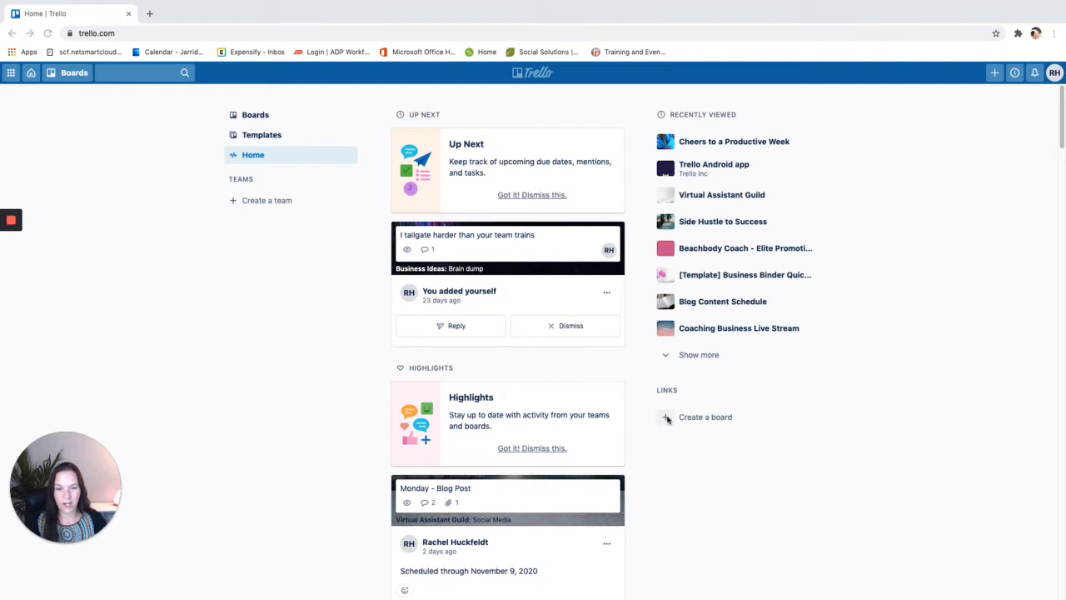
Start a new board titled 'My Productive Week!'
{"action": "left_click", "coordinate": [667, 421]}
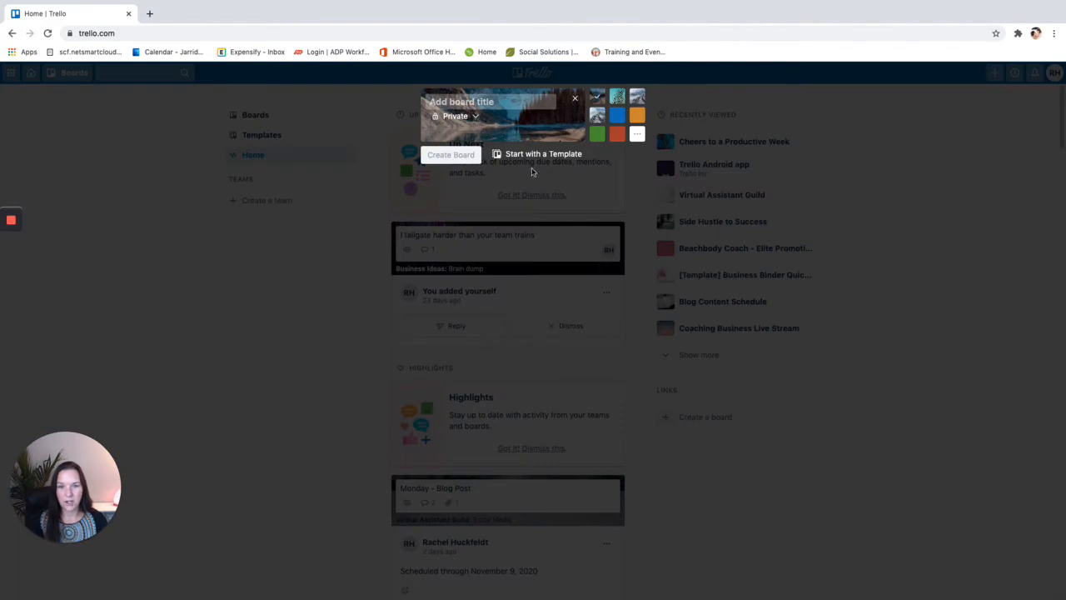
{"action": "type", "text": "P"}
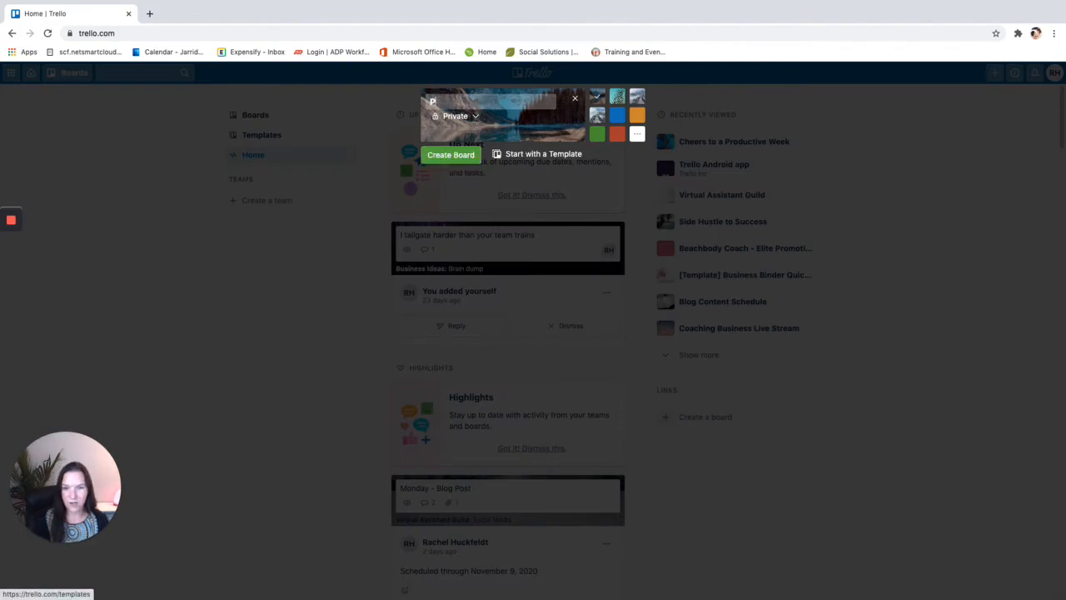
{"action": "key", "text": "BackSpace"}
{"action": "type", "text": "My"}
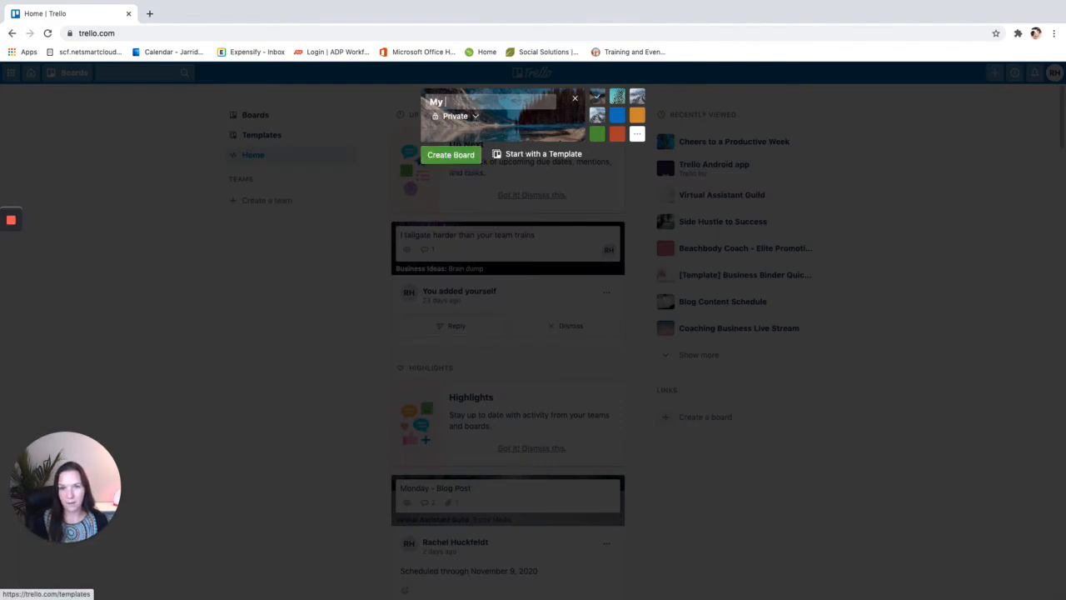
{"action": "type", "text": " Productive wee"}
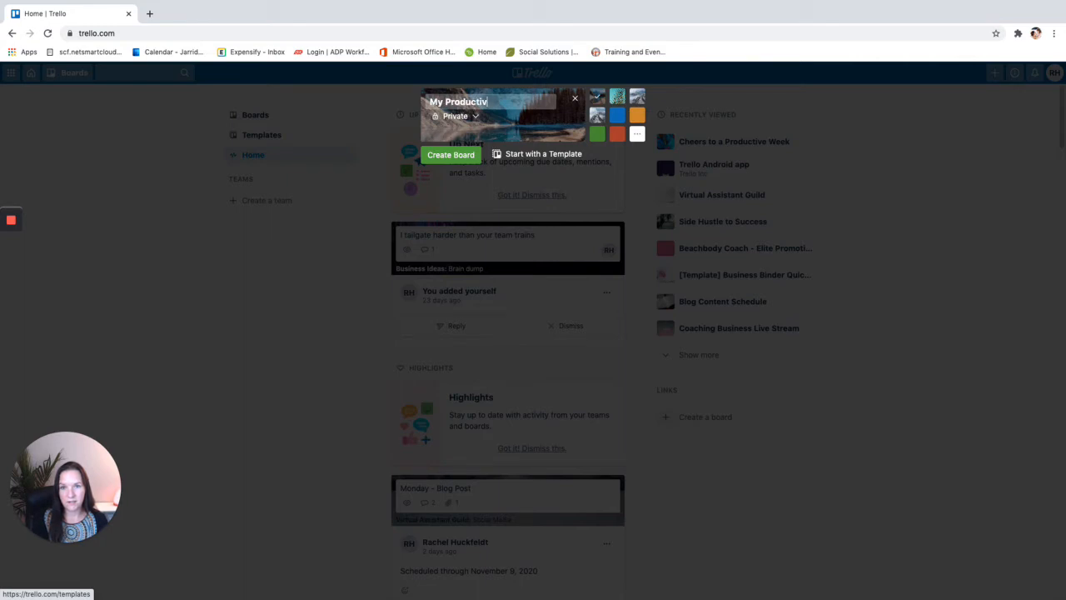
{"action": "key", "text": "BackSpace"}
{"action": "key", "text": "BackSpace"}
{"action": "key", "text": "BackSpace"}
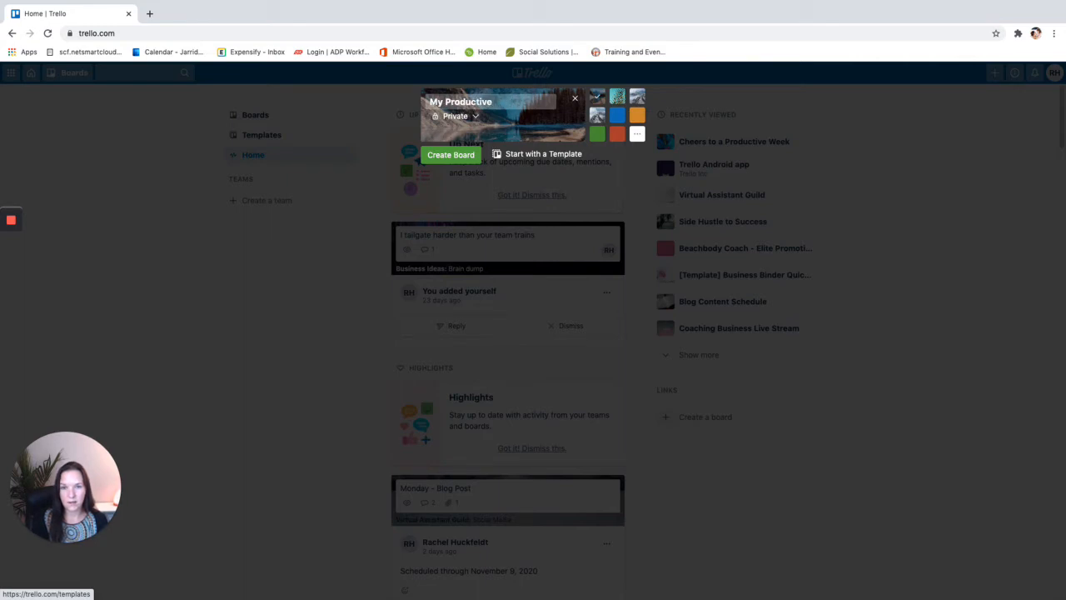
{"action": "type", "text": "Week!"}
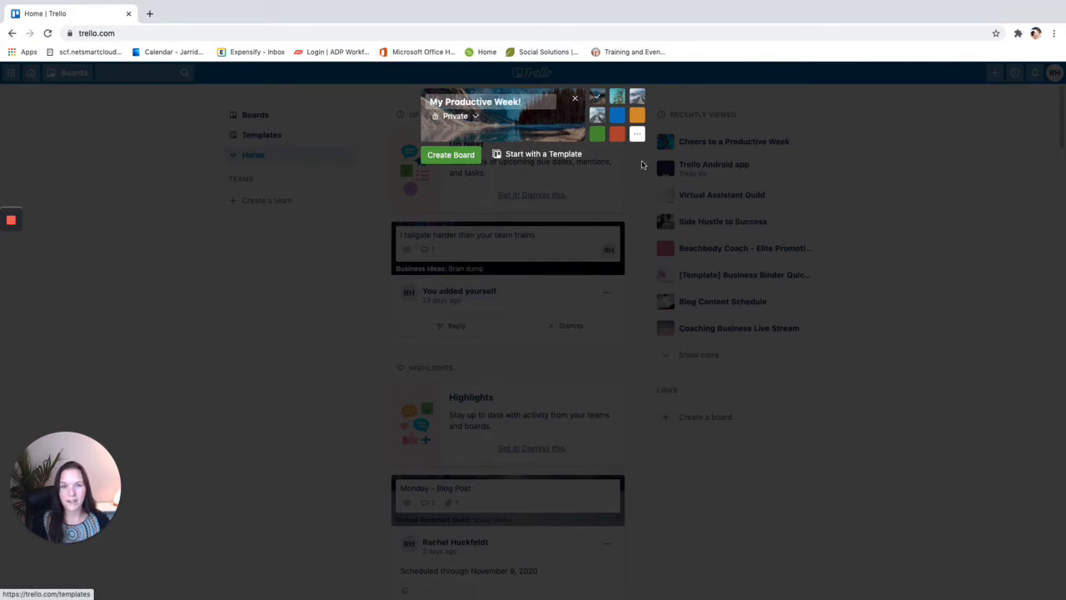
Choose the blue abstract photo as background and keep the board's visibility Private
{"action": "left_click", "coordinate": [637, 134]}
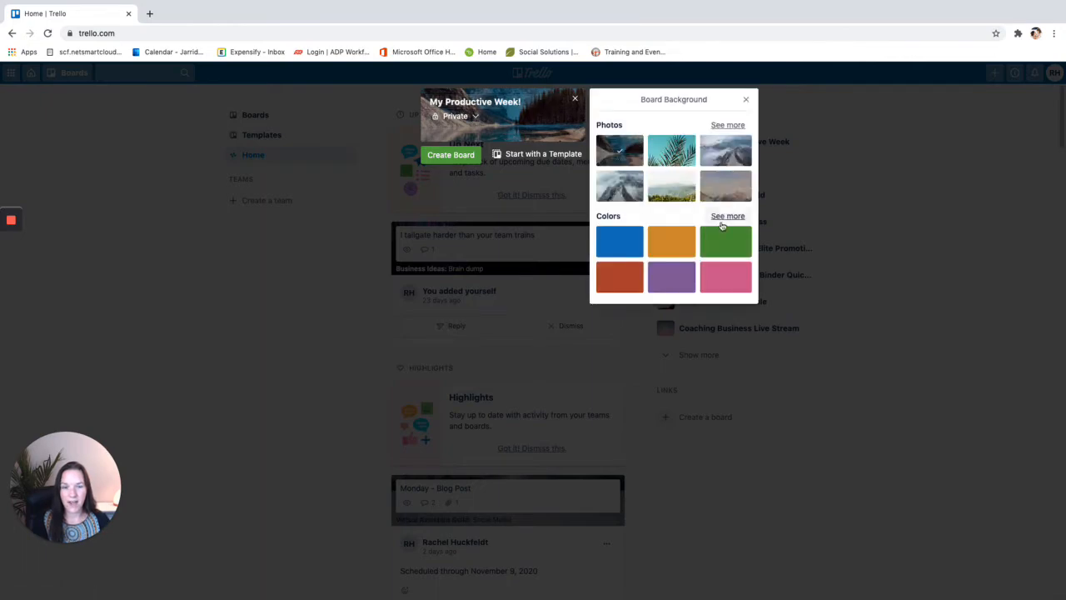
{"action": "left_click", "coordinate": [728, 125]}
{"action": "scroll", "coordinate": [695, 388], "scroll_direction": "down", "scroll_amount": 10}
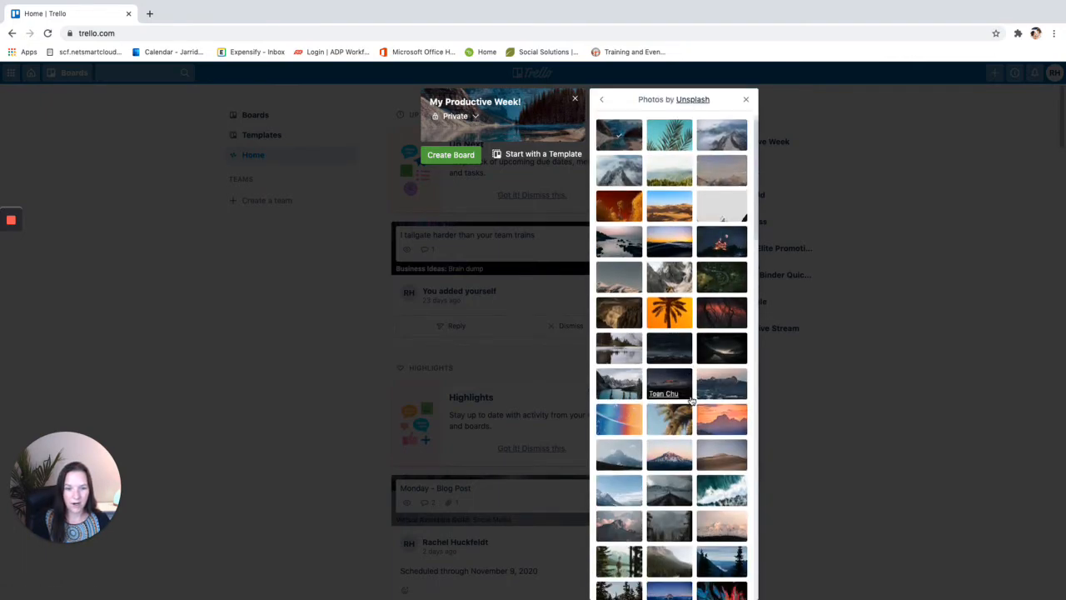
{"action": "scroll", "coordinate": [691, 406], "scroll_direction": "down", "scroll_amount": 10}
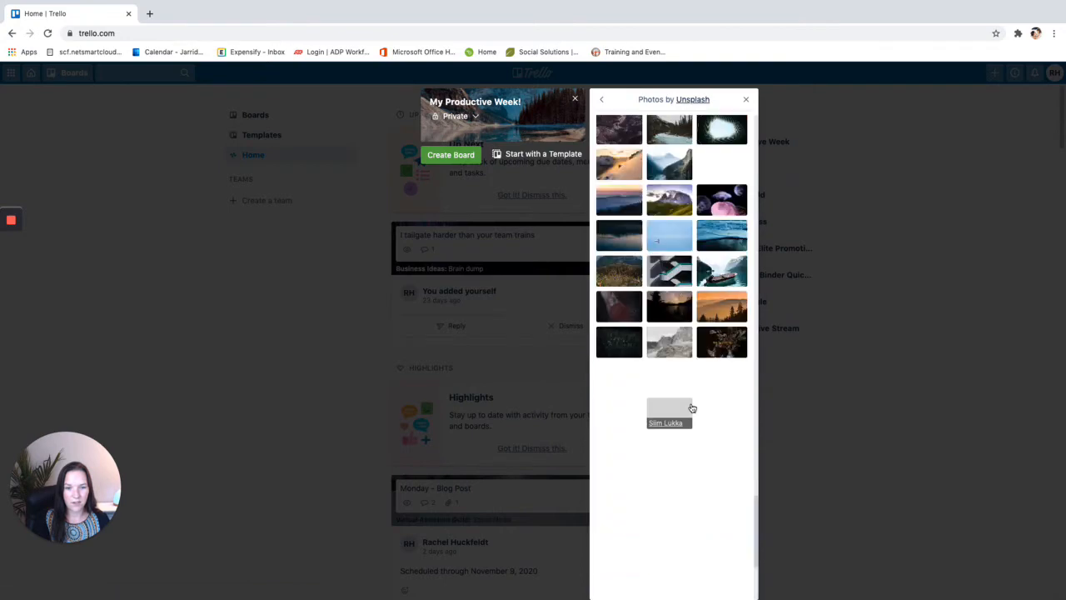
{"action": "scroll", "coordinate": [692, 411], "scroll_direction": "down", "scroll_amount": 5}
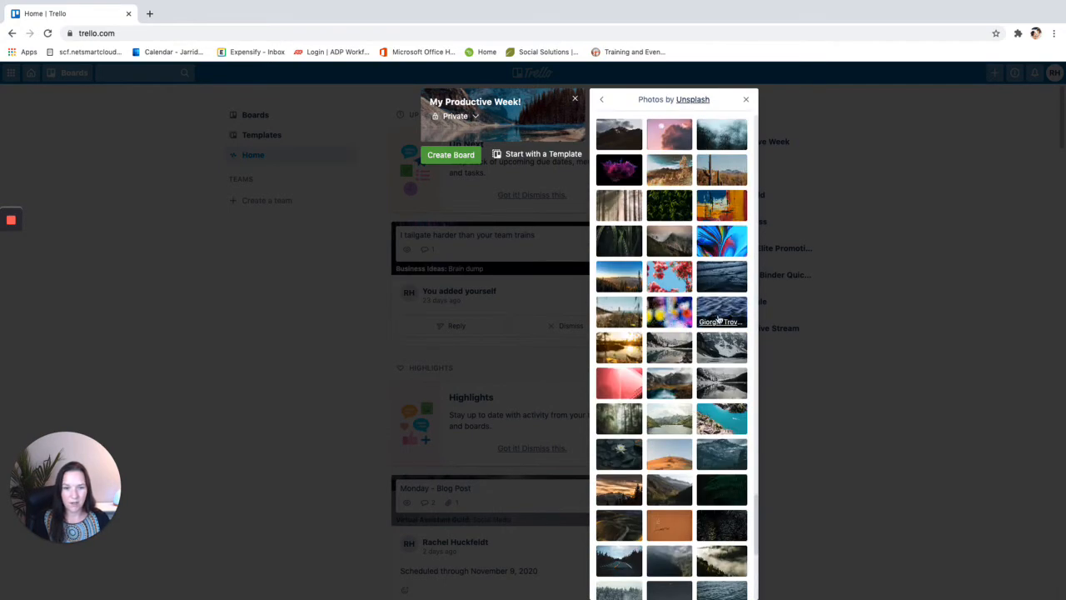
{"action": "left_click", "coordinate": [722, 238]}
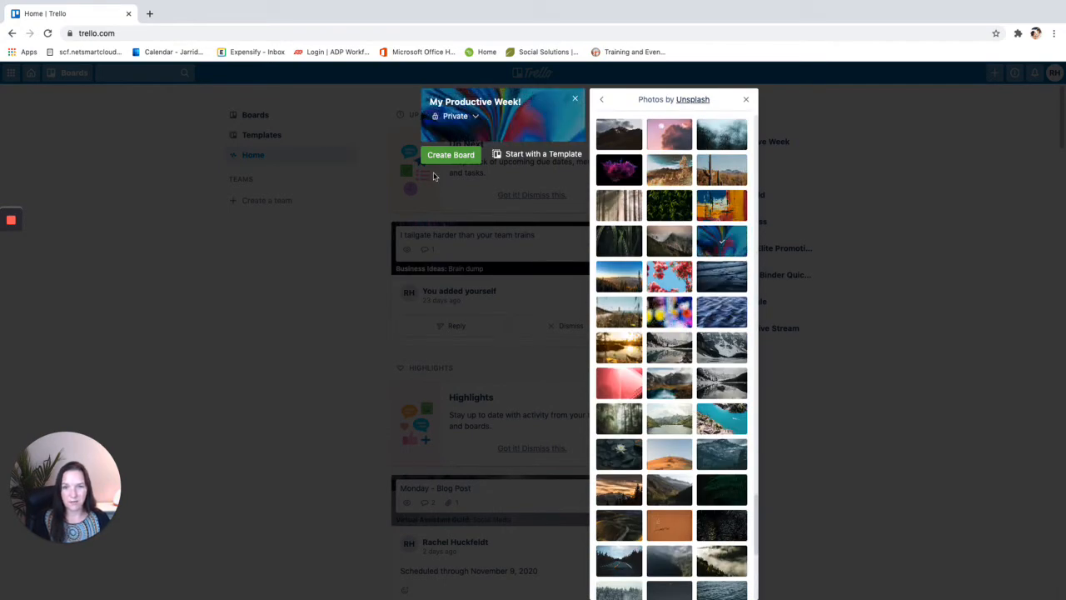
{"action": "left_click", "coordinate": [457, 117]}
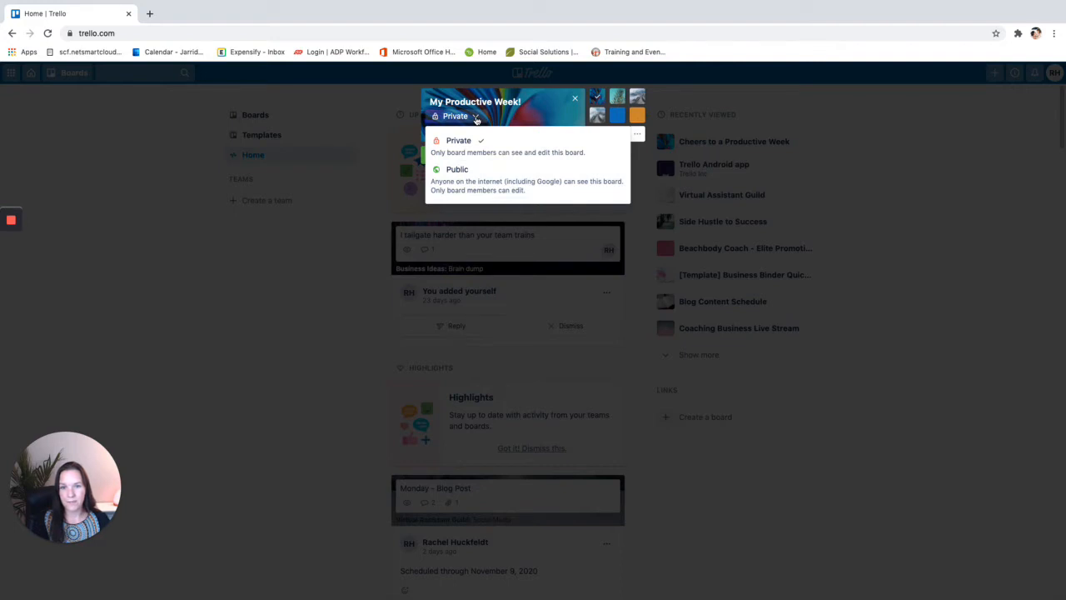
{"action": "left_click", "coordinate": [454, 117]}
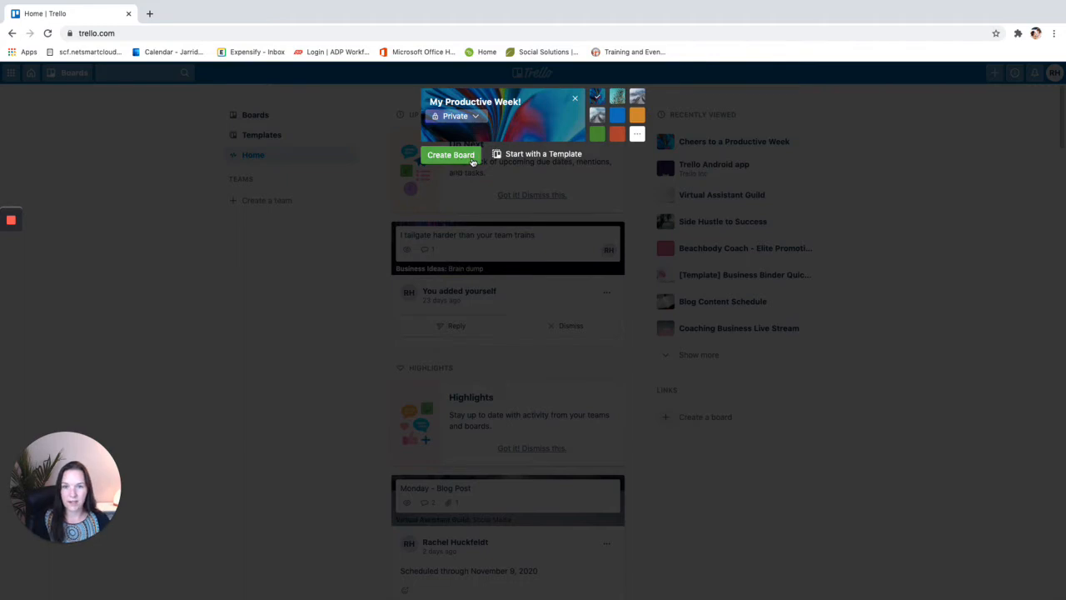
Create the My Productive Week! board, close its side menu, and begin adding the first list
{"action": "left_click", "coordinate": [454, 161]}
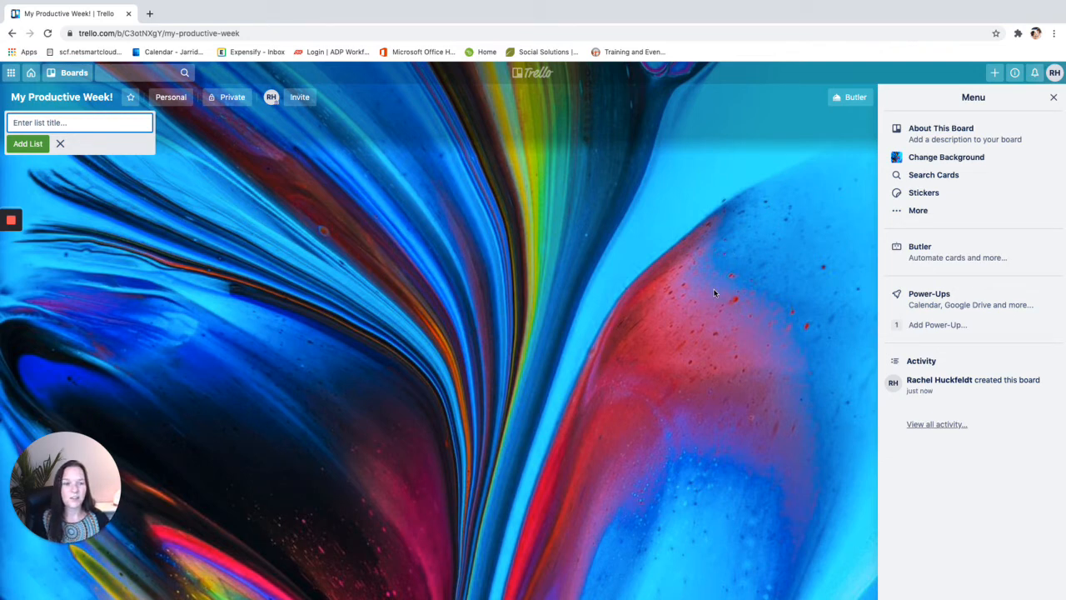
{"action": "left_click", "coordinate": [1053, 97]}
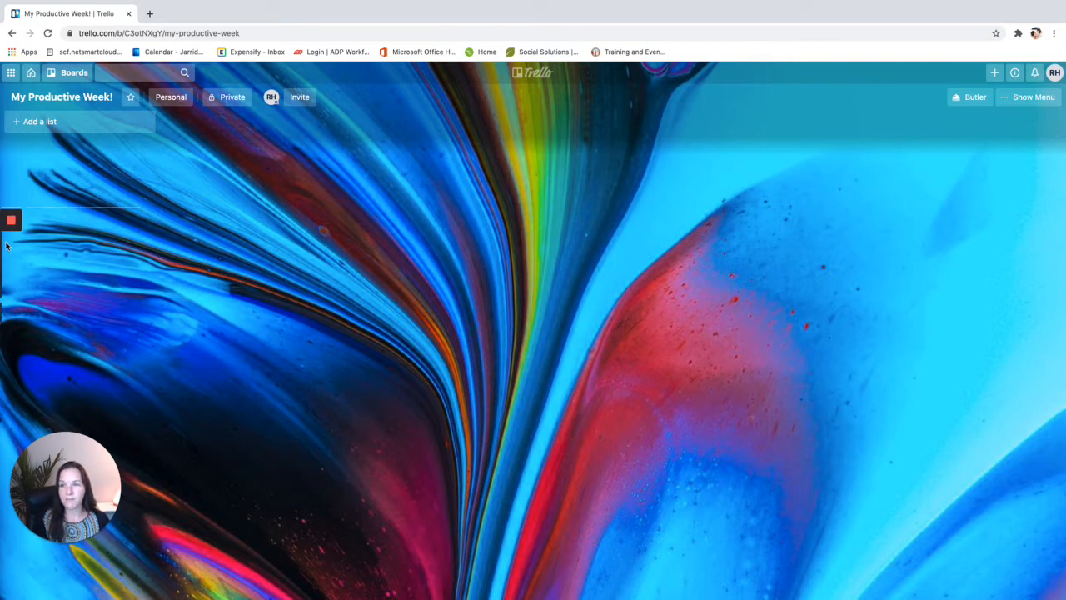
{"action": "left_click", "coordinate": [50, 124]}
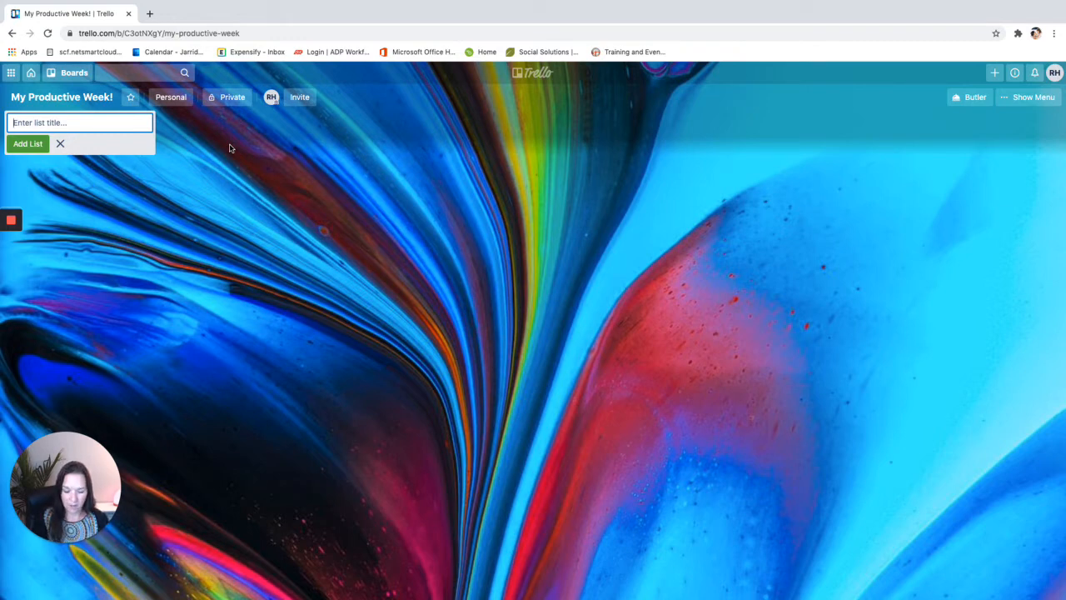
Add the lists Today, Tomorrow, Soon and This Week
{"action": "type", "text": "Today"}
{"action": "key", "text": "Return"}
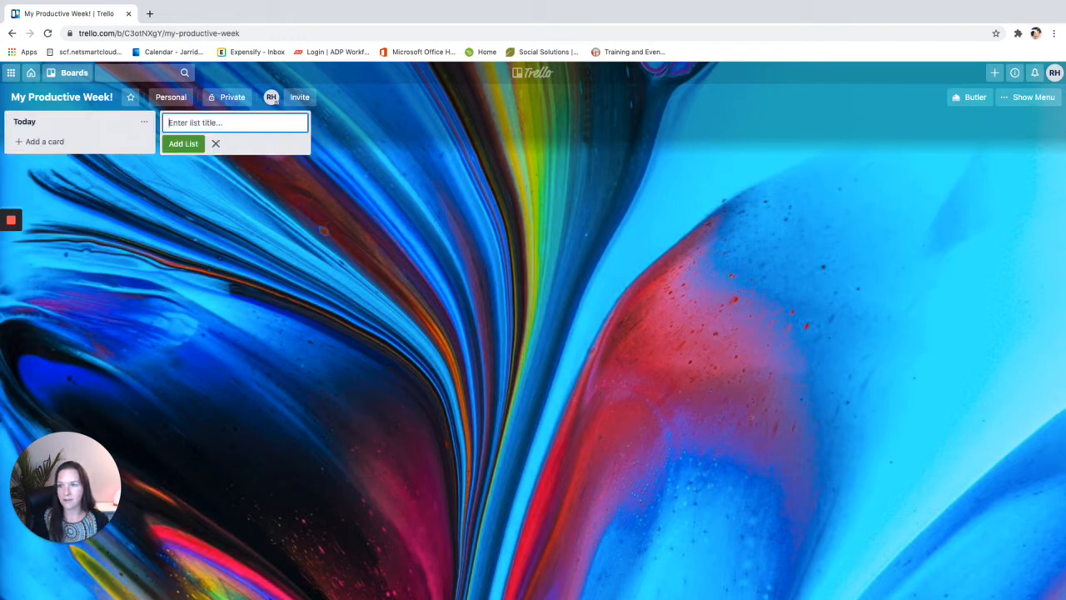
{"action": "type", "text": "Tomorrow"}
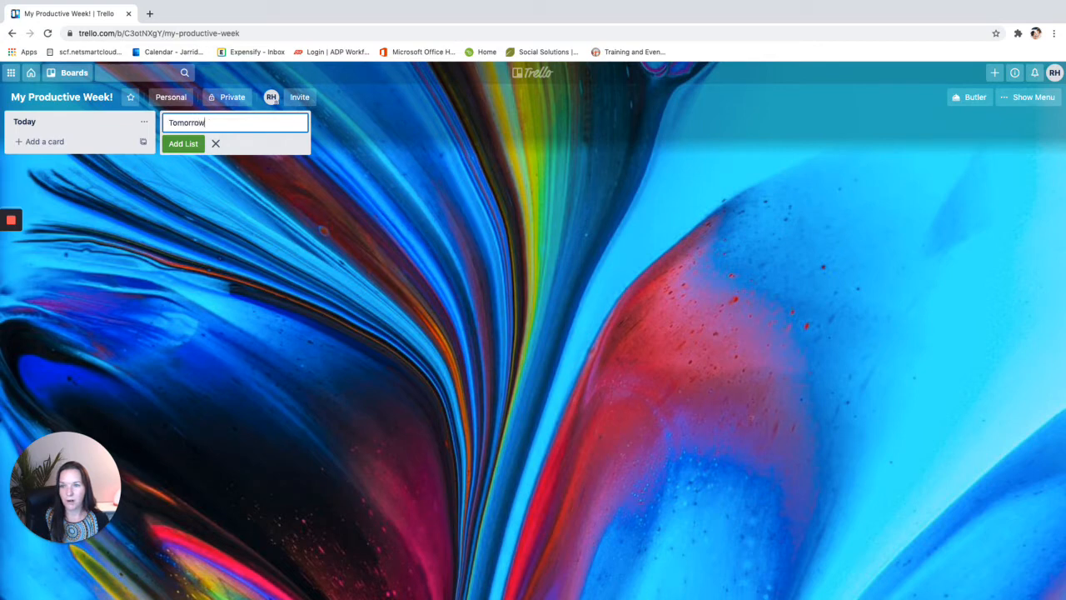
{"action": "key", "text": "Return"}
{"action": "type", "text": "Some"}
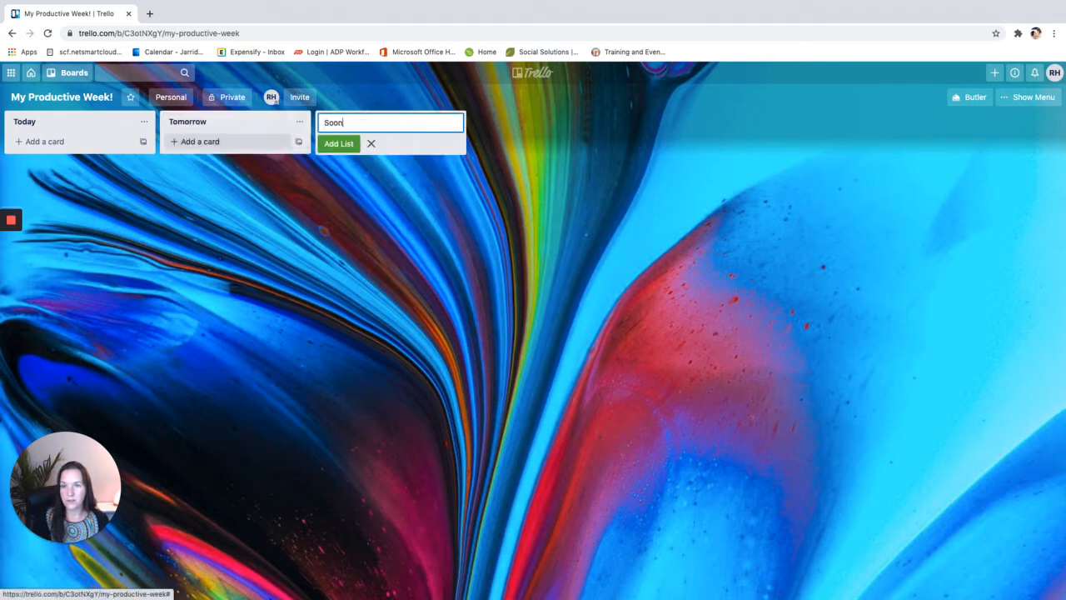
{"action": "key", "text": "BackSpace"}
{"action": "key", "text": "BackSpace"}
{"action": "key", "text": "BackSpace"}
{"action": "key", "text": "BackSpace"}
{"action": "type", "text": "Thi"}
{"action": "key", "text": "BackSpace"}
{"action": "key", "text": "BackSpace"}
{"action": "key", "text": "BackSpace"}
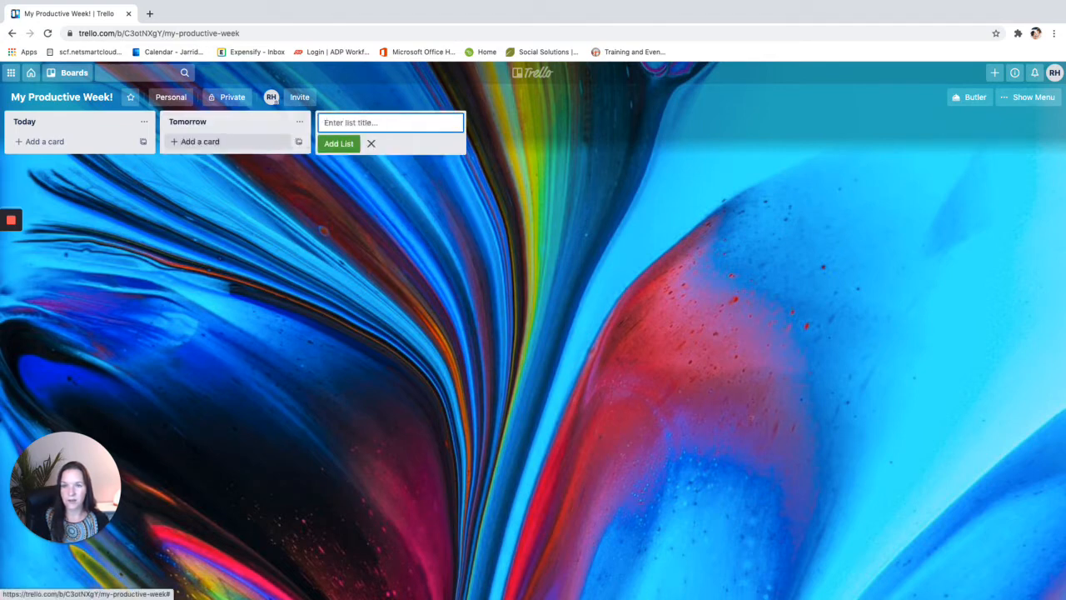
{"action": "type", "text": "Soon"}
{"action": "key", "text": "Return"}
{"action": "type", "text": "This Week"}
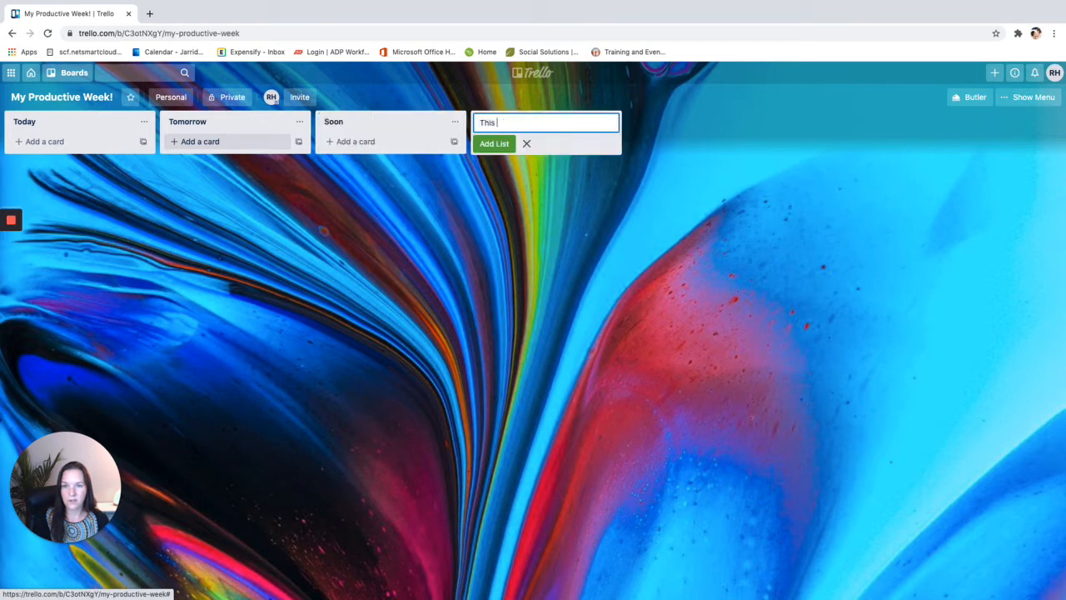
{"action": "key", "text": "Return"}
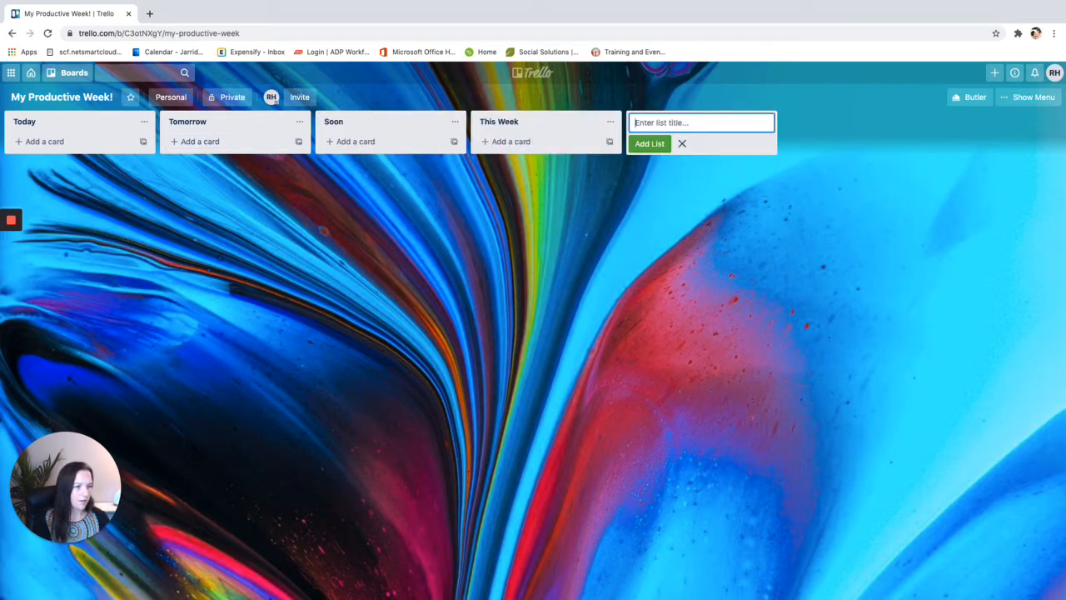
Archive the Soon list and add Waiting, Inbox and Done lists
{"action": "left_click", "coordinate": [454, 121]}
{"action": "left_click", "coordinate": [479, 299]}
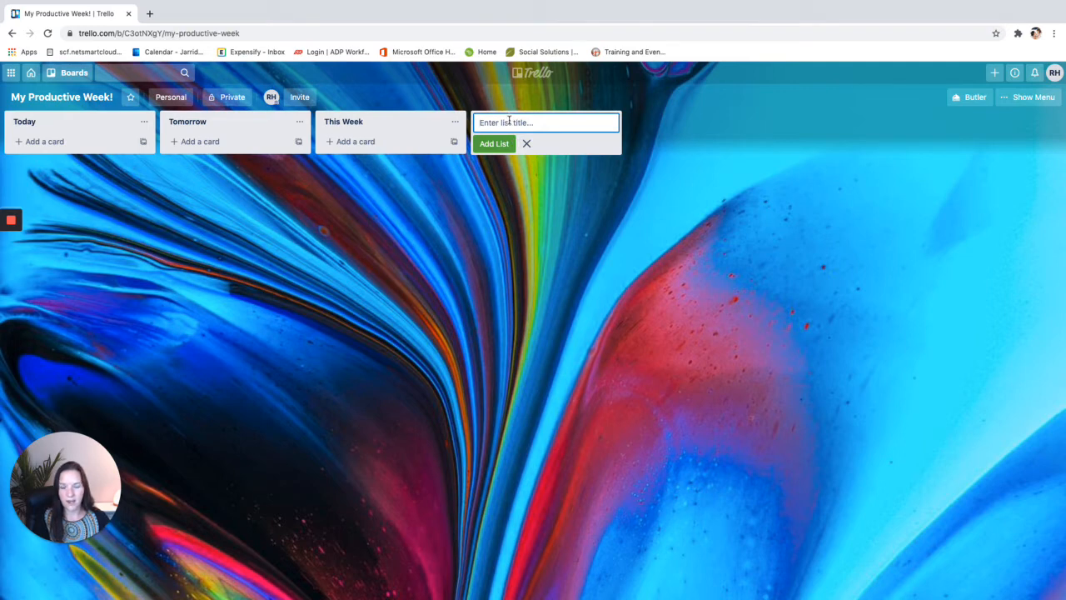
{"action": "type", "text": "Waiting"}
{"action": "key", "text": "Return"}
{"action": "type", "text": "Inbox"}
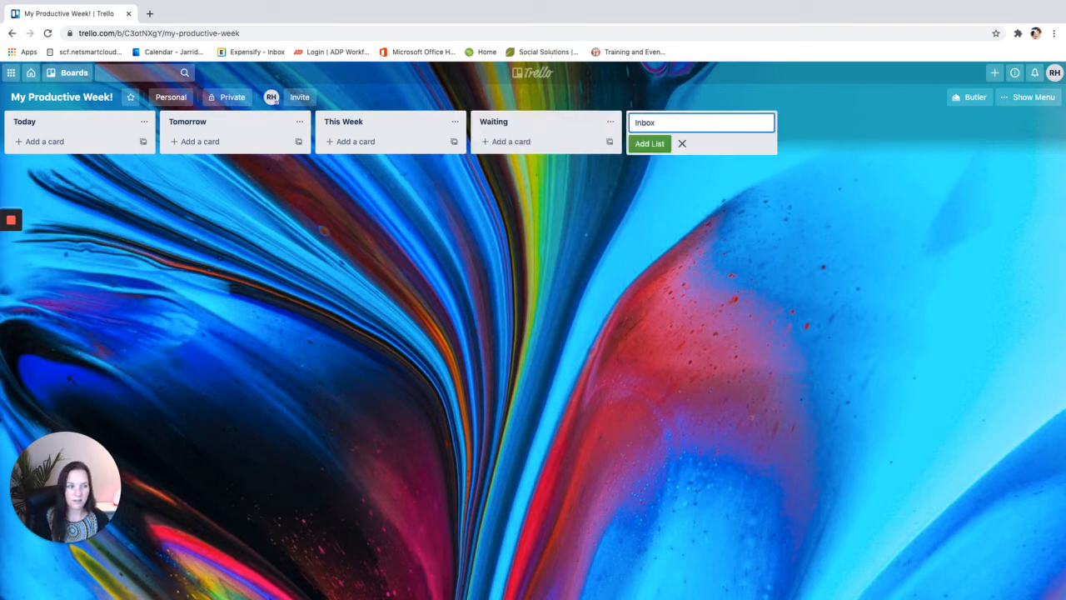
{"action": "key", "text": "Return"}
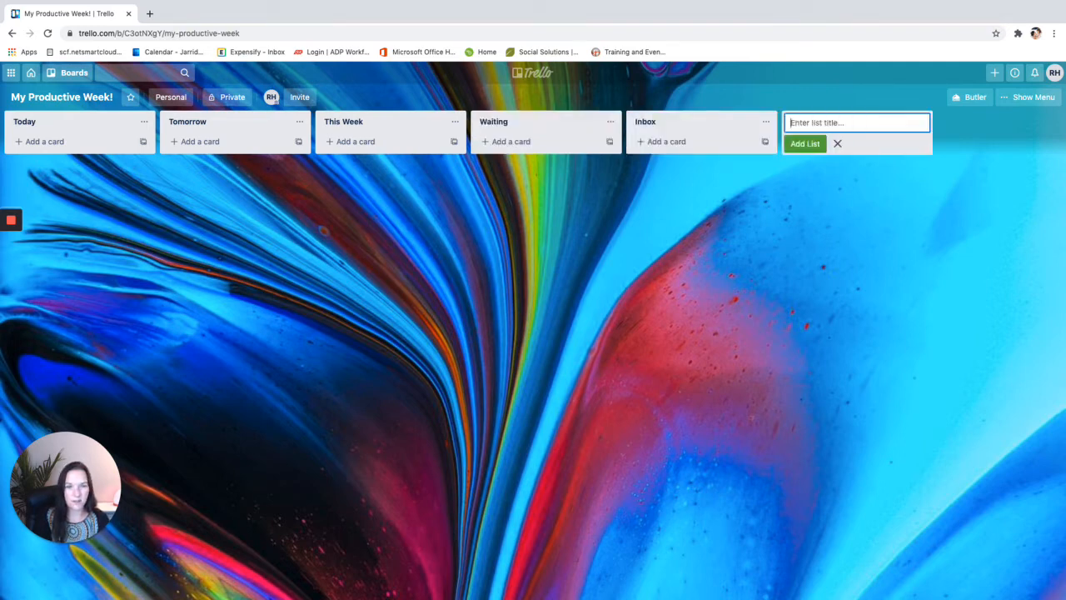
{"action": "type", "text": "Done"}
{"action": "key", "text": "Return"}
Add a References list after Done, then start a new card in Inbox
{"action": "type", "text": "Re"}
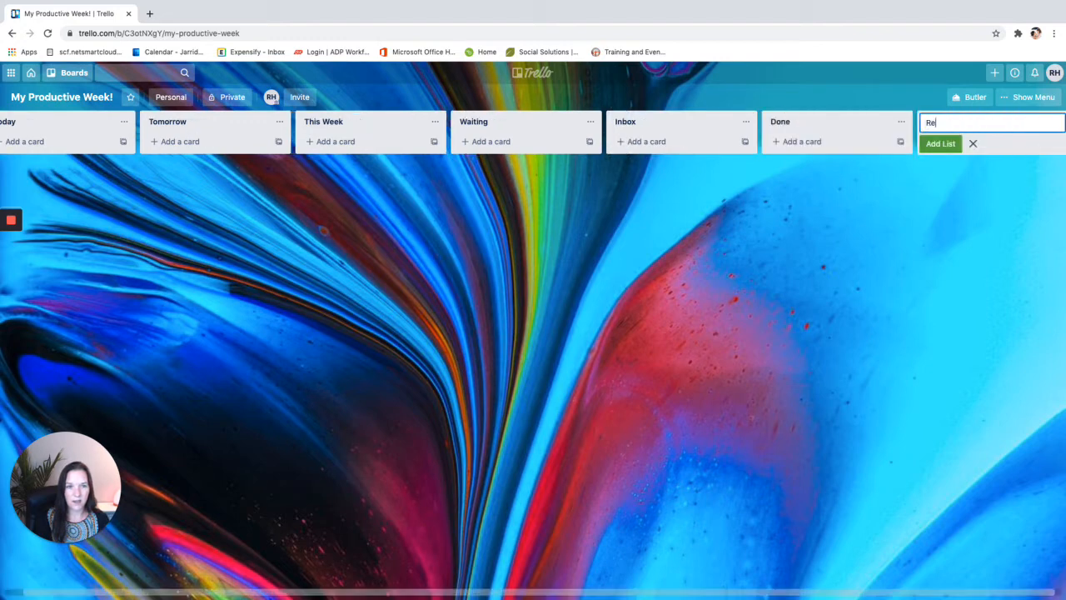
{"action": "type", "text": "ferences"}
{"action": "key", "text": "Return"}
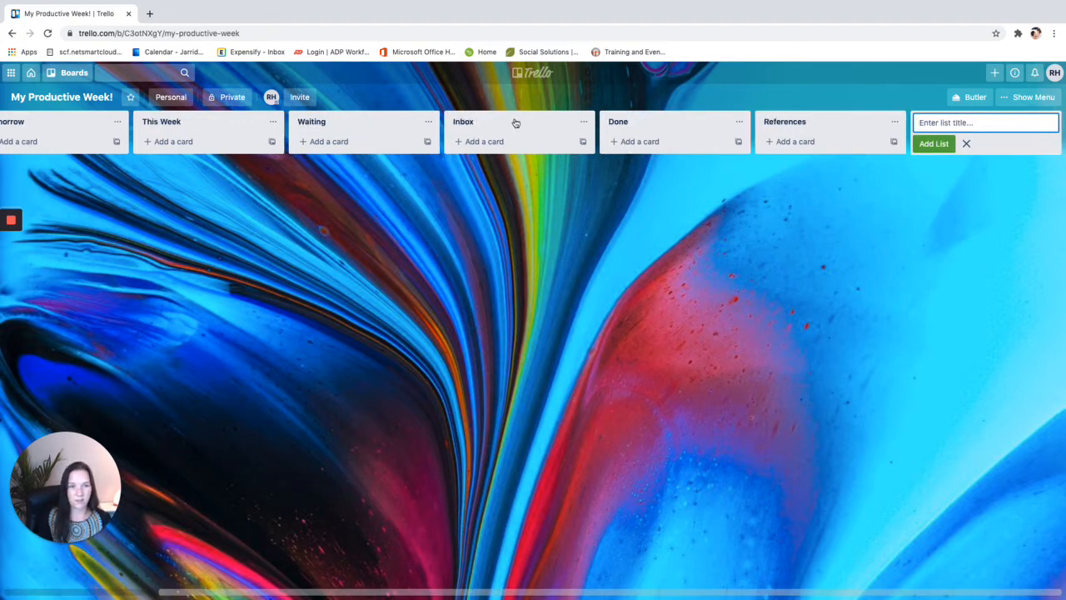
{"action": "key", "text": "Escape"}
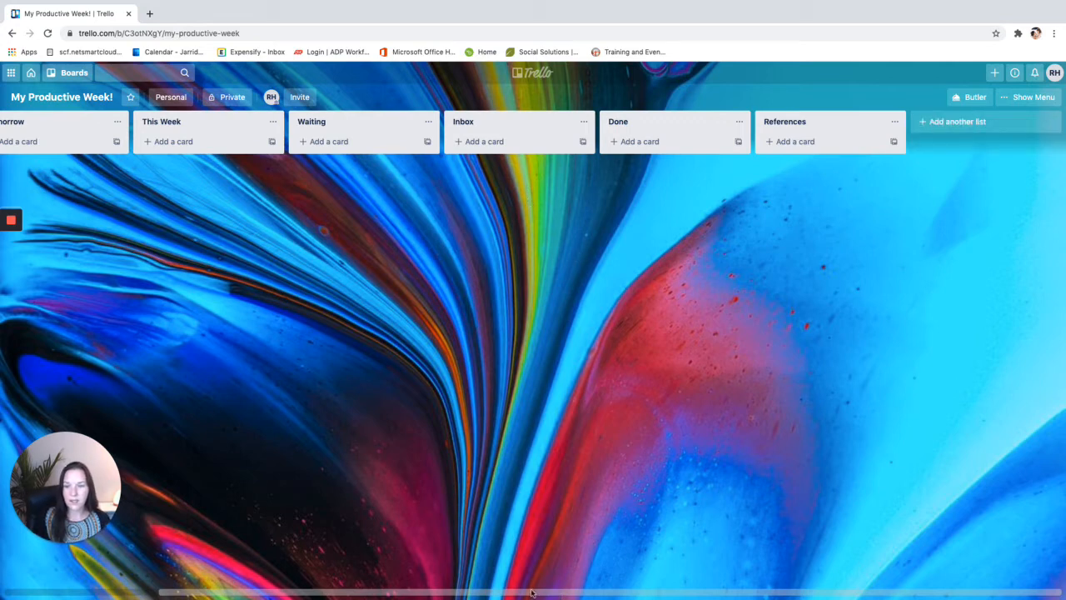
{"action": "left_click_drag", "start_coordinate": [430, 592], "coordinate": [255, 585]}
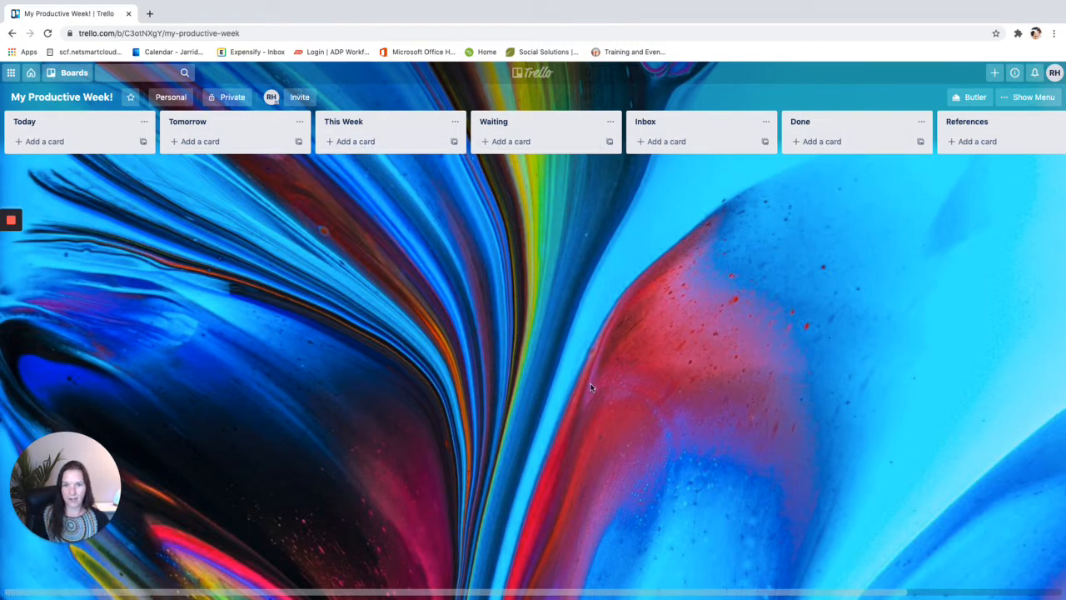
{"action": "left_click", "coordinate": [671, 141]}
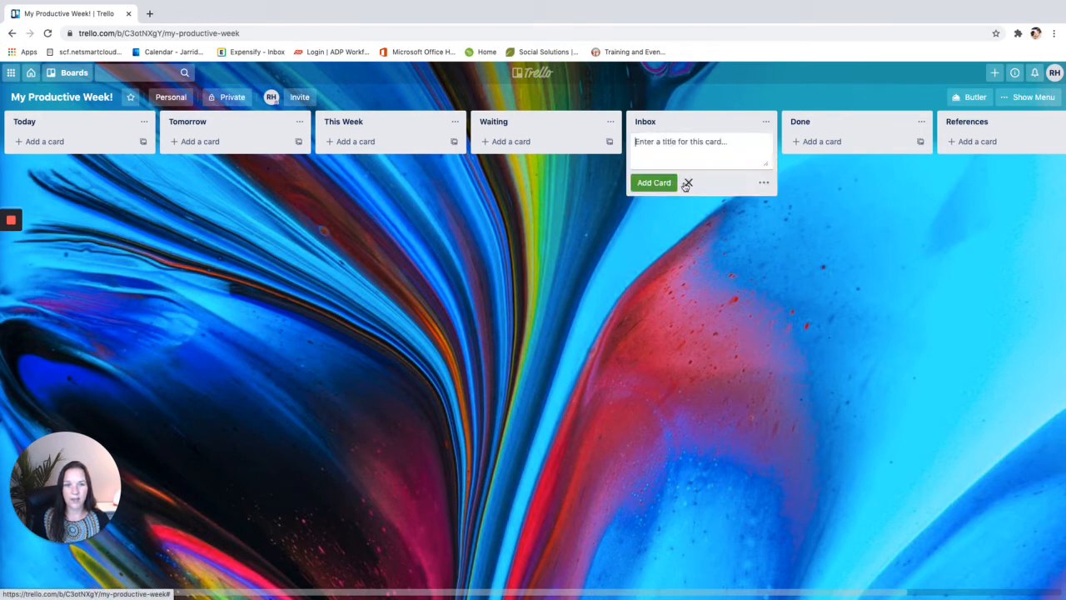
Add Inbox cards Team Sync, Team Training and Write a blog post
{"action": "type", "text": "Team "}
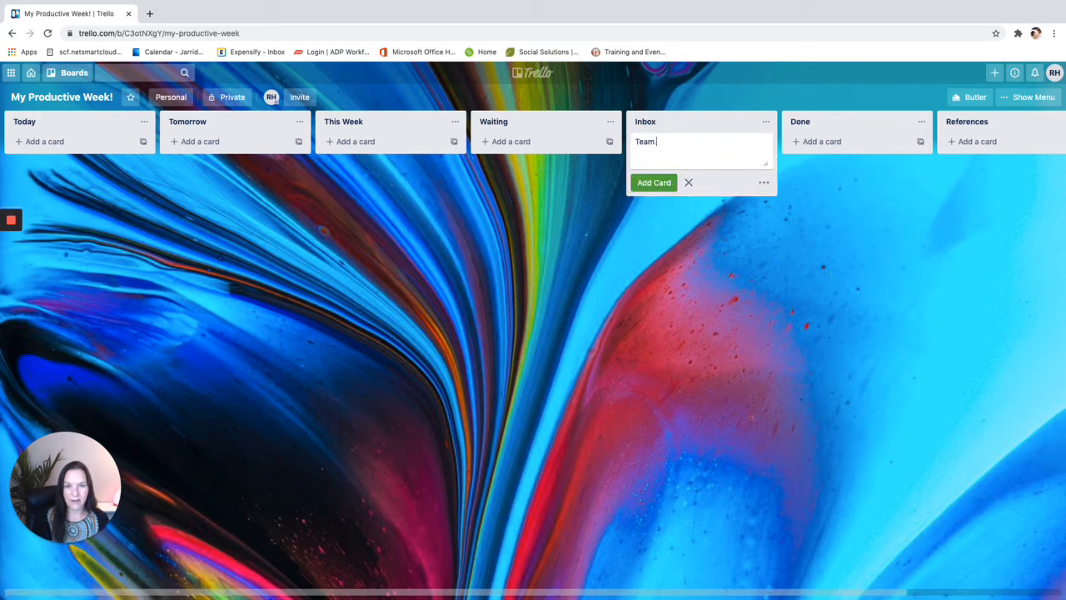
{"action": "type", "text": "Syn"}
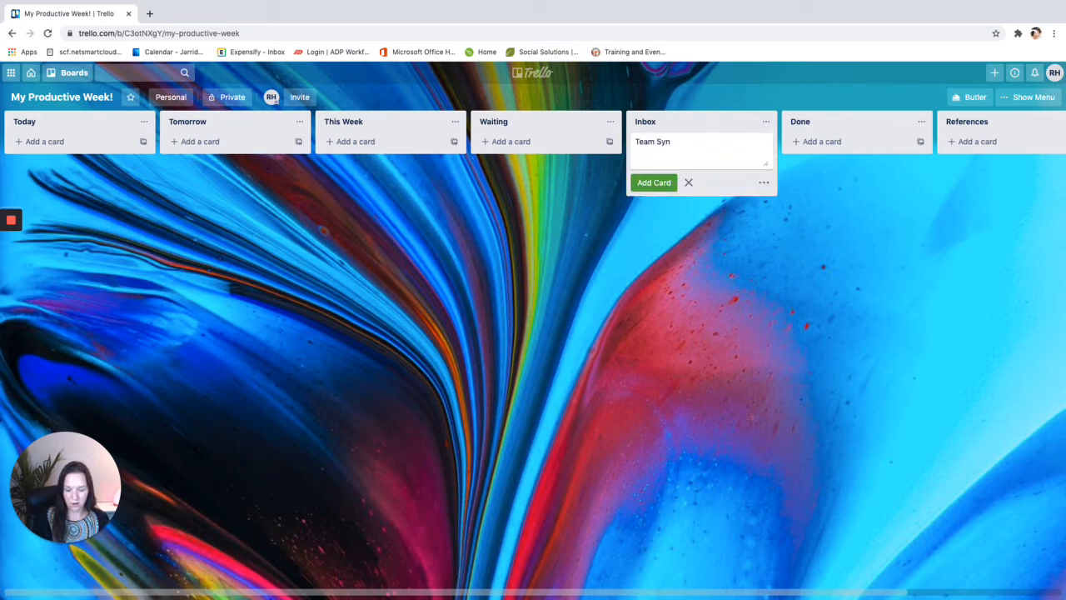
{"action": "type", "text": "c"}
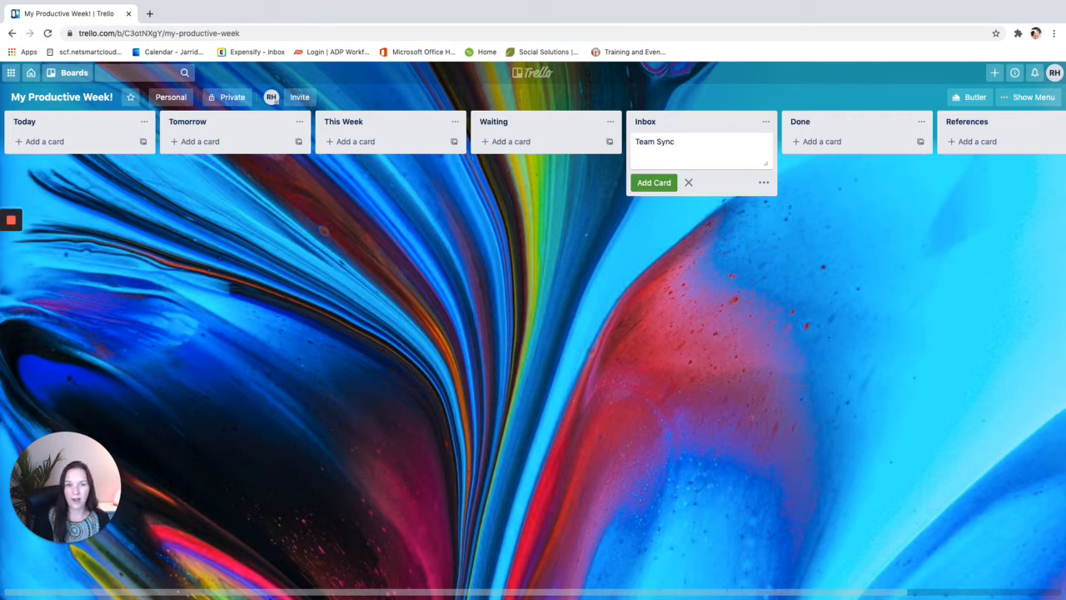
{"action": "key", "text": "Return"}
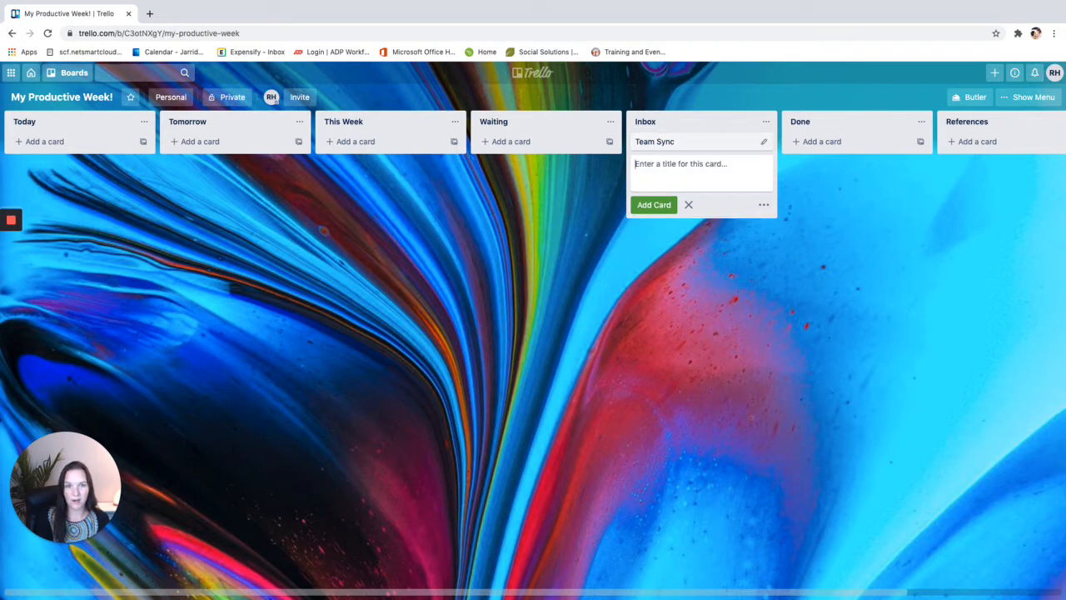
{"action": "type", "text": "Team Tra"}
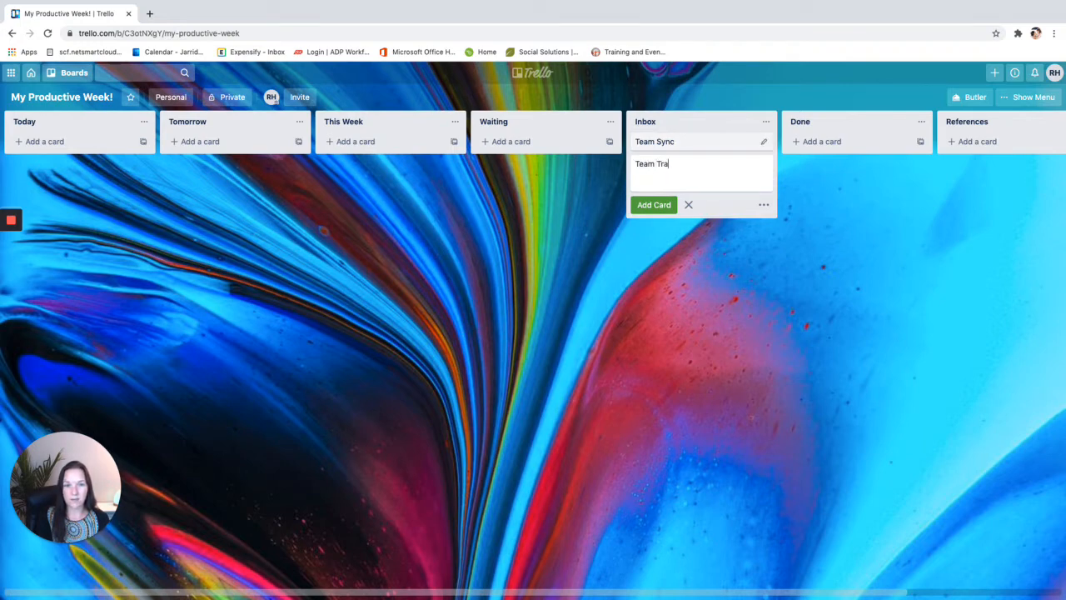
{"action": "type", "text": "ining"}
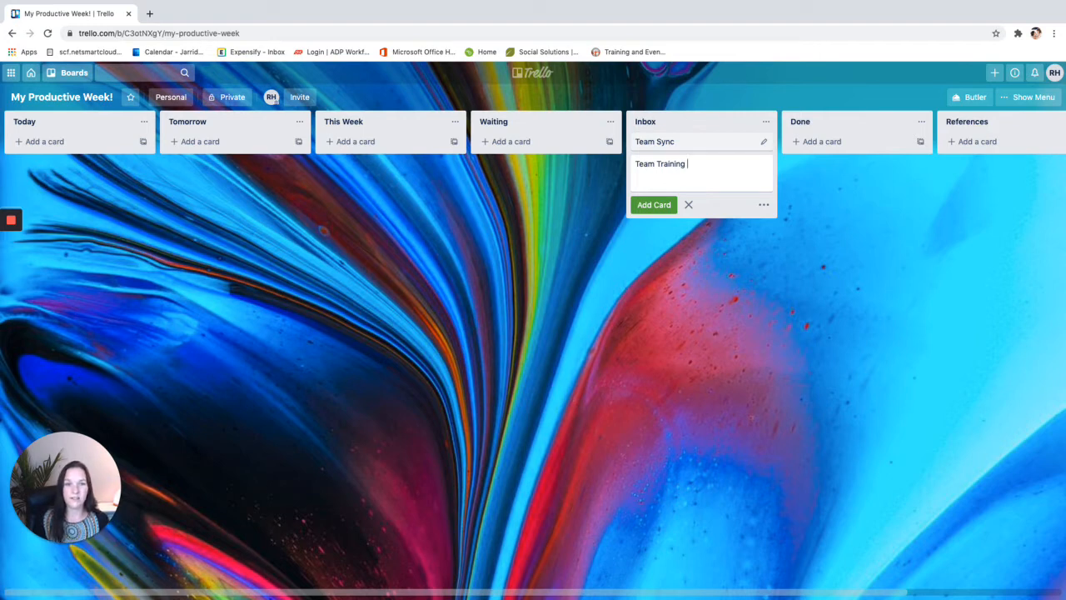
{"action": "key", "text": "Return"}
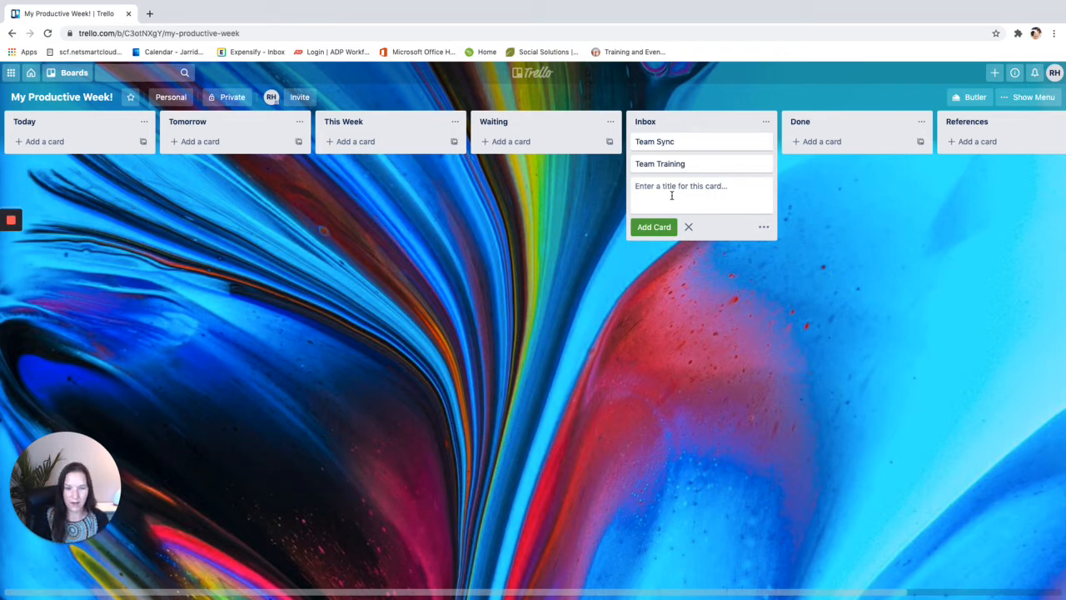
{"action": "type", "text": "Write a blog post"}
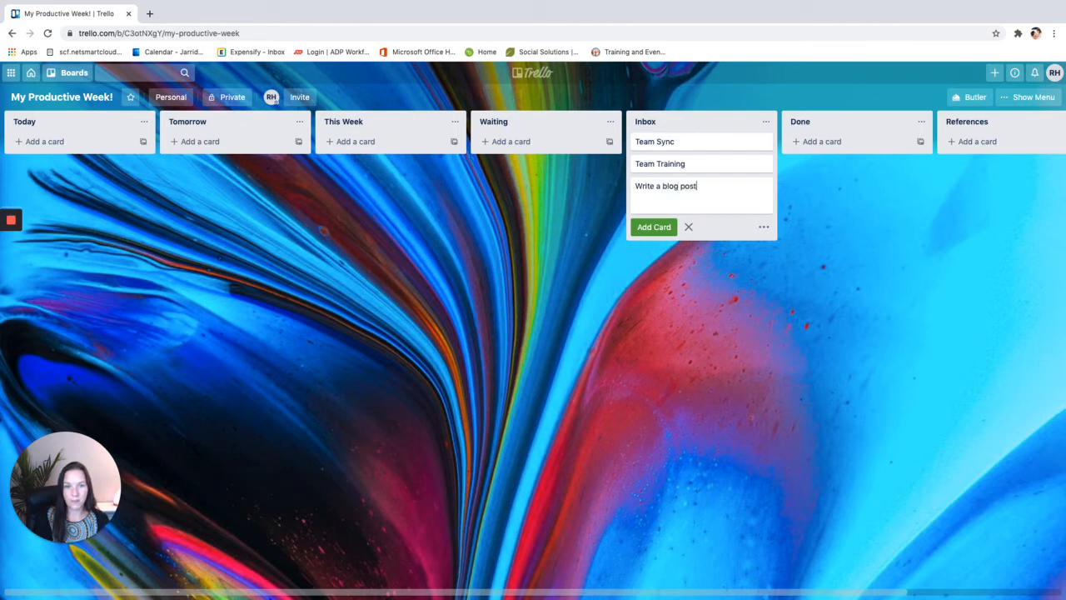
{"action": "key", "text": "Return"}
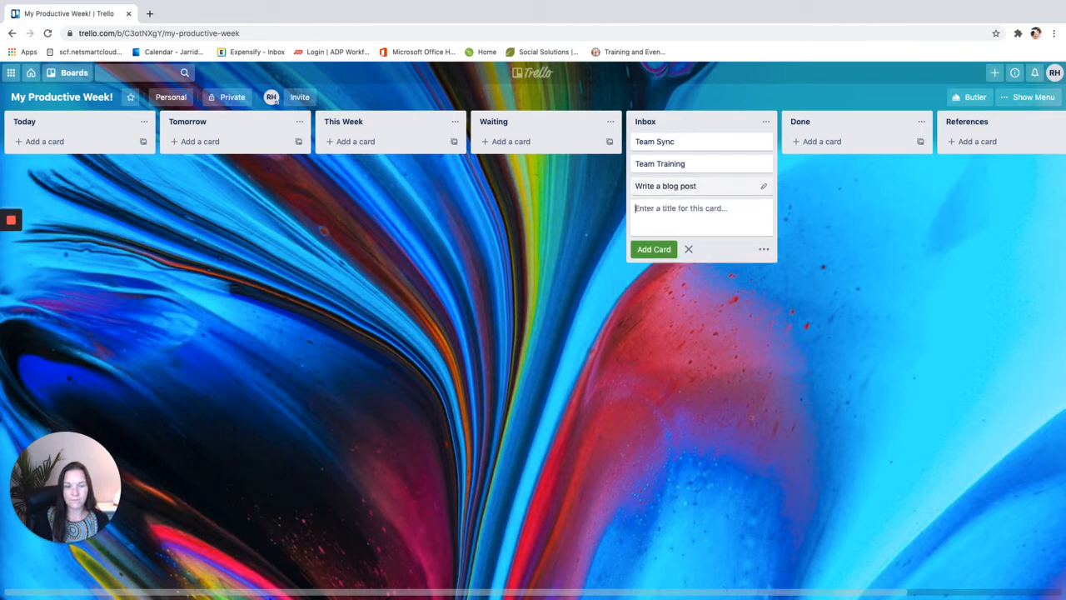
Add cards Edit my nurture emails sequence, Check on a clients payment and Promote an affiliate course
{"action": "type", "text": "Edit my nurture emails s"}
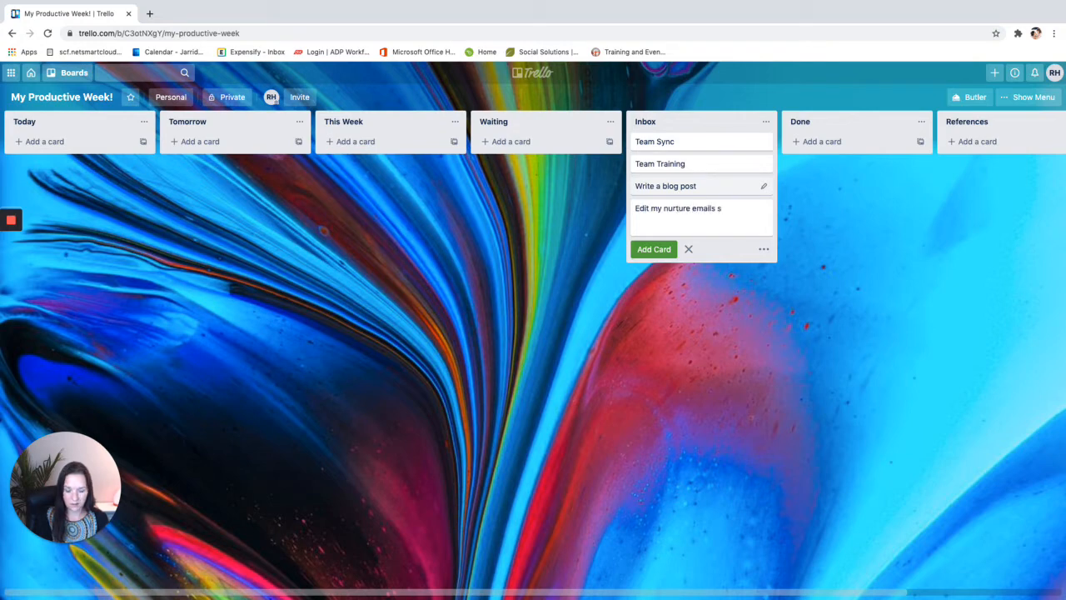
{"action": "type", "text": "equence"}
{"action": "key", "text": "Return"}
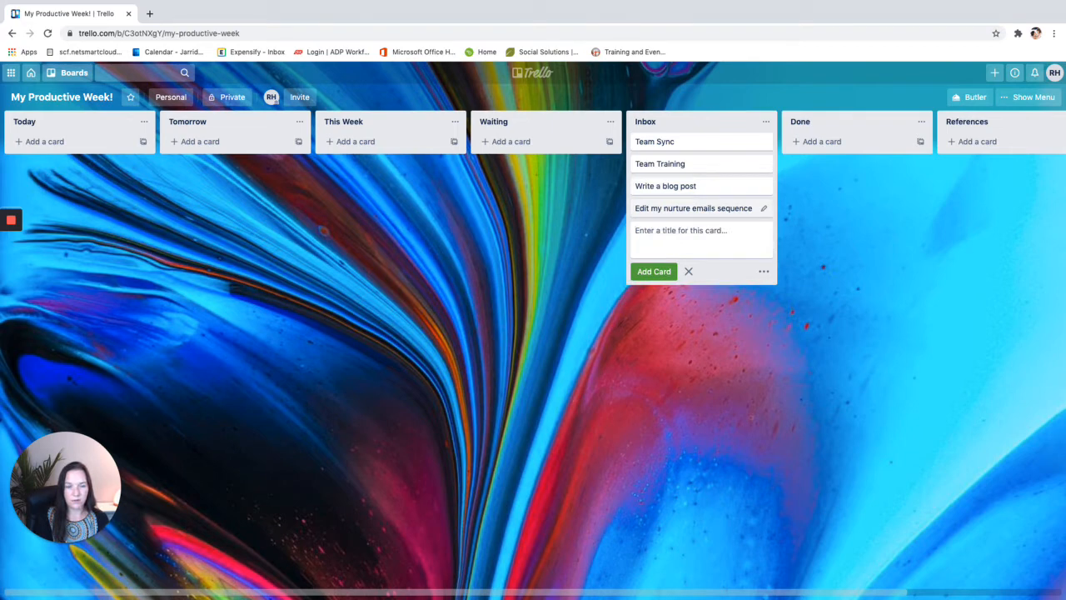
{"action": "type", "text": "Check on a clients payment"}
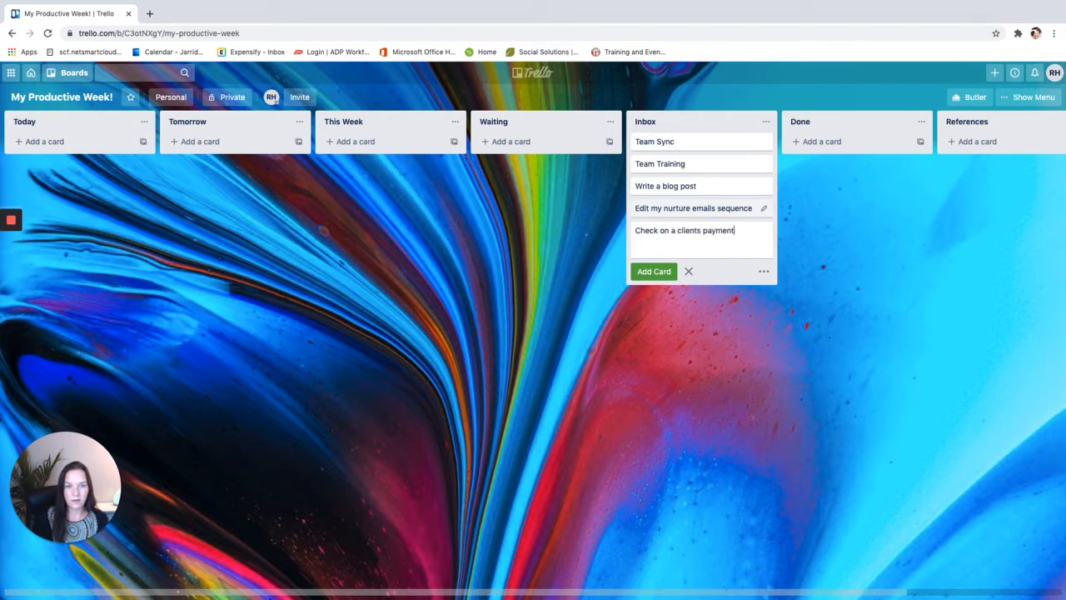
{"action": "key", "text": "Return"}
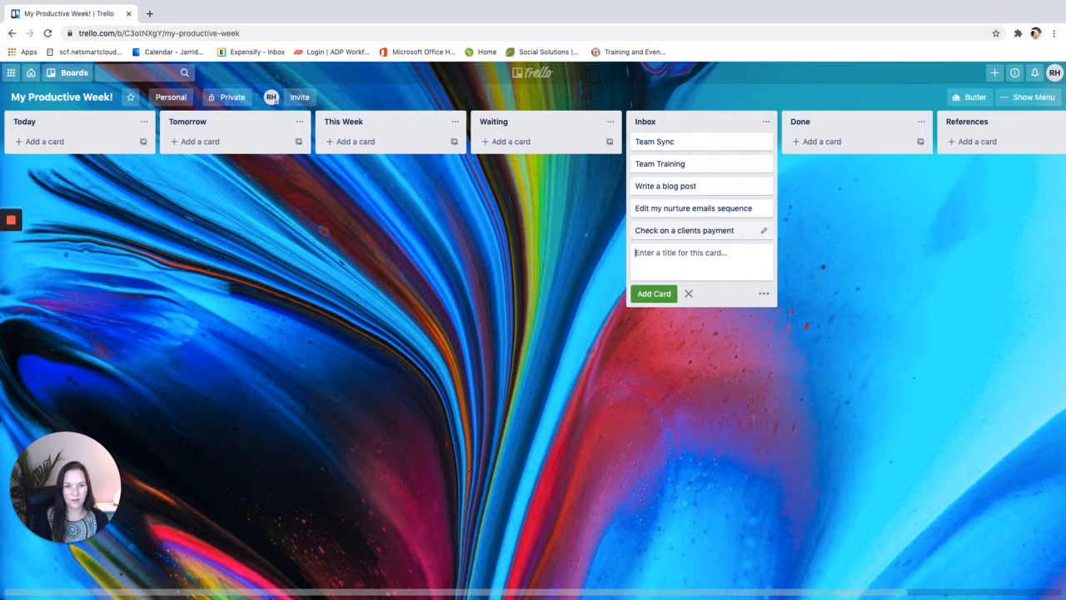
{"action": "type", "text": "Promote an affiliate course"}
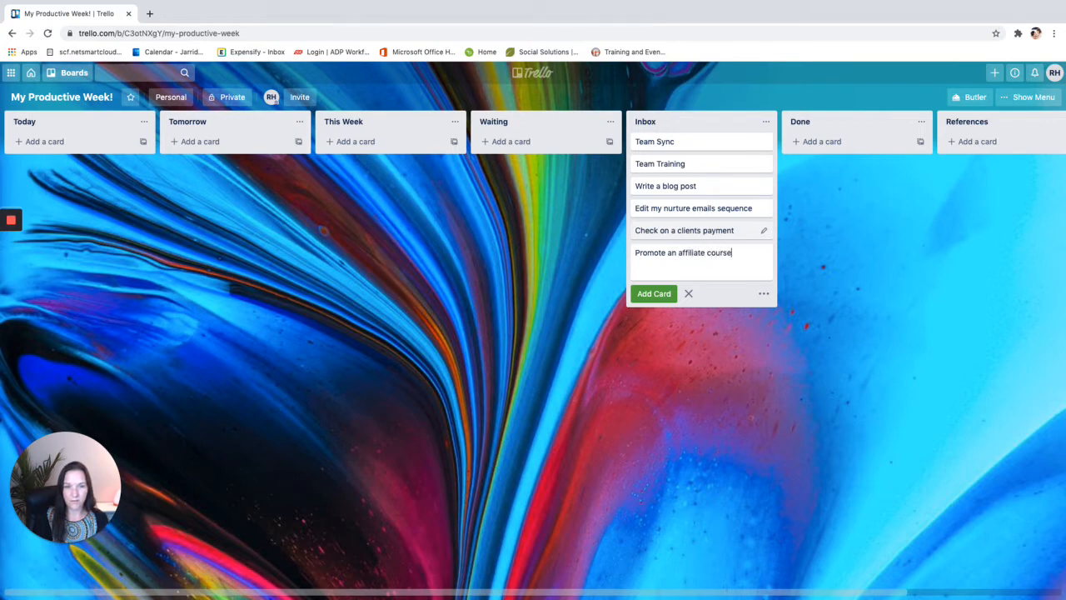
{"action": "key", "text": "Return"}
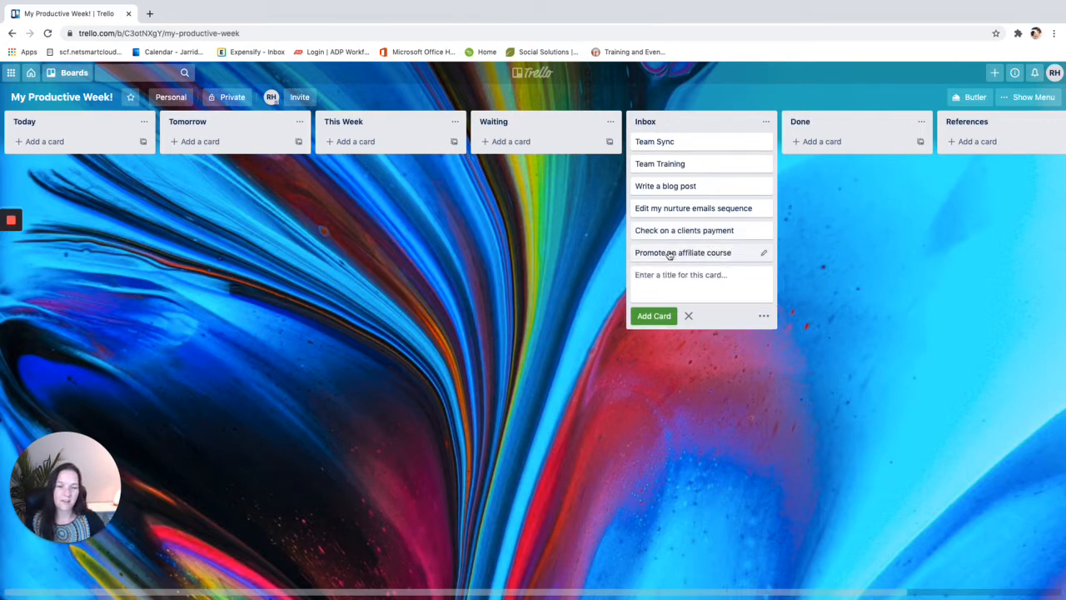
{"action": "left_click", "coordinate": [804, 307]}
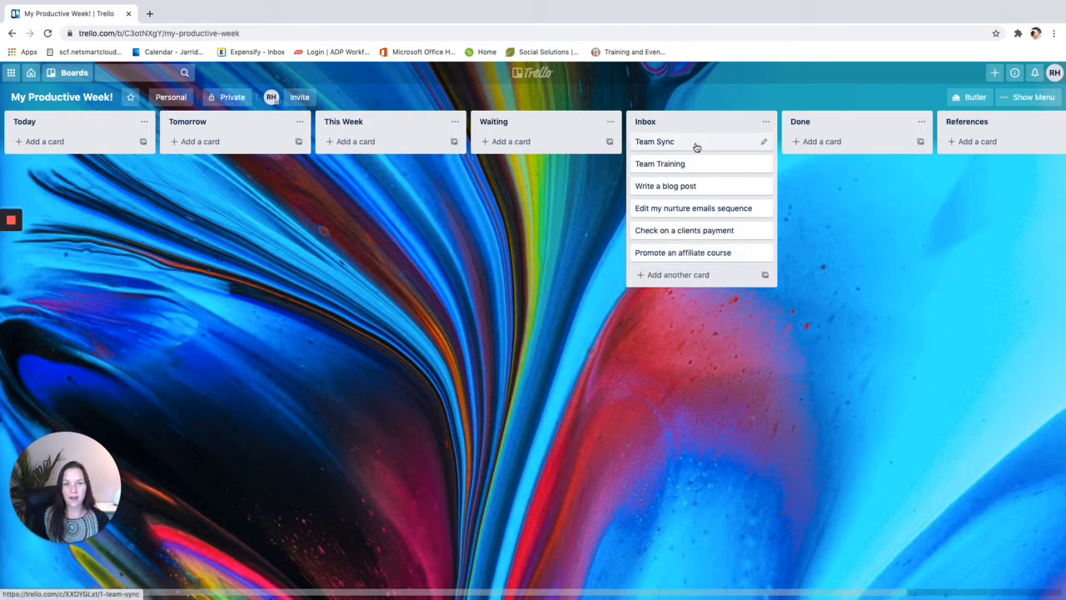
Set the Team Sync card's due date to September 17
{"action": "left_click", "coordinate": [763, 142]}
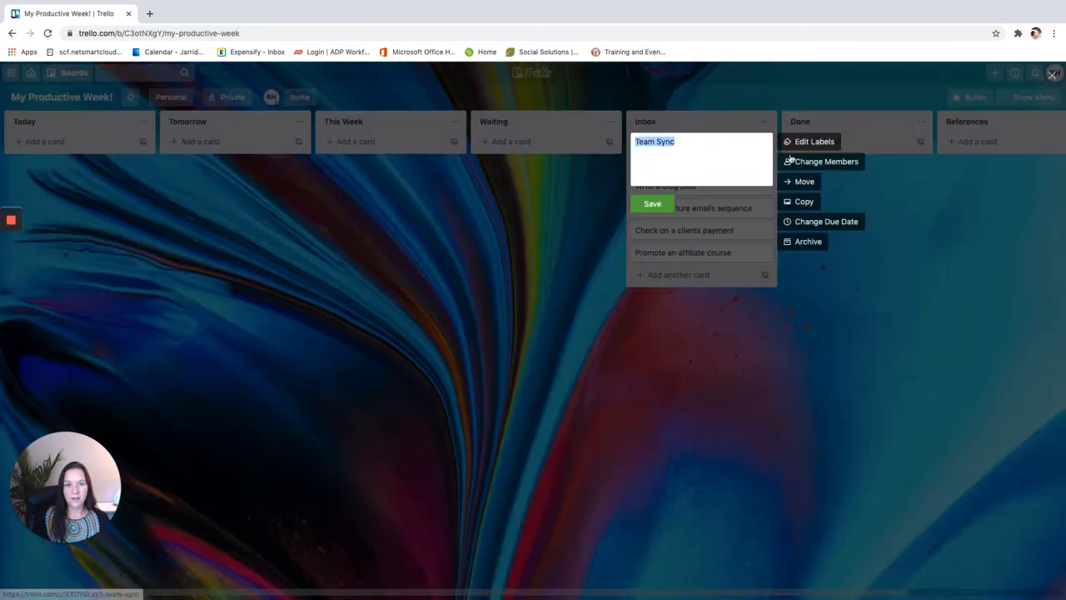
{"action": "left_click", "coordinate": [808, 225]}
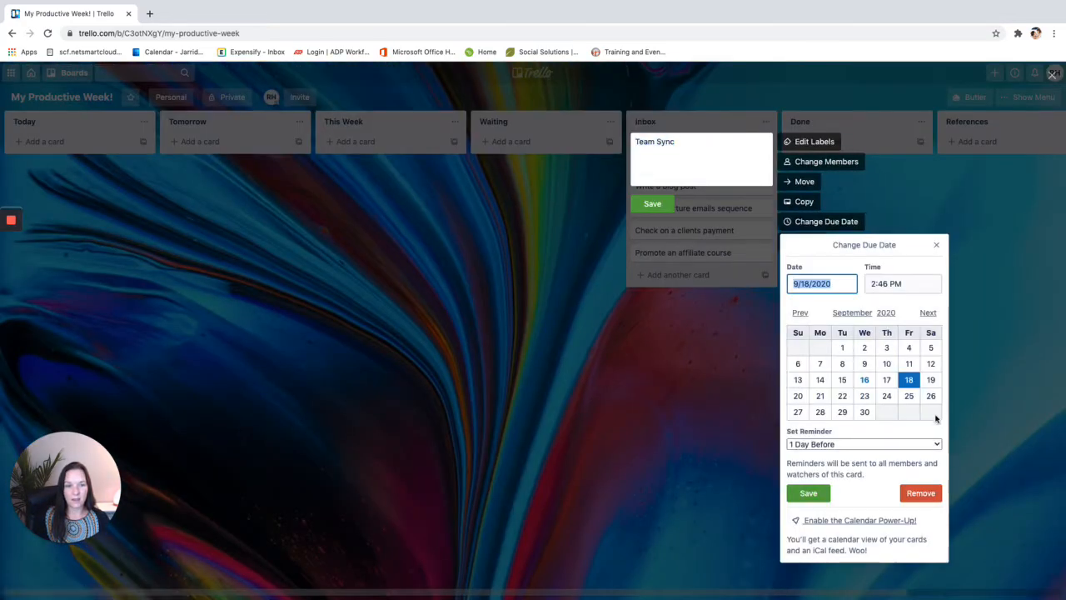
{"action": "left_click", "coordinate": [887, 380]}
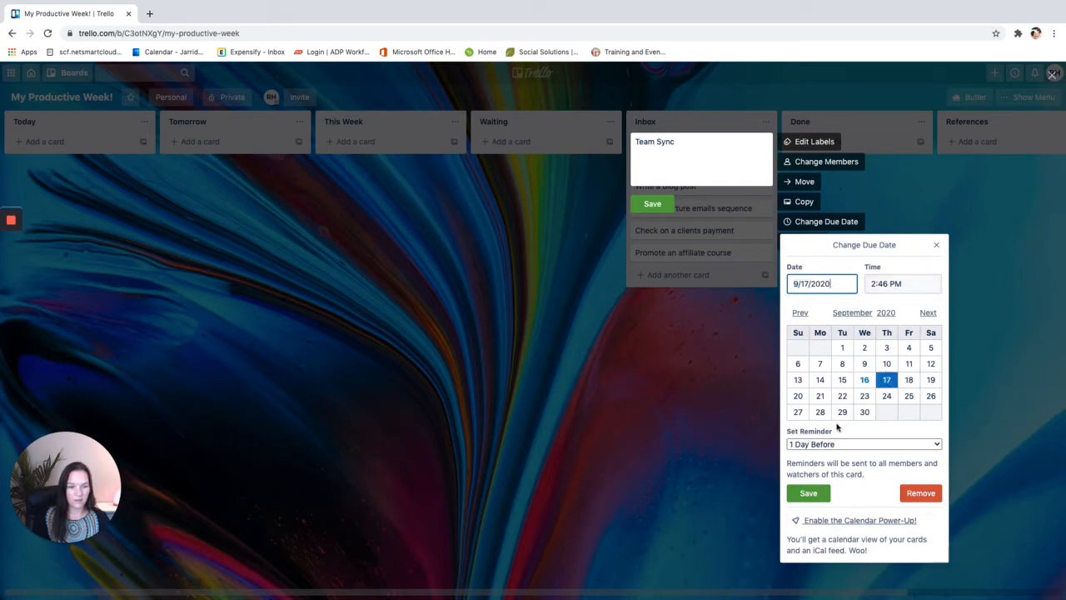
{"action": "left_click", "coordinate": [806, 493]}
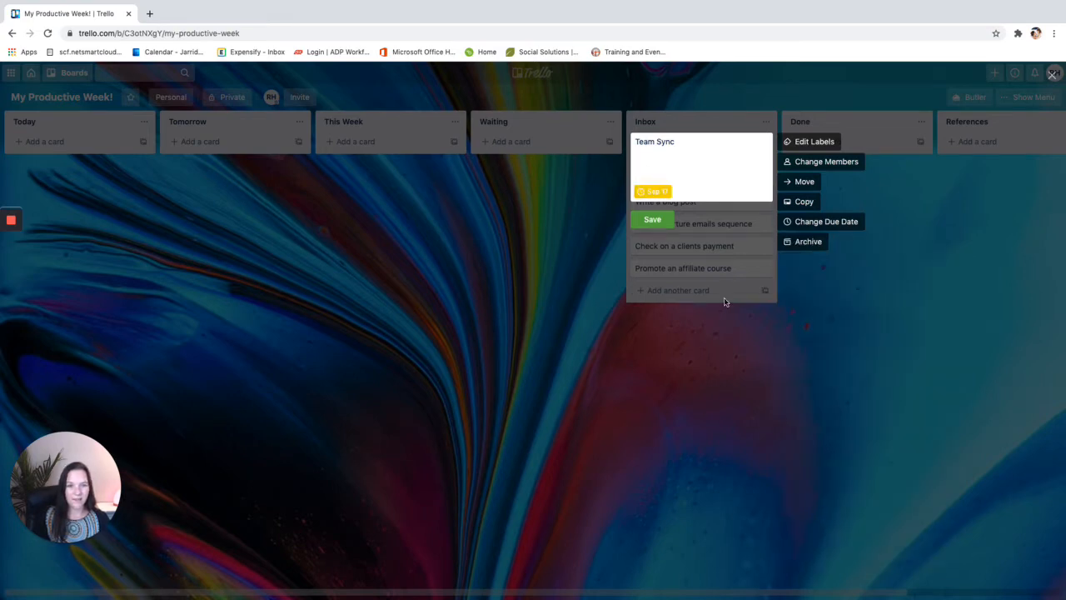
{"action": "left_click", "coordinate": [750, 275]}
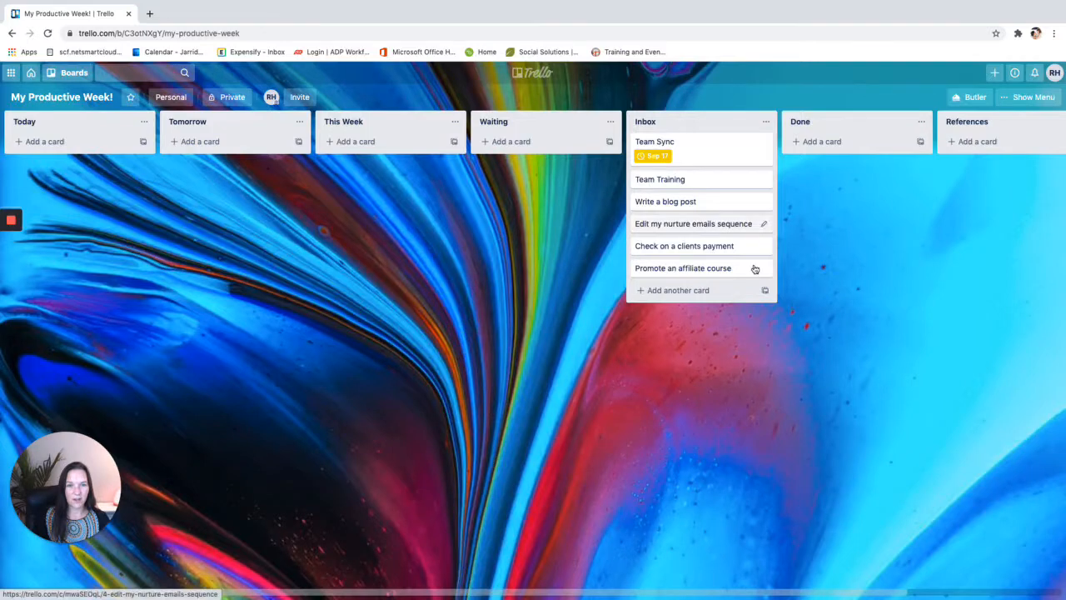
Set the Team Training card's due date to September 18
{"action": "left_click", "coordinate": [763, 179]}
{"action": "left_click", "coordinate": [812, 259]}
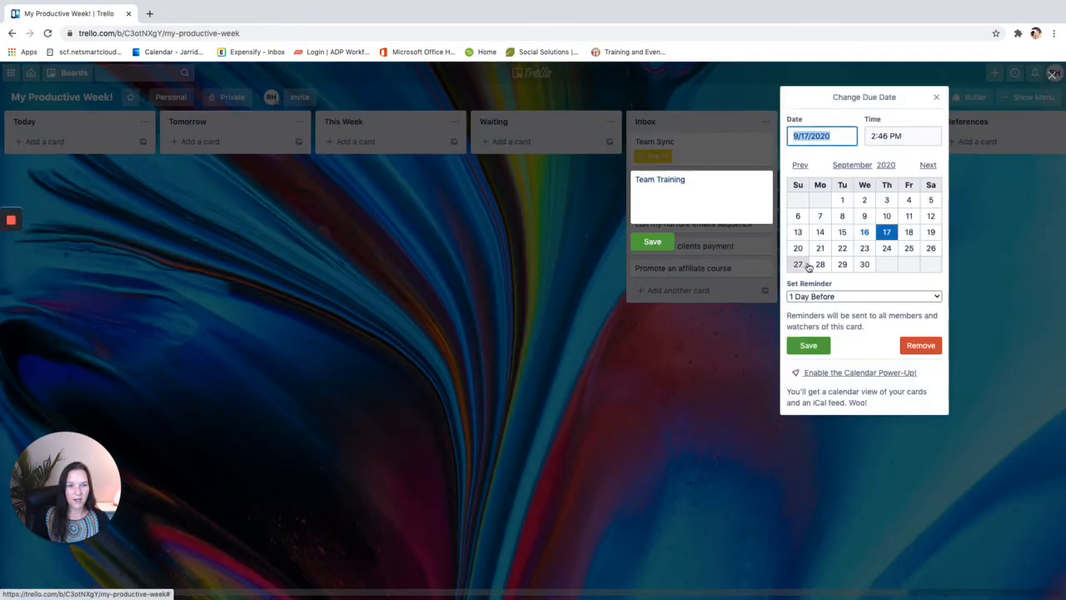
{"action": "left_click", "coordinate": [910, 233]}
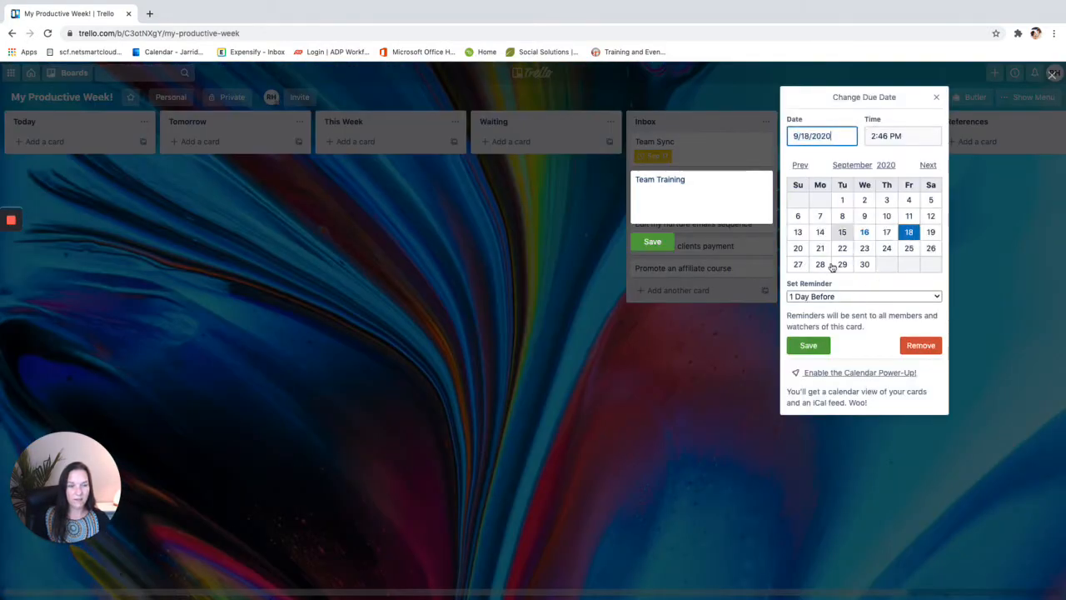
{"action": "left_click", "coordinate": [808, 346]}
{"action": "left_click", "coordinate": [663, 260]}
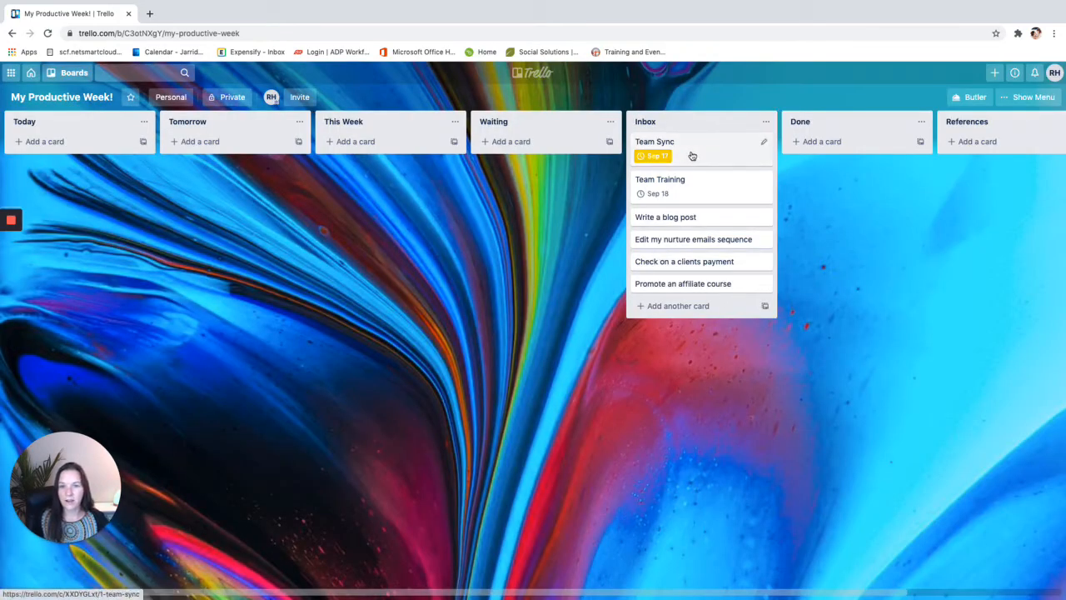
Empty Inbox: Team Sync to Tomorrow, affiliate course to Waiting, the other four to This Week
{"action": "left_click_drag", "start_coordinate": [691, 154], "coordinate": [298, 147]}
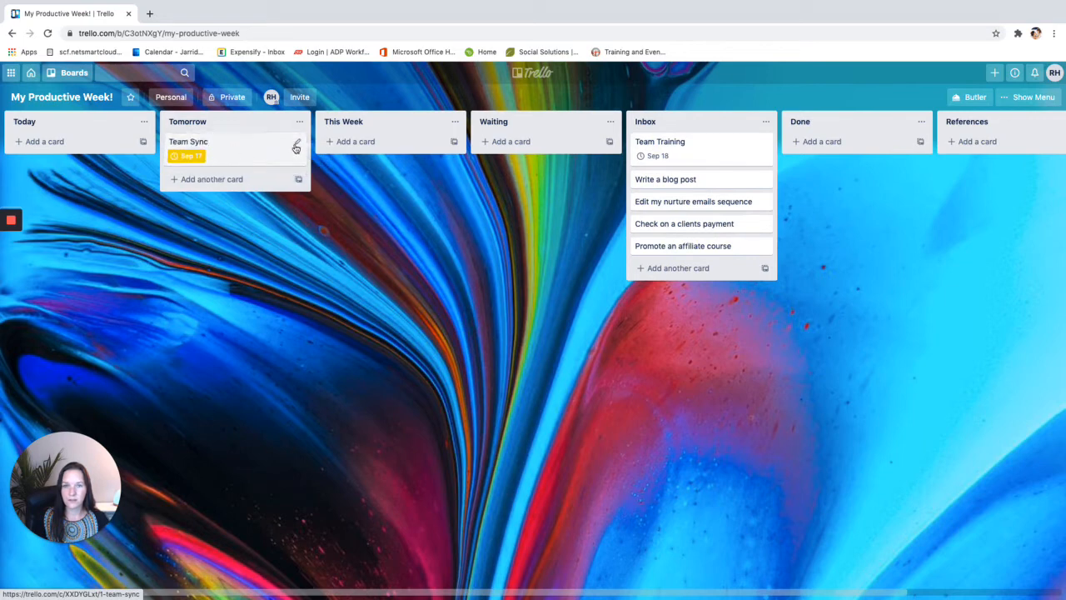
{"action": "left_click_drag", "start_coordinate": [719, 149], "coordinate": [405, 147]}
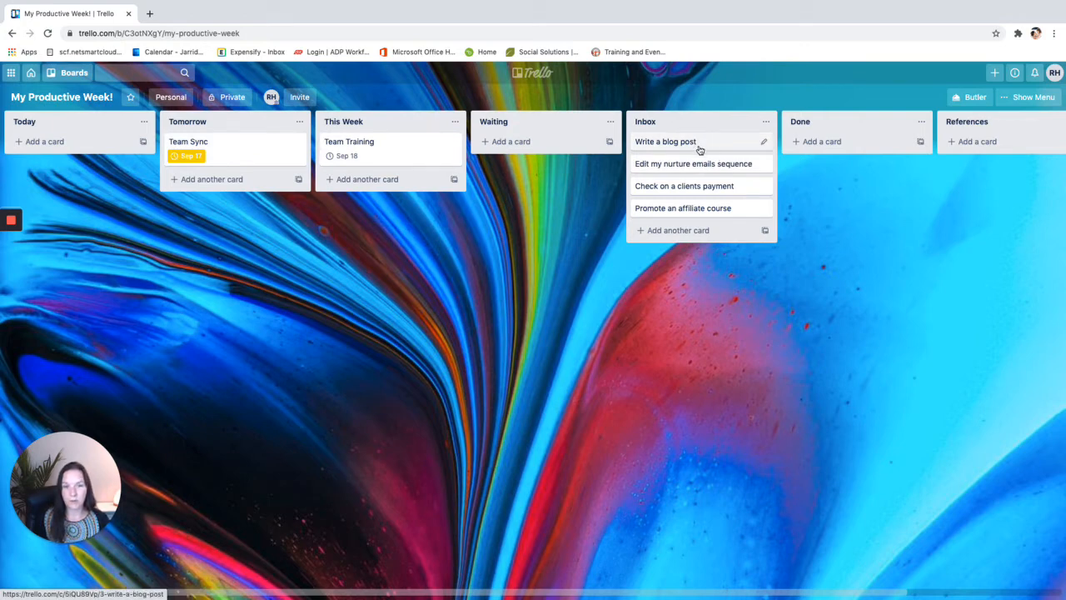
{"action": "left_click_drag", "start_coordinate": [701, 147], "coordinate": [392, 178]}
{"action": "left_click_drag", "start_coordinate": [709, 142], "coordinate": [391, 203]}
{"action": "left_click_drag", "start_coordinate": [707, 164], "coordinate": [538, 141]}
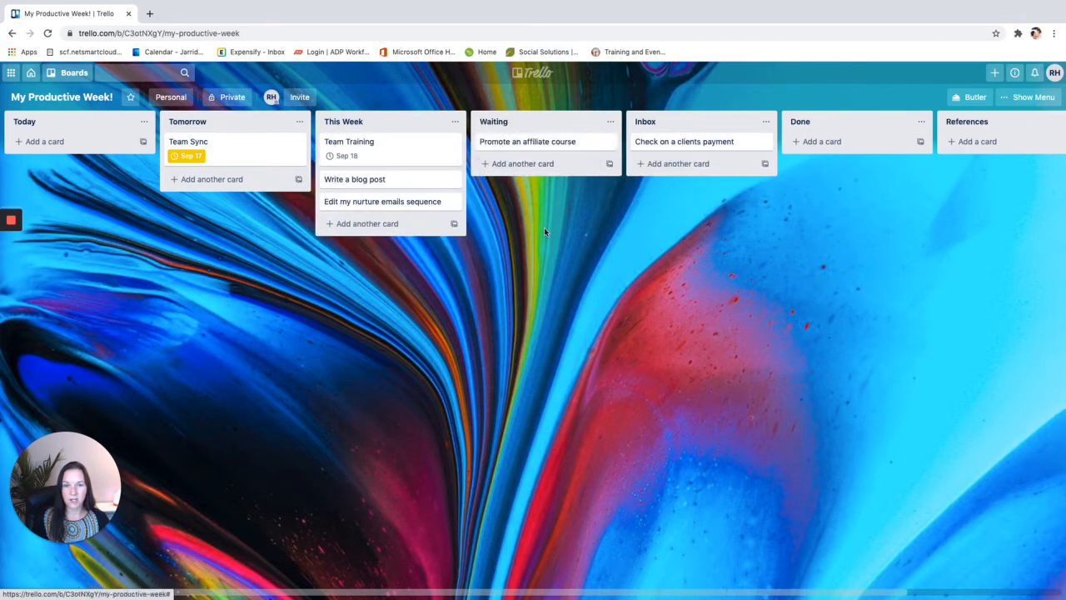
{"action": "left_click_drag", "start_coordinate": [673, 147], "coordinate": [360, 226]}
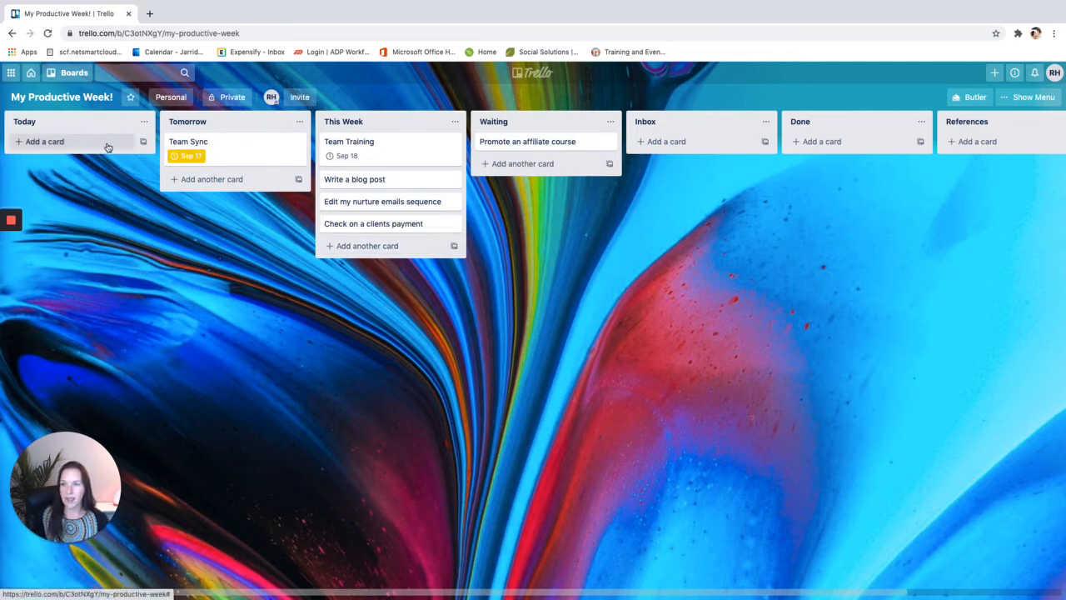
Move blog post and nurture emails to Today, client payment to Tomorrow, keeping Team Sync in Tomorrow
{"action": "left_click_drag", "start_coordinate": [202, 158], "coordinate": [367, 148]}
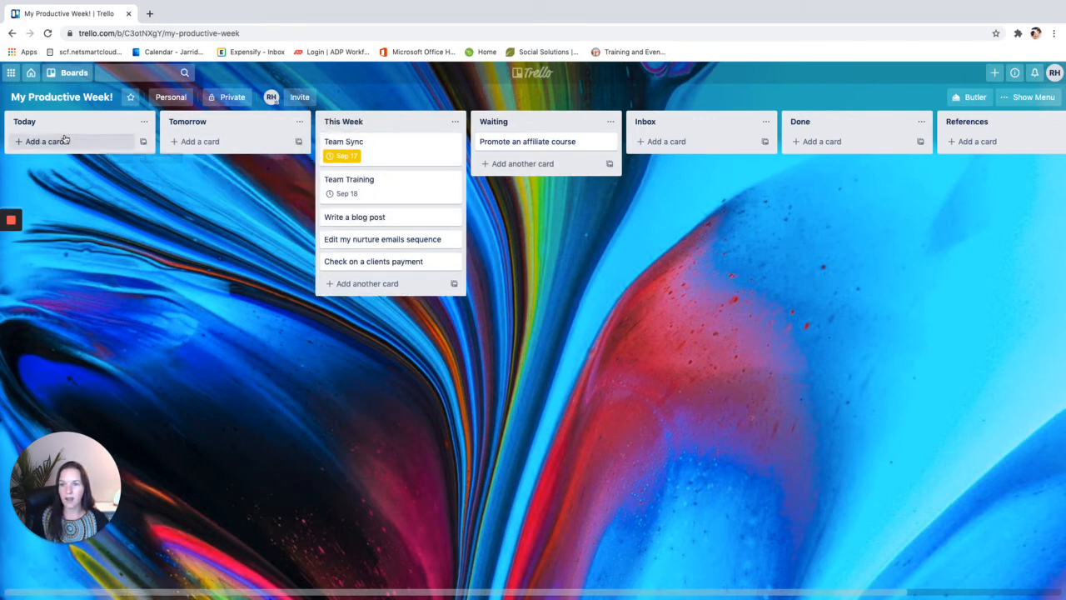
{"action": "left_click_drag", "start_coordinate": [395, 157], "coordinate": [242, 154]}
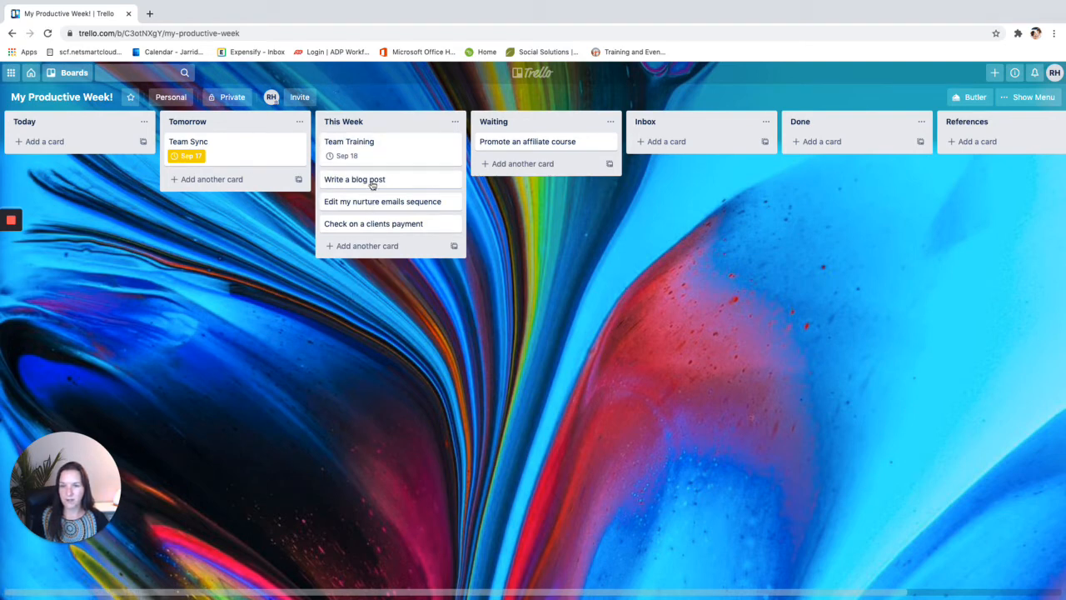
{"action": "left_click_drag", "start_coordinate": [373, 183], "coordinate": [58, 144]}
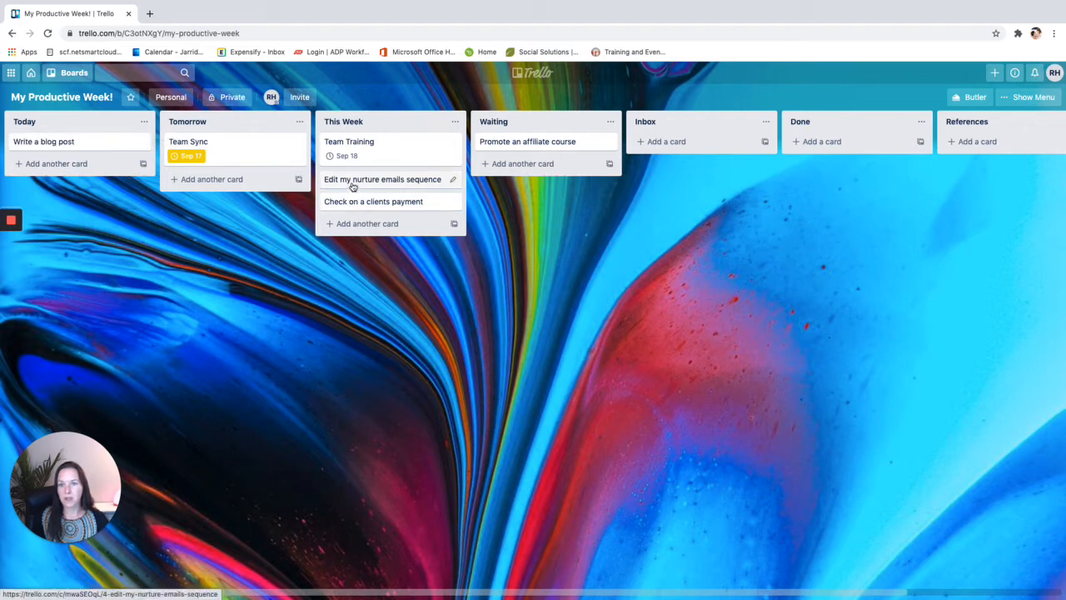
{"action": "left_click_drag", "start_coordinate": [353, 186], "coordinate": [33, 171]}
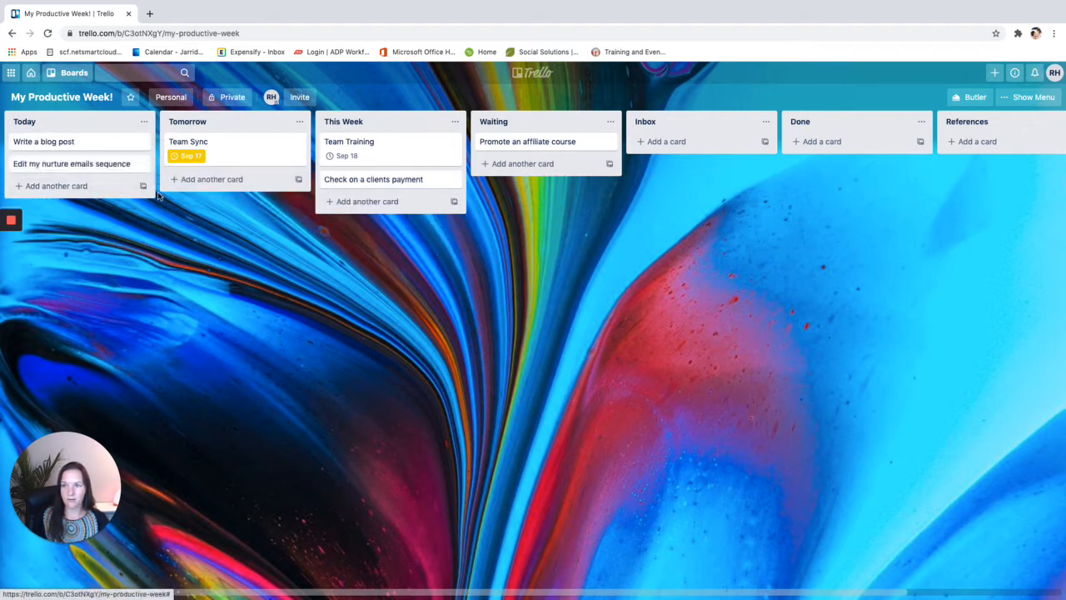
{"action": "left_click_drag", "start_coordinate": [374, 181], "coordinate": [222, 179]}
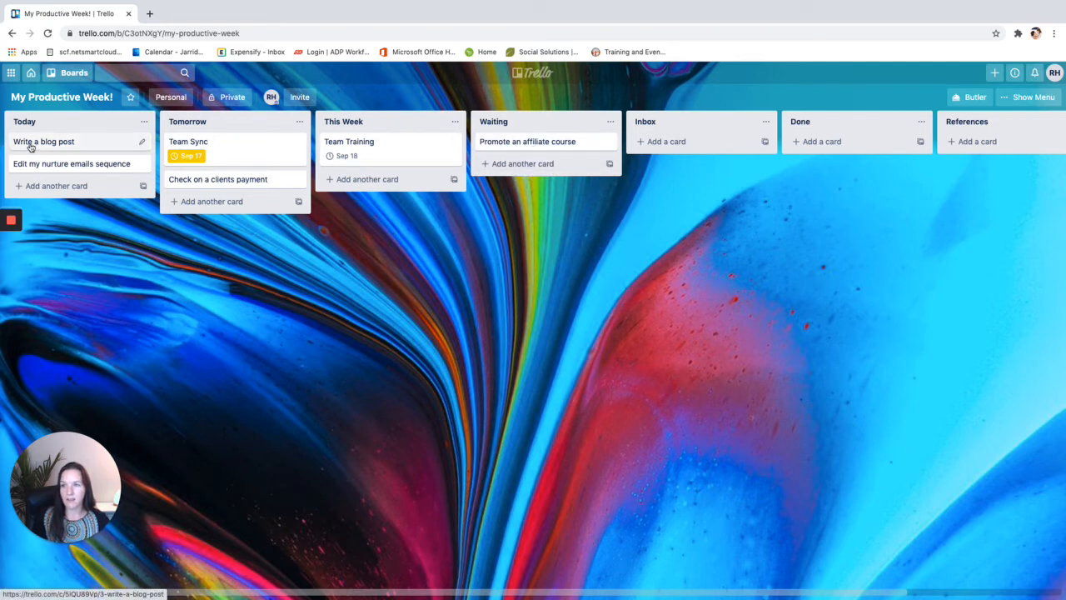
Move Team Sync to Today with due date September 16, then move Team Training into Today
{"action": "left_click_drag", "start_coordinate": [221, 151], "coordinate": [72, 150]}
{"action": "left_click", "coordinate": [142, 143]}
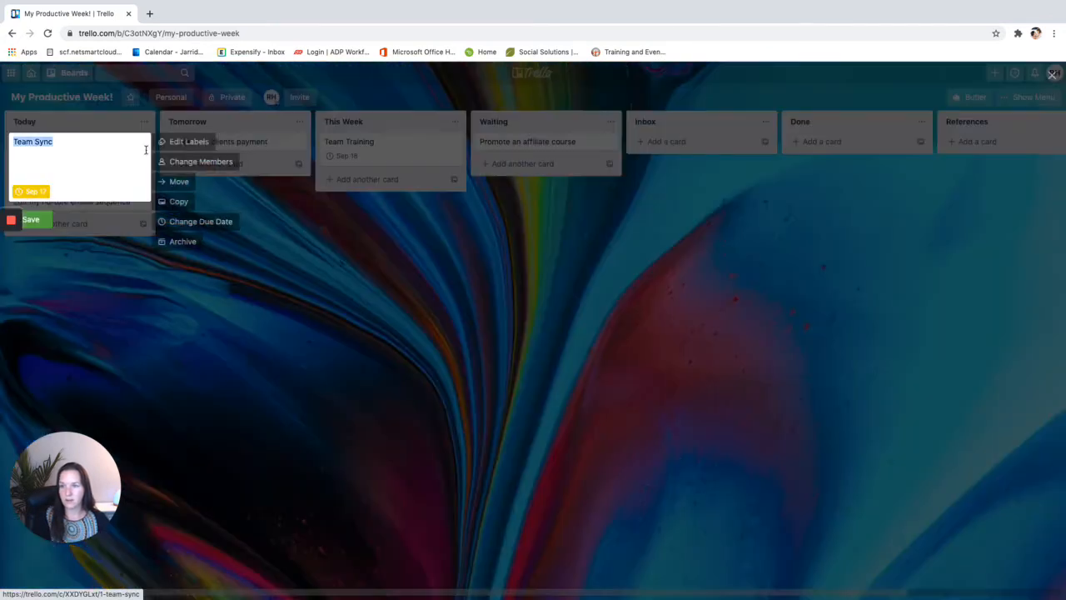
{"action": "left_click", "coordinate": [209, 221]}
{"action": "left_click", "coordinate": [242, 379]}
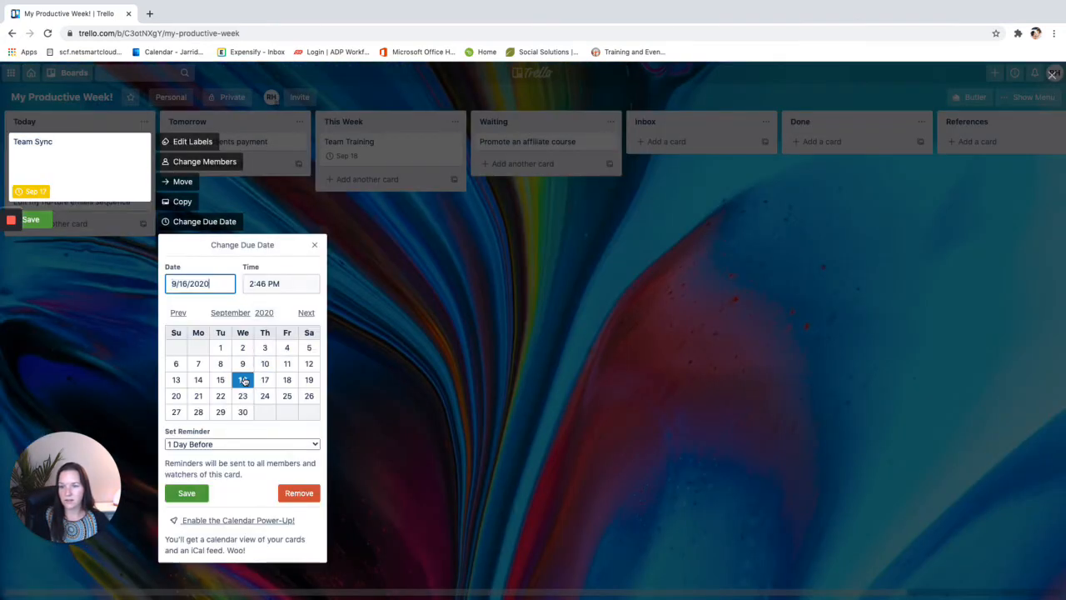
{"action": "left_click", "coordinate": [190, 493]}
{"action": "left_click", "coordinate": [31, 220]}
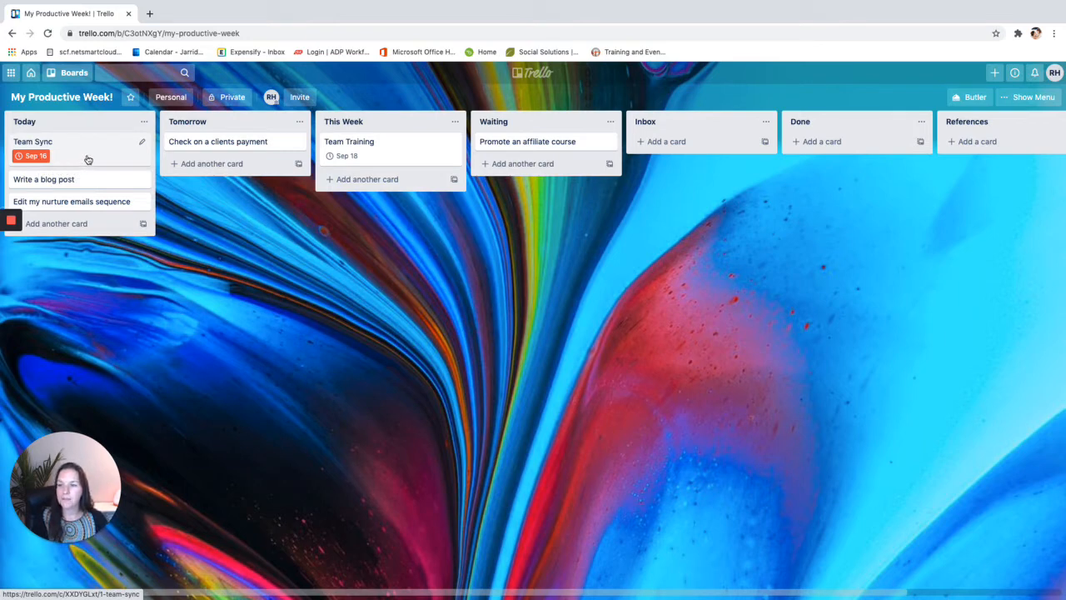
{"action": "left_click_drag", "start_coordinate": [367, 152], "coordinate": [50, 208]}
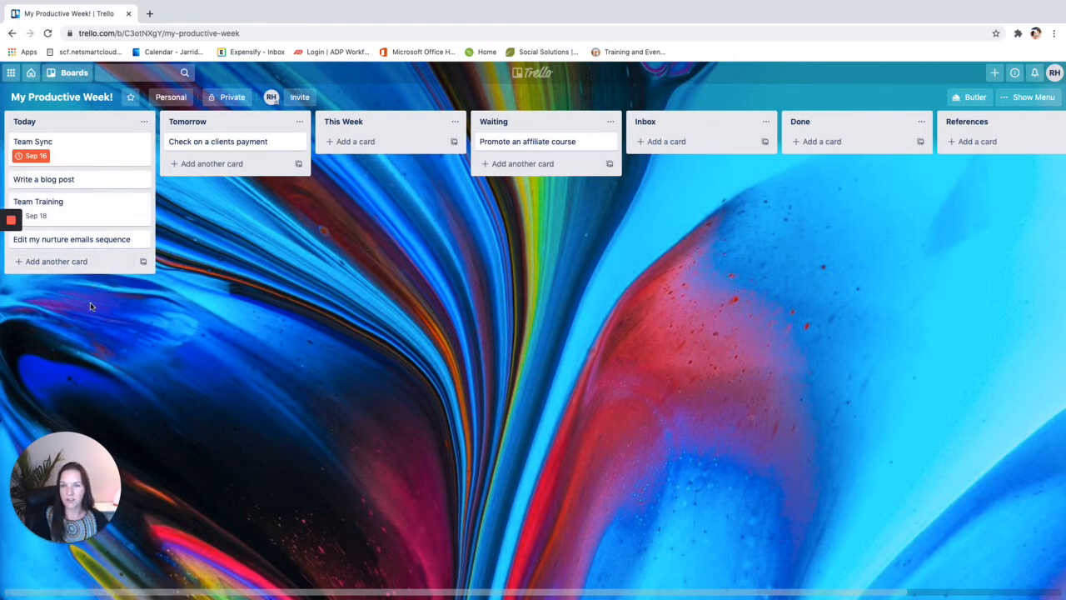
Move Team Sync, Write a blog post and Team Training from Today into Done
{"action": "left_click", "coordinate": [673, 141]}
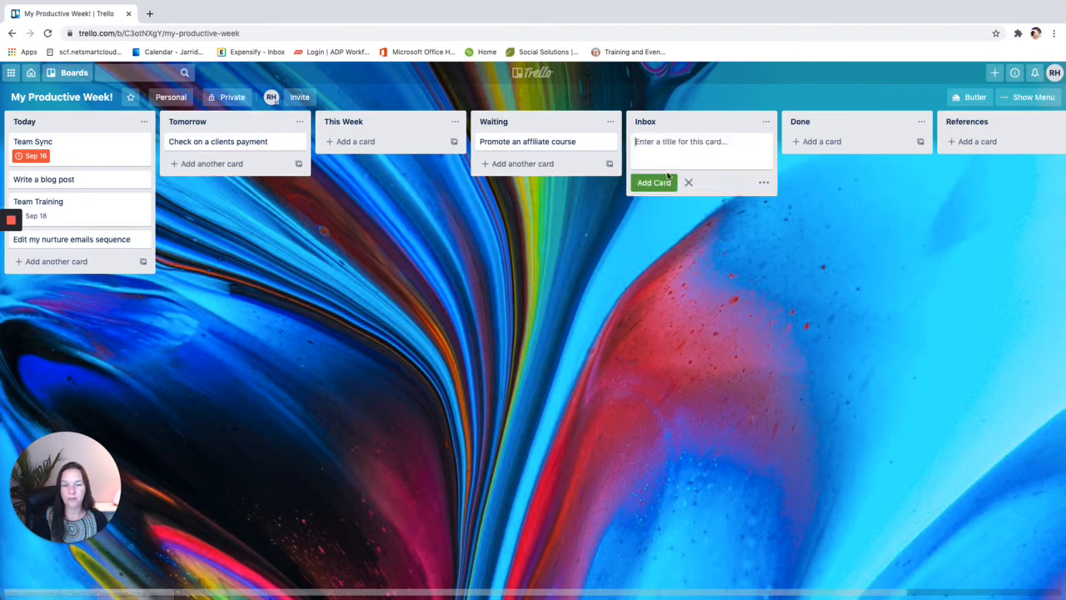
{"action": "left_click", "coordinate": [664, 333]}
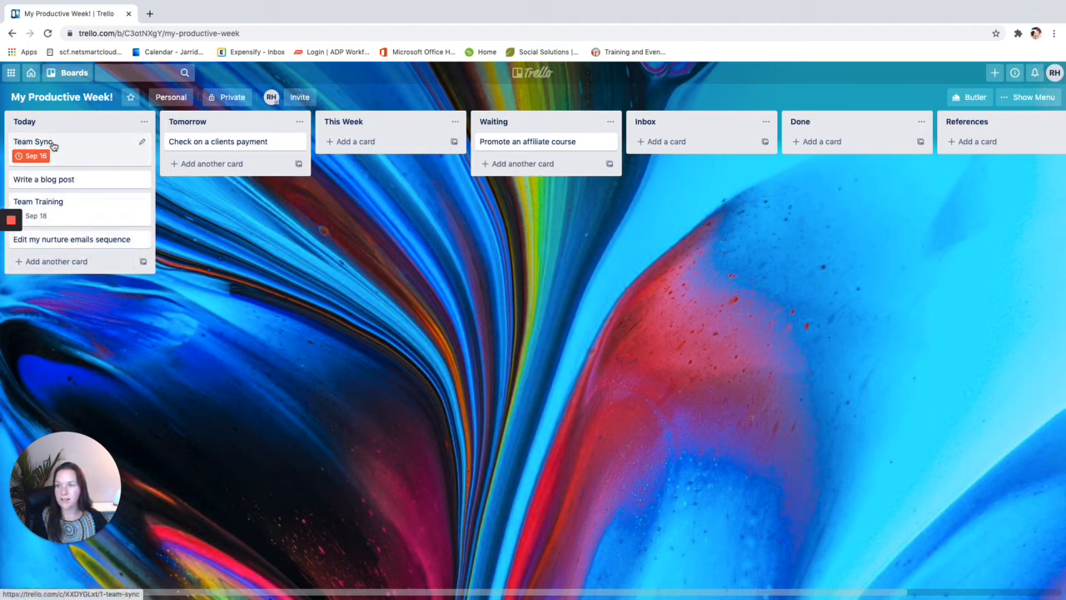
{"action": "left_click_drag", "start_coordinate": [52, 145], "coordinate": [832, 146]}
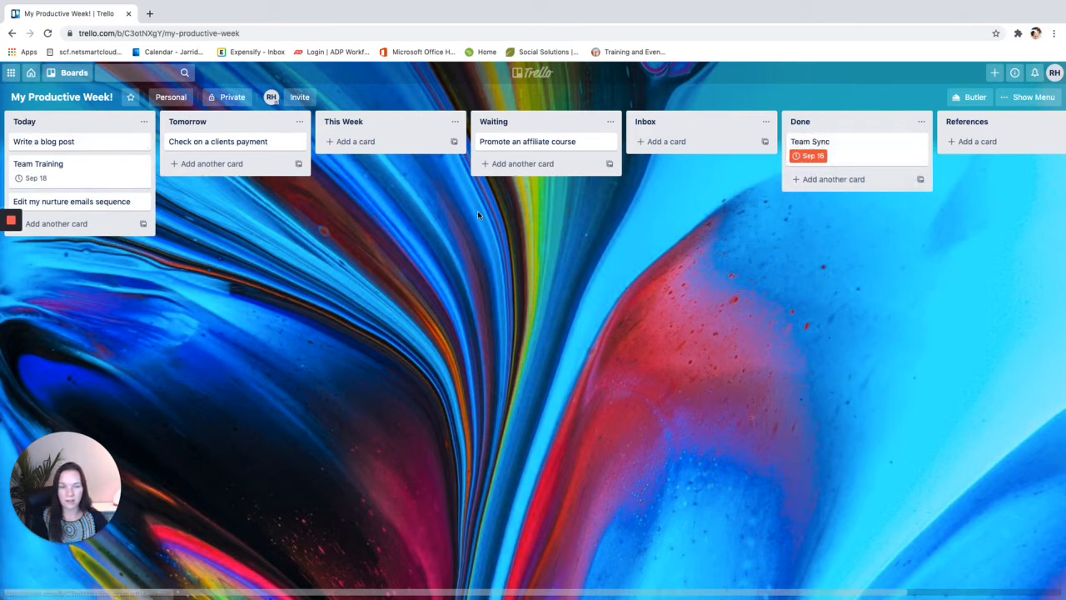
{"action": "left_click_drag", "start_coordinate": [35, 145], "coordinate": [821, 184]}
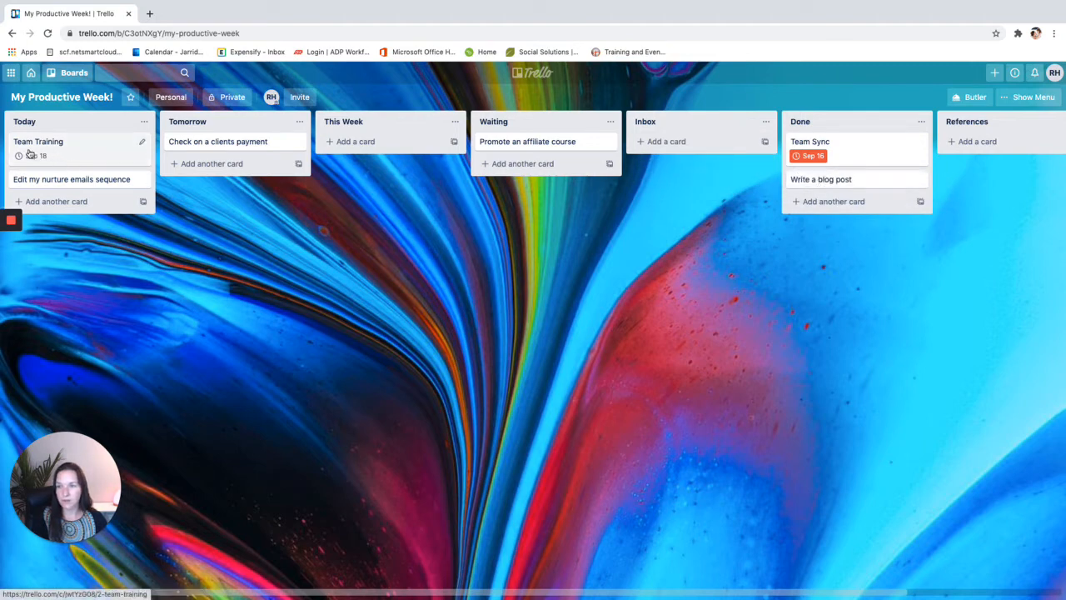
{"action": "left_click_drag", "start_coordinate": [29, 153], "coordinate": [814, 212]}
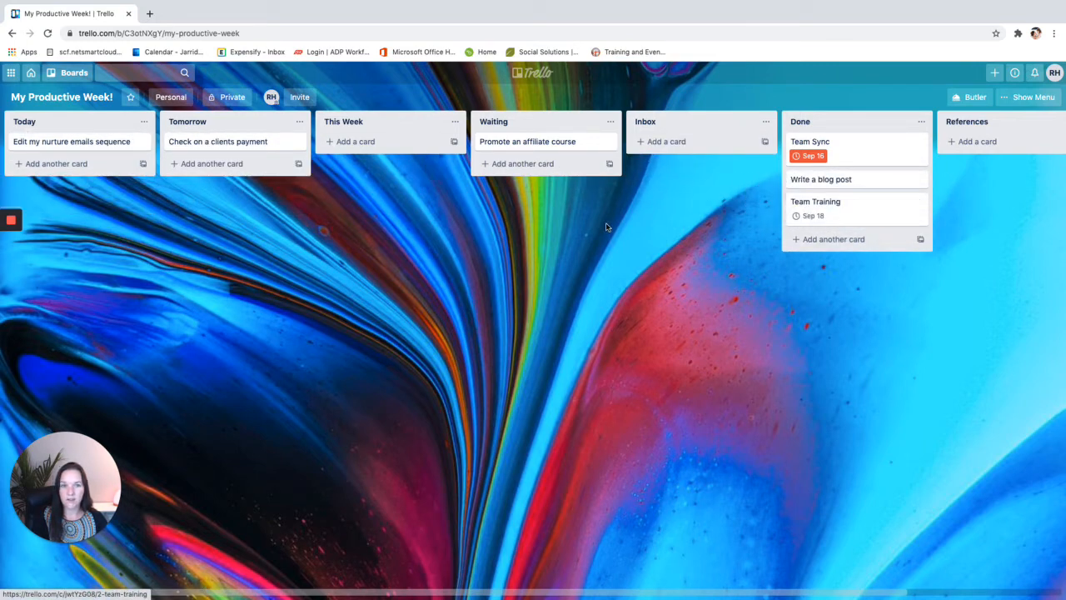
Give the Write a blog post card the description 'link to blog post that i wrote'
{"action": "left_click", "coordinate": [920, 182]}
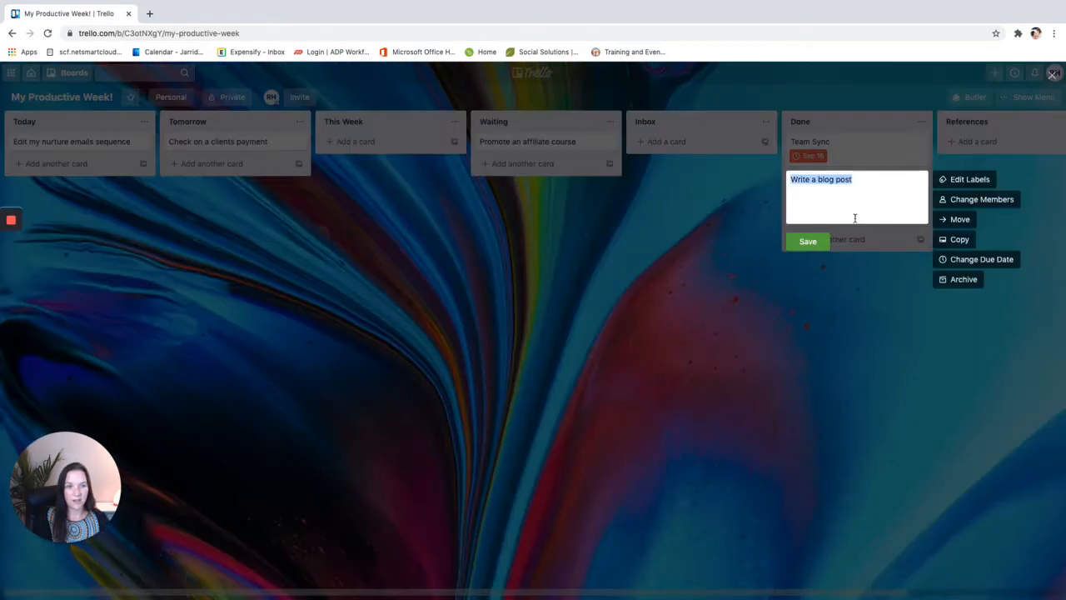
{"action": "left_click", "coordinate": [864, 240]}
{"action": "left_click", "coordinate": [841, 181]}
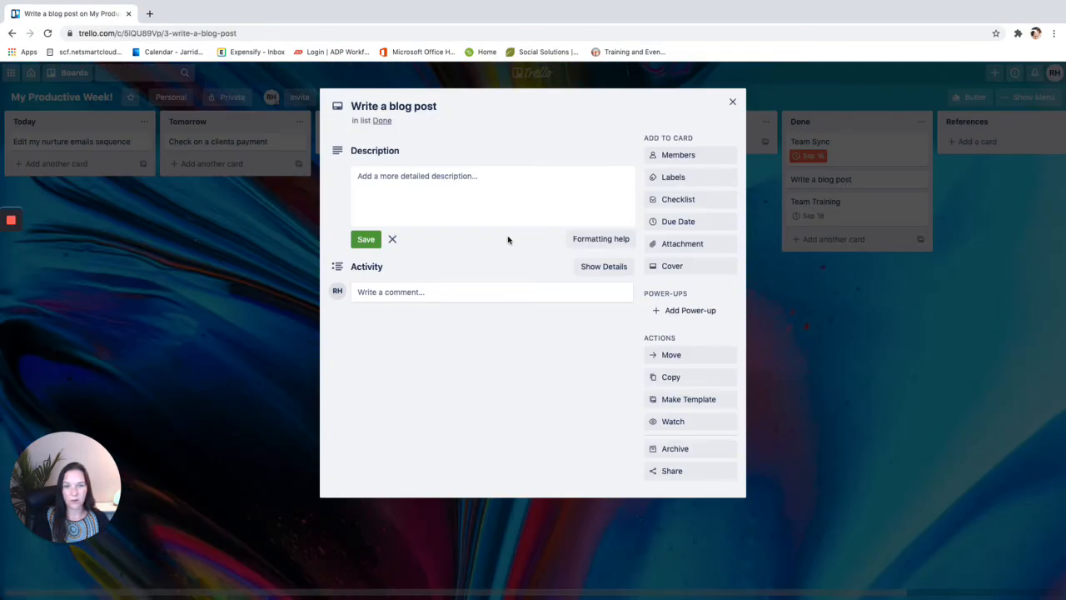
{"action": "left_click", "coordinate": [413, 179]}
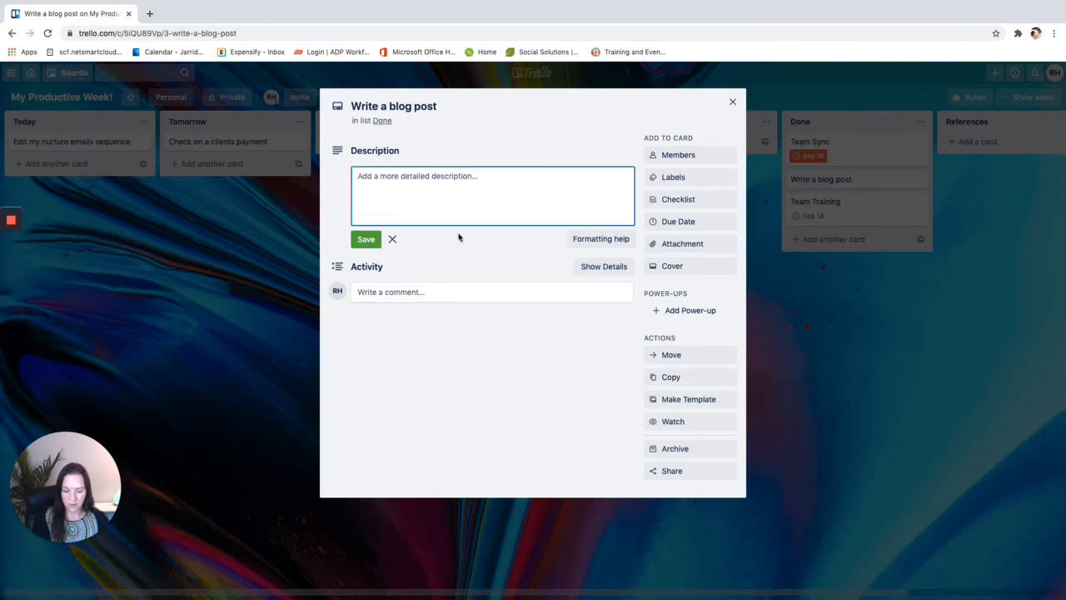
{"action": "type", "text": "I"}
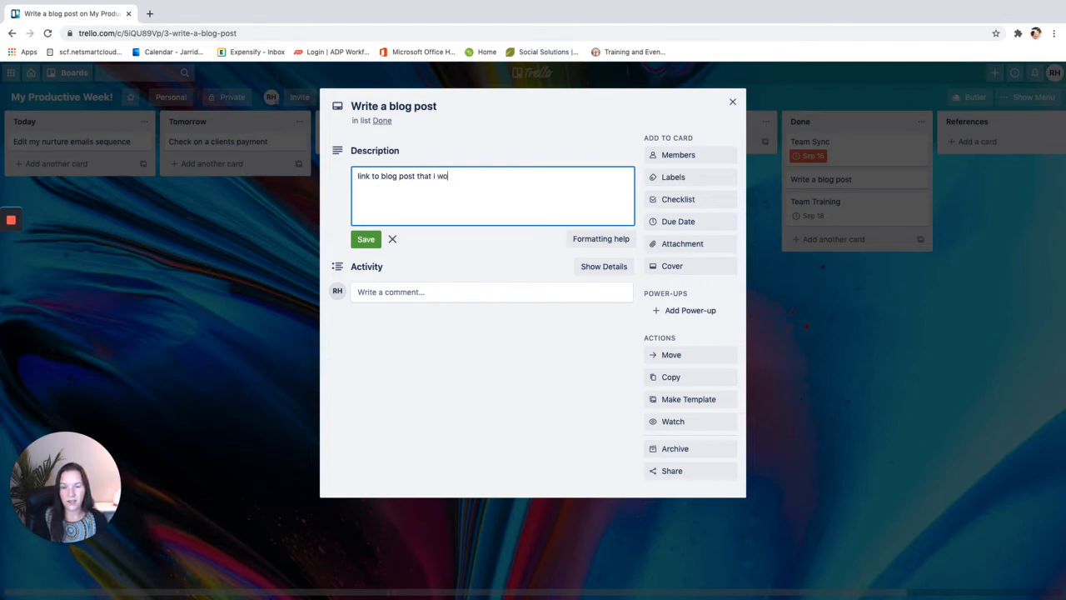
{"action": "left_click", "coordinate": [364, 240]}
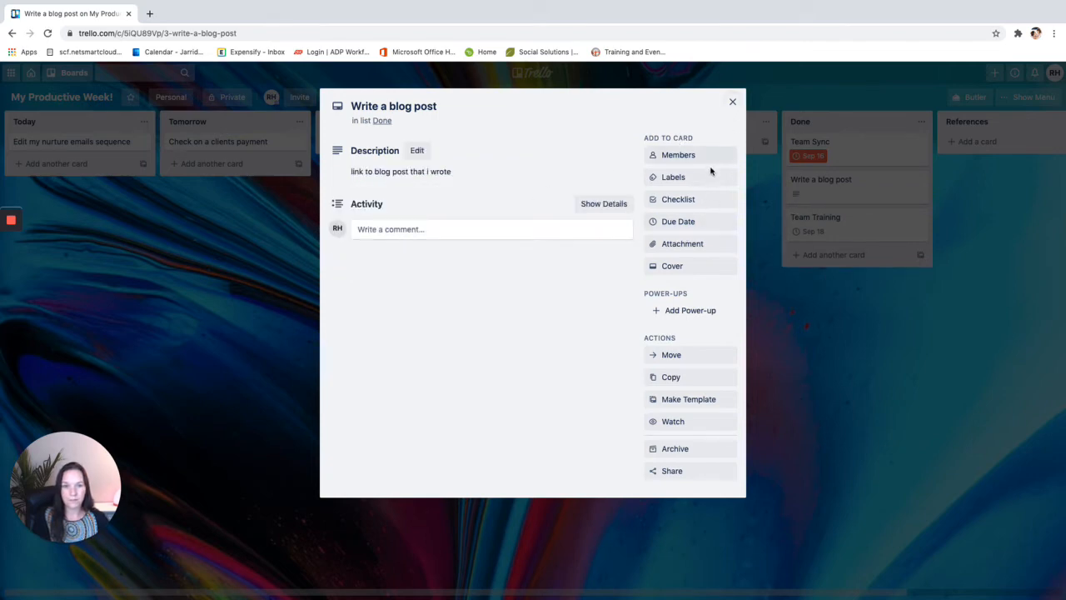
{"action": "left_click", "coordinate": [734, 103]}
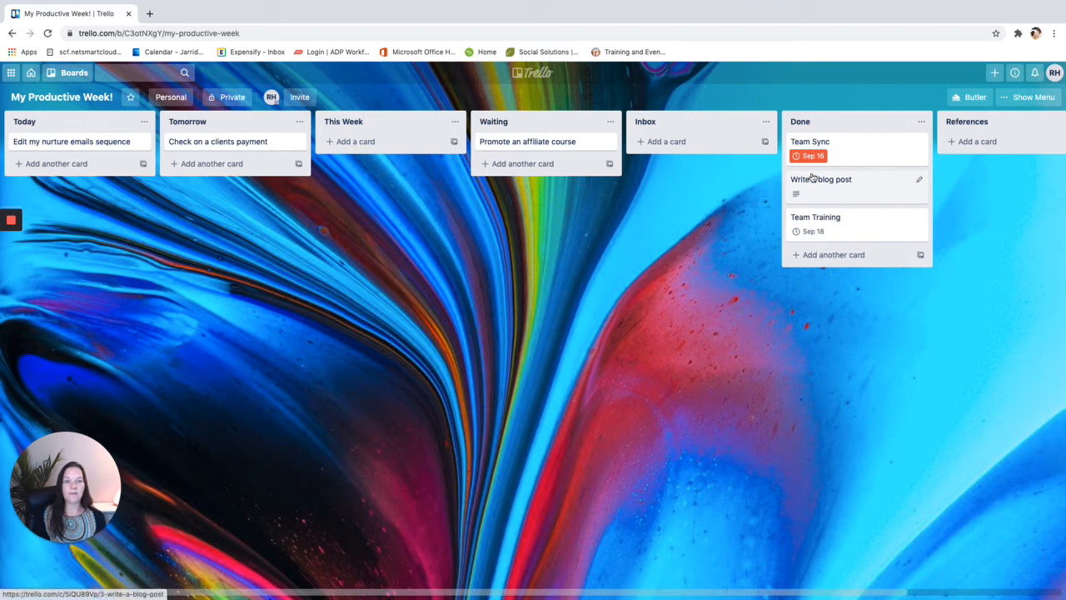
{"action": "left_click_drag", "start_coordinate": [783, 593], "coordinate": [946, 573]}
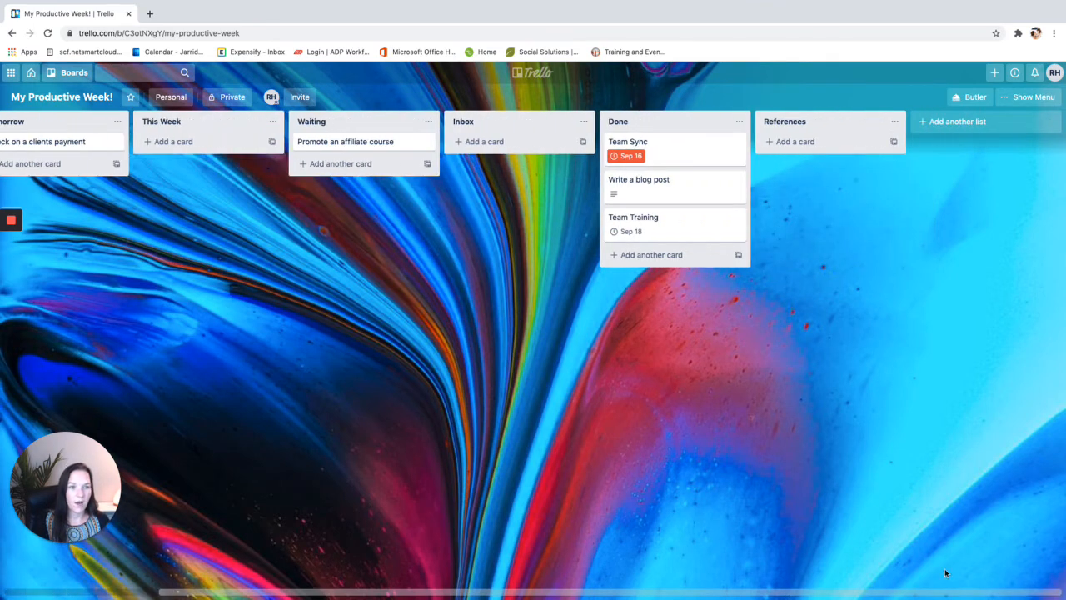
Add a 'Completed but not reviewed' list and place it right after Inbox
{"action": "left_click", "coordinate": [946, 125]}
{"action": "type", "text": "Completed but not reviewed"}
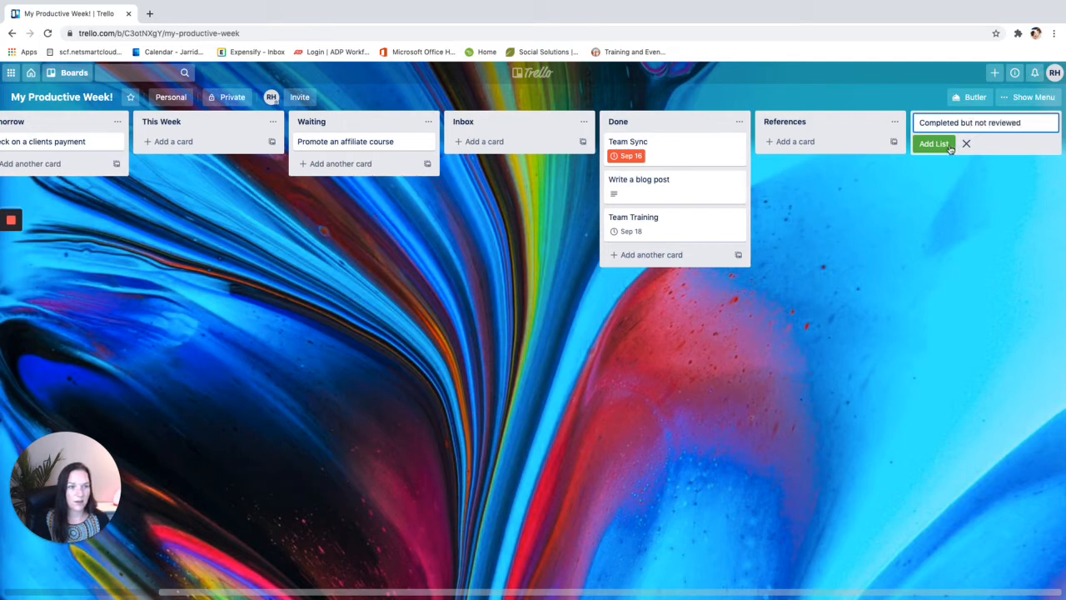
{"action": "left_click", "coordinate": [934, 144]}
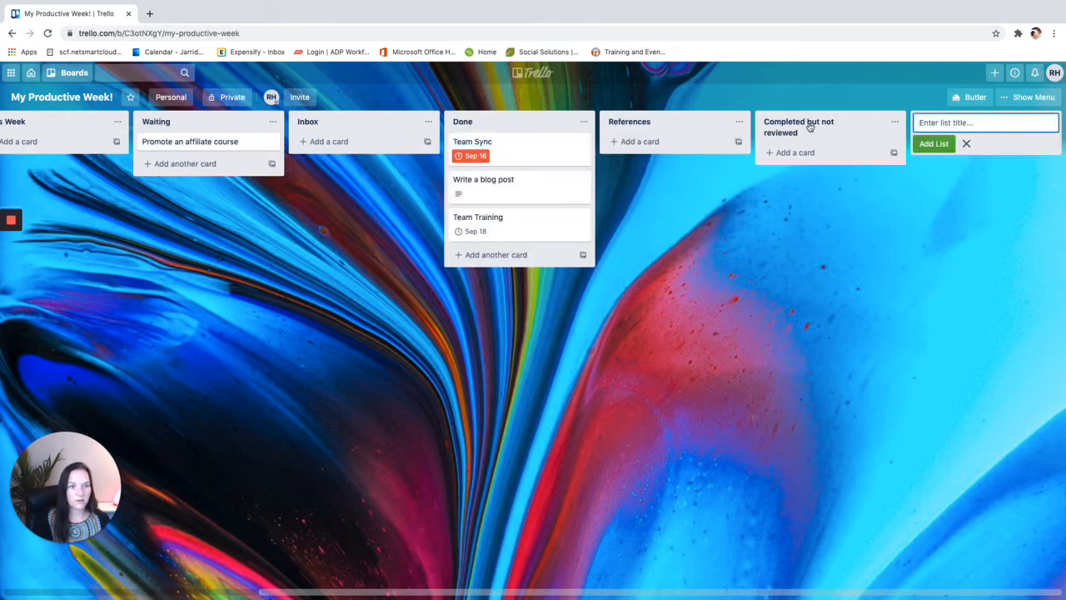
{"action": "left_click_drag", "start_coordinate": [825, 125], "coordinate": [733, 125]}
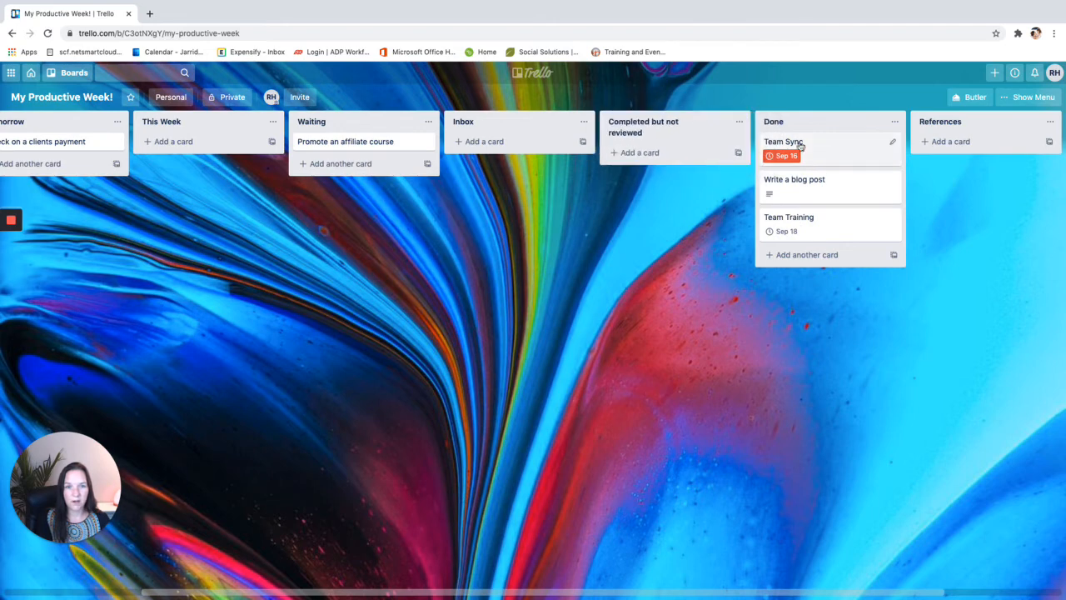
Move the Write a blog post card from Done into Completed but not reviewed
{"action": "left_click_drag", "start_coordinate": [823, 190], "coordinate": [658, 160]}
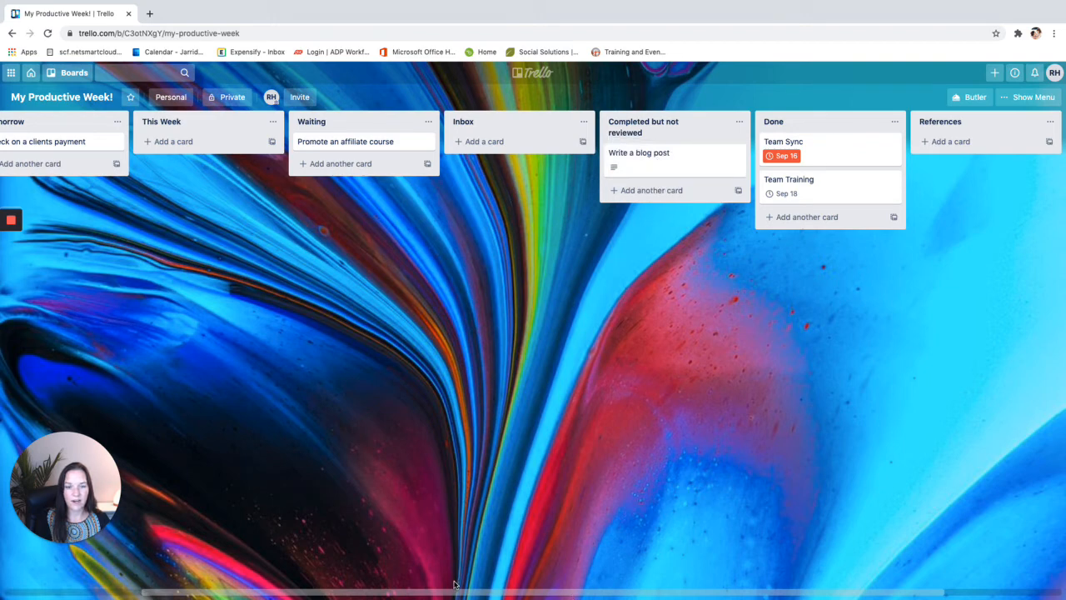
{"action": "scroll", "coordinate": [917, 209], "scroll_direction": "left", "scroll_amount": 5}
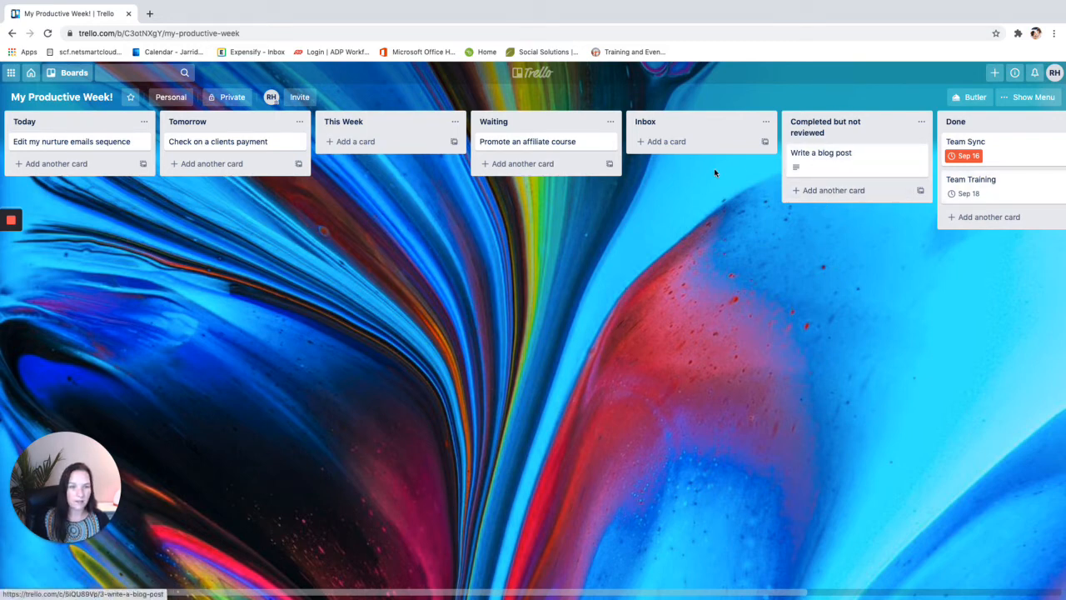
Open the Edit my nurture emails sequence card and close Members without assigning anyone
{"action": "left_click", "coordinate": [71, 143]}
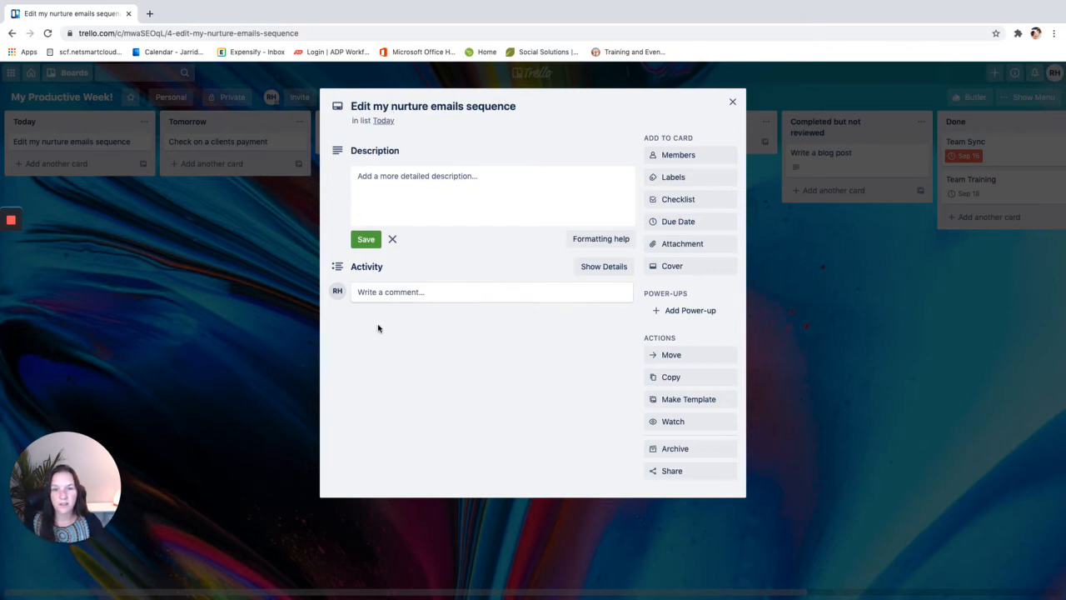
{"action": "left_click", "coordinate": [699, 158]}
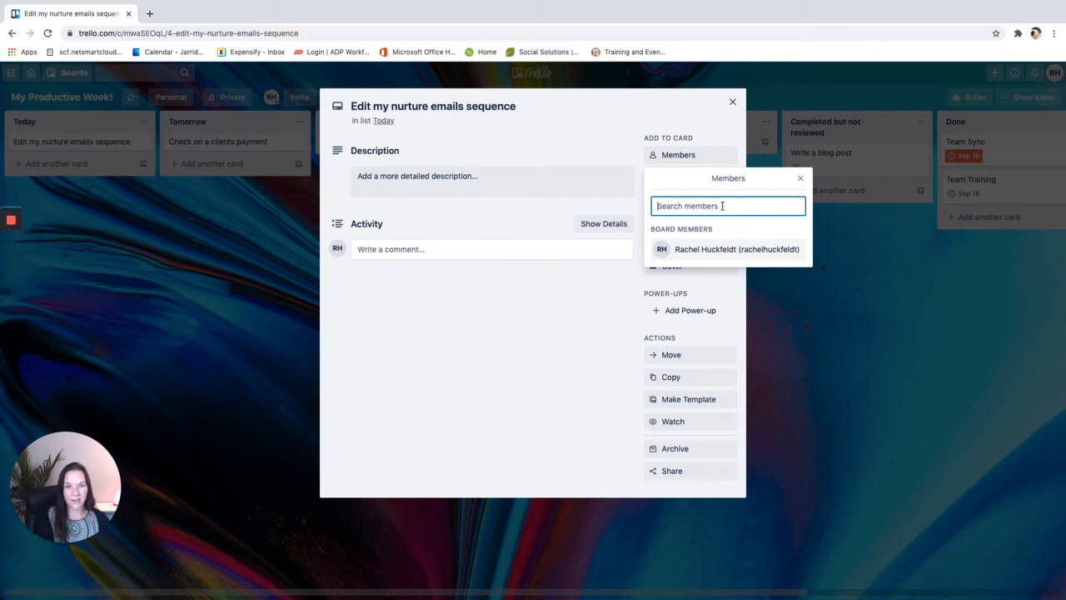
{"action": "left_click", "coordinate": [801, 178]}
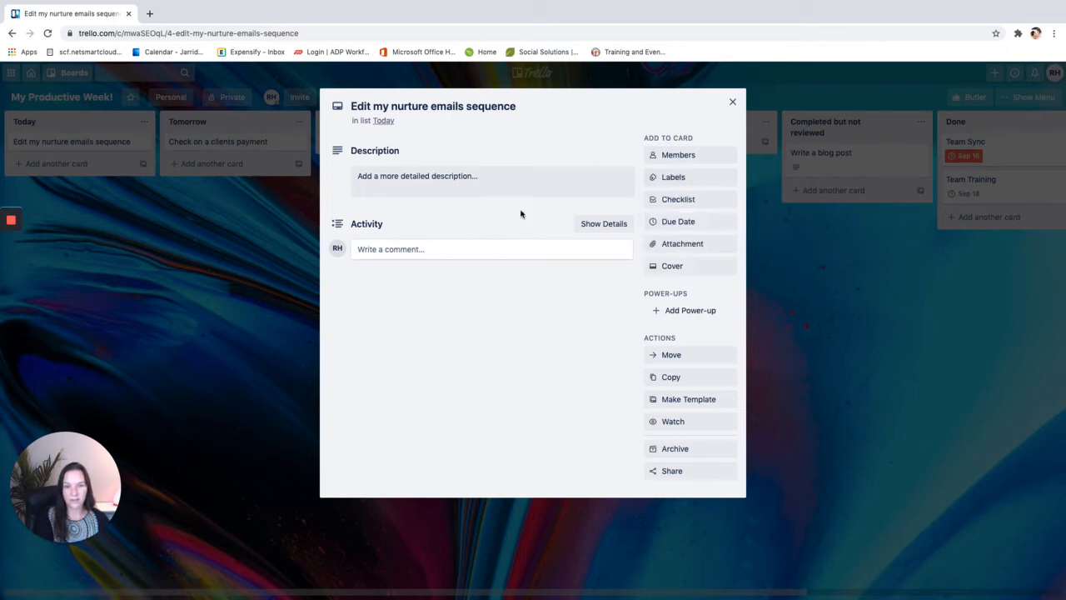
Tag the Edit my nurture emails sequence card with red and blue labels, then close it
{"action": "left_click", "coordinate": [686, 181]}
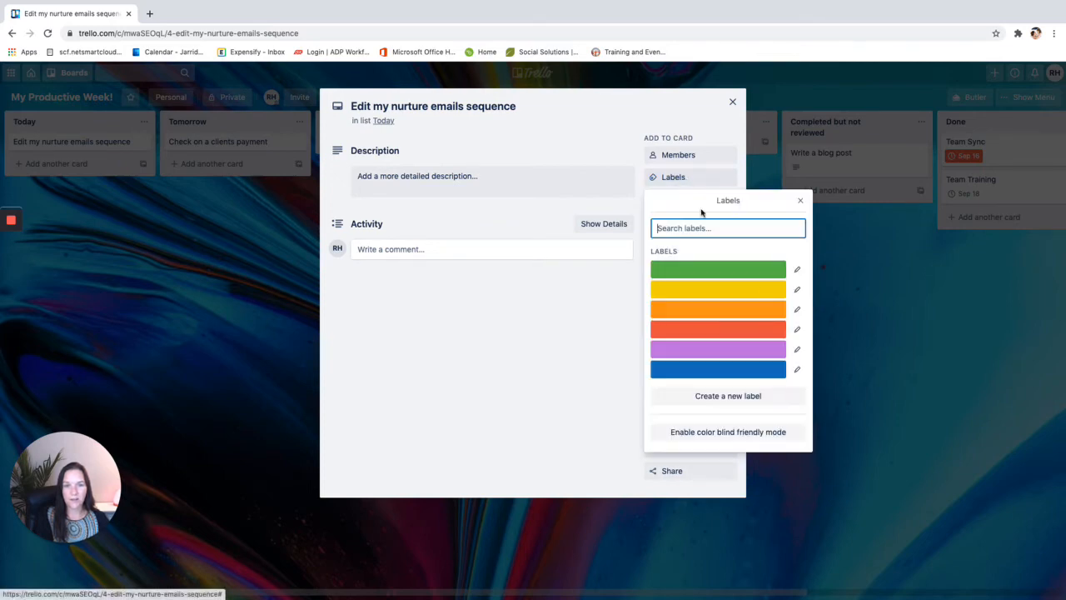
{"action": "left_click", "coordinate": [759, 332]}
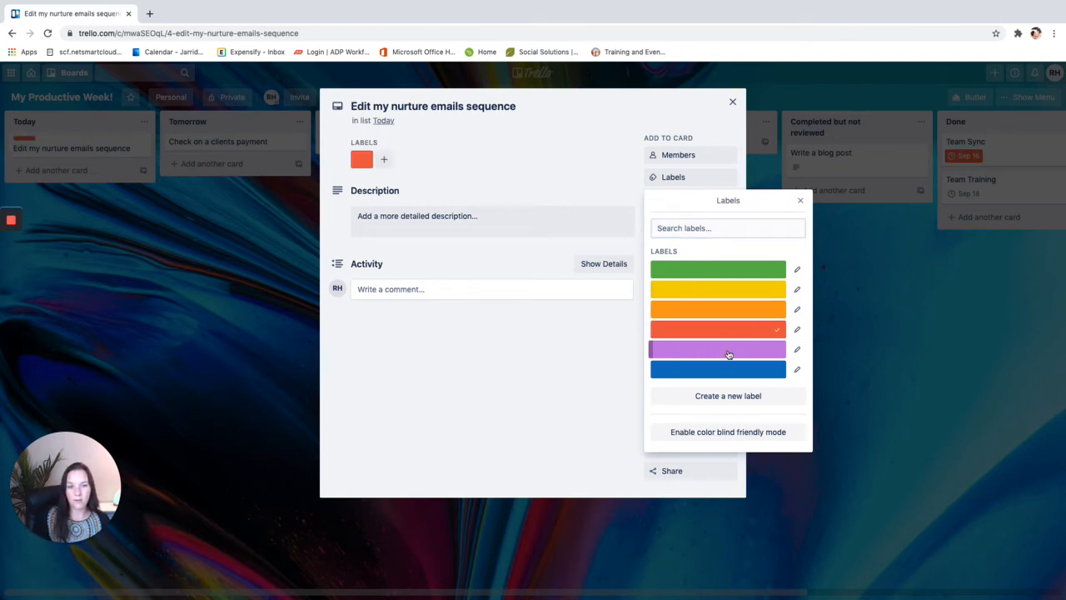
{"action": "left_click", "coordinate": [726, 373]}
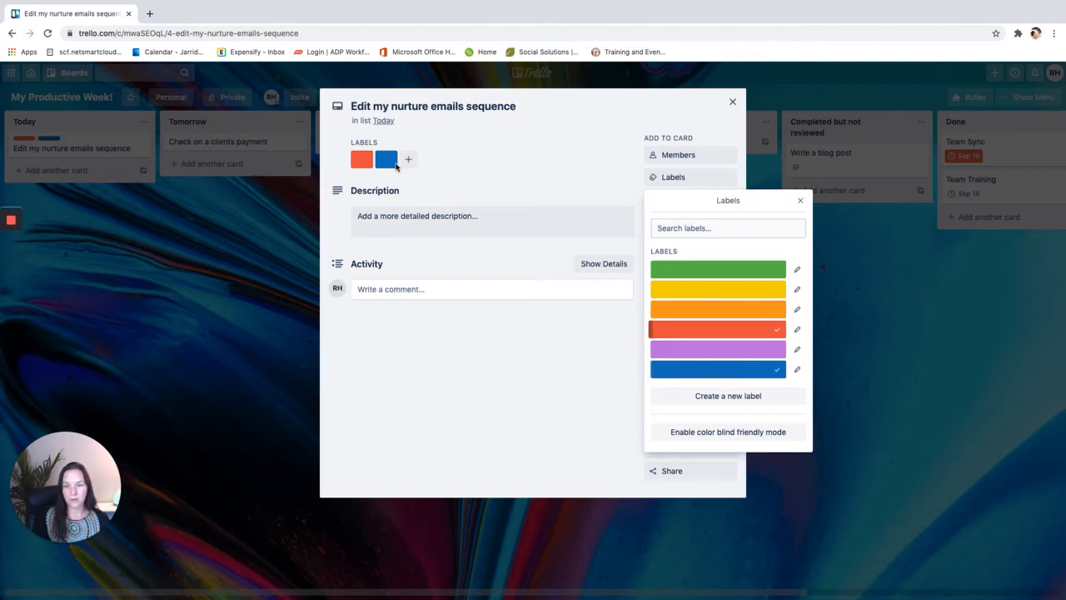
{"action": "left_click", "coordinate": [802, 201]}
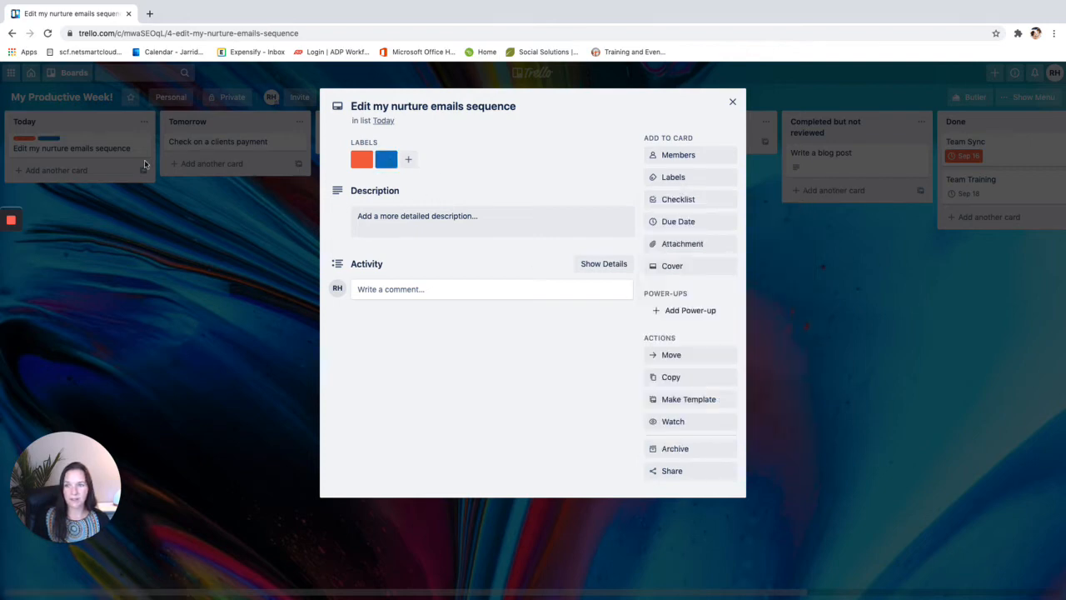
{"action": "left_click", "coordinate": [732, 102]}
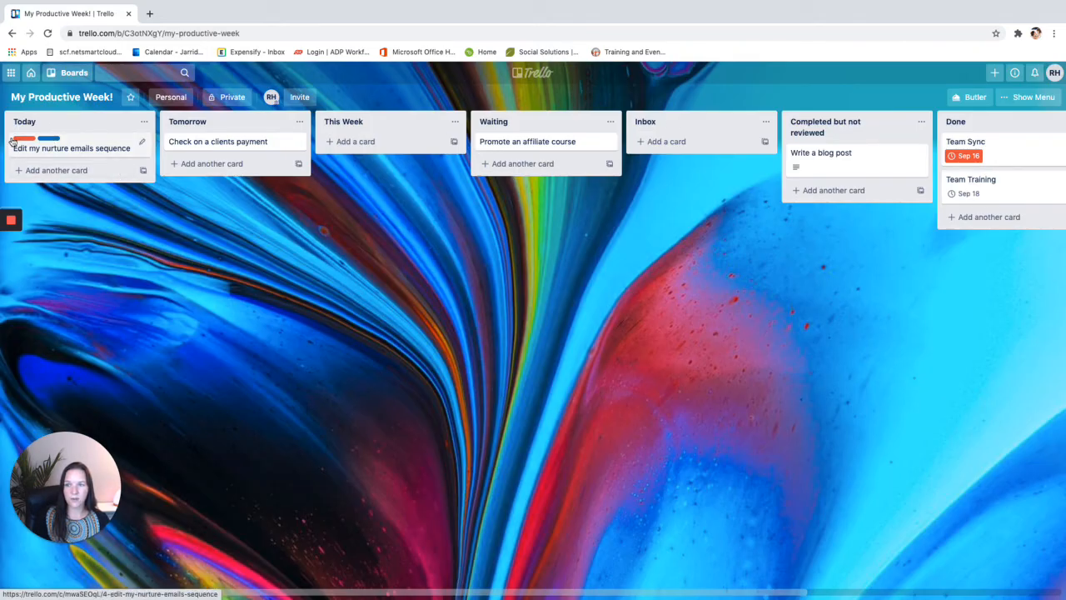
Open the nurture emails card's full details and its label list
{"action": "left_click", "coordinate": [142, 145]}
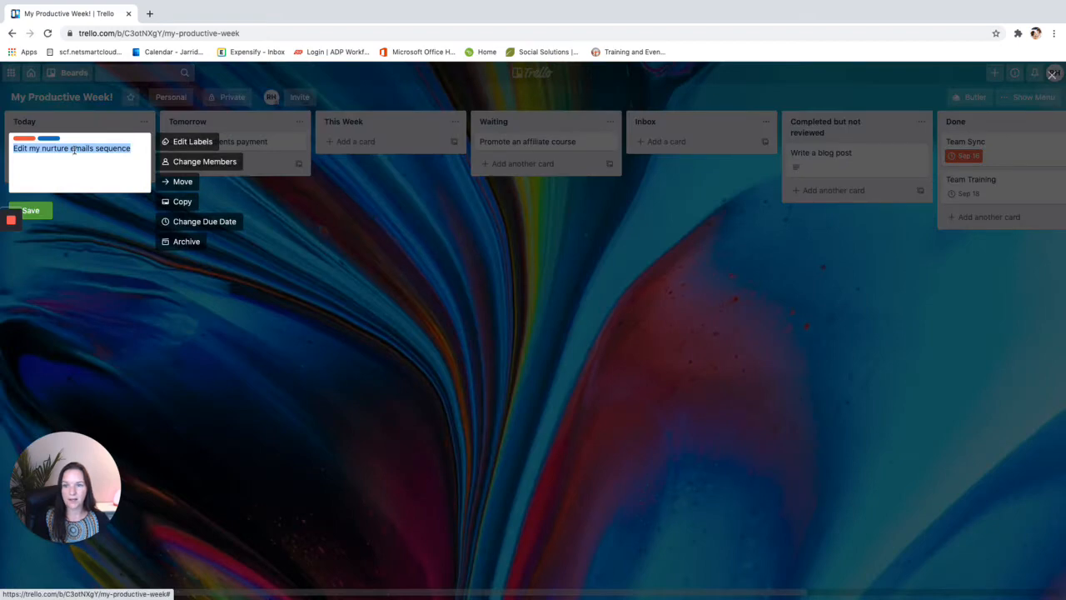
{"action": "left_click", "coordinate": [137, 298]}
{"action": "left_click", "coordinate": [74, 149]}
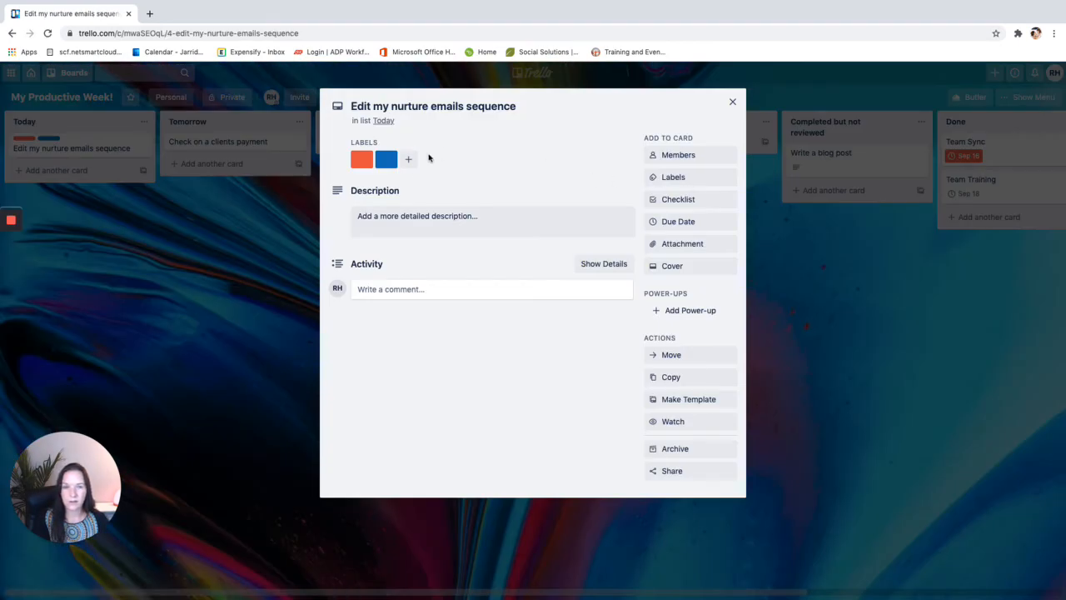
{"action": "left_click", "coordinate": [696, 176]}
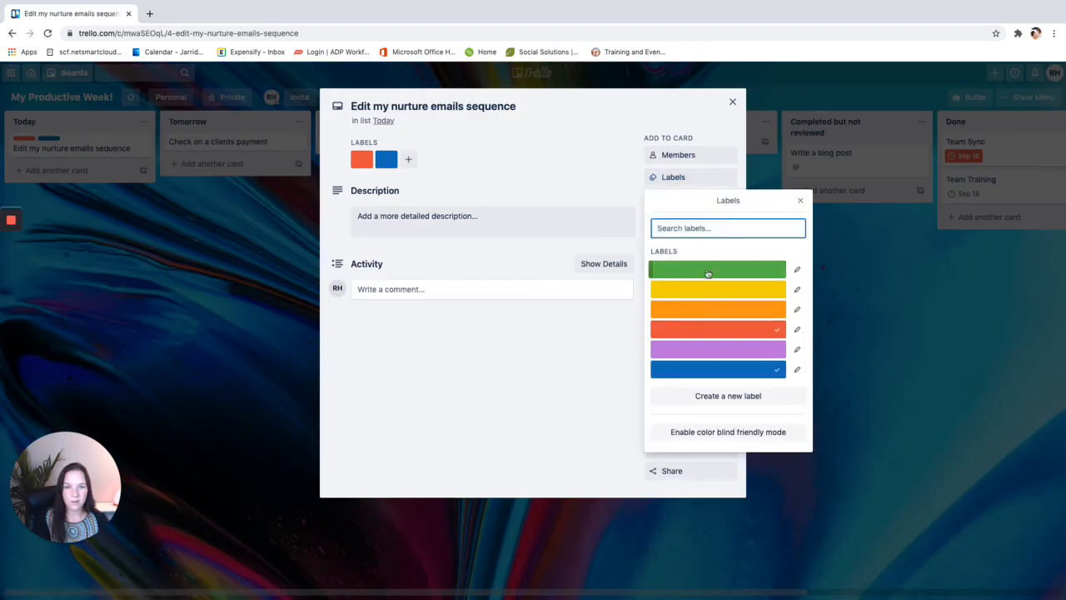
Recolour the green label light blue, name it Marketing, and apply it to the card
{"action": "left_click", "coordinate": [797, 270]}
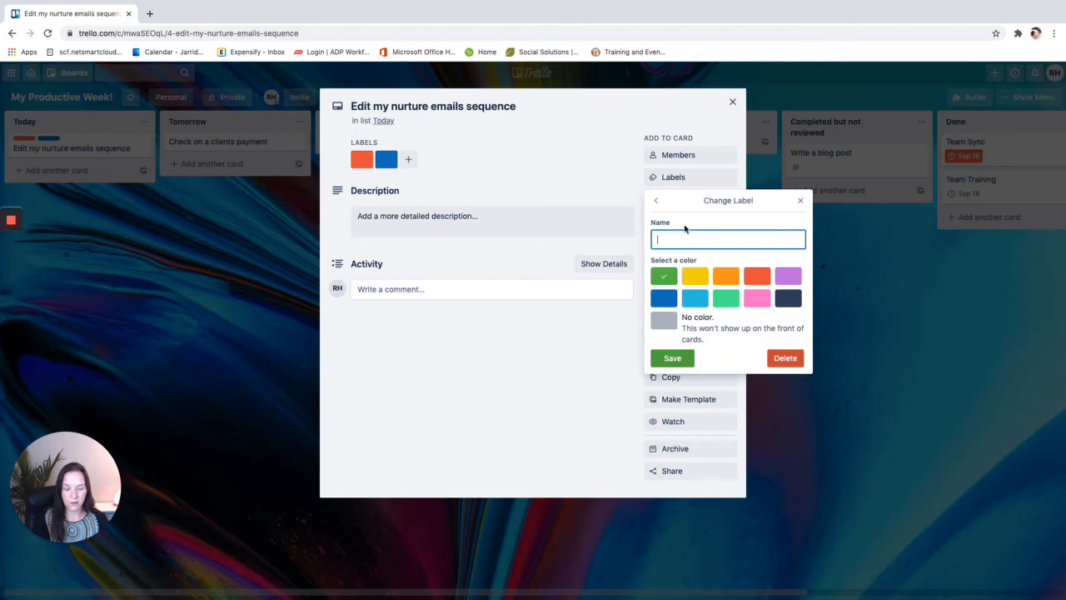
{"action": "left_click", "coordinate": [695, 298]}
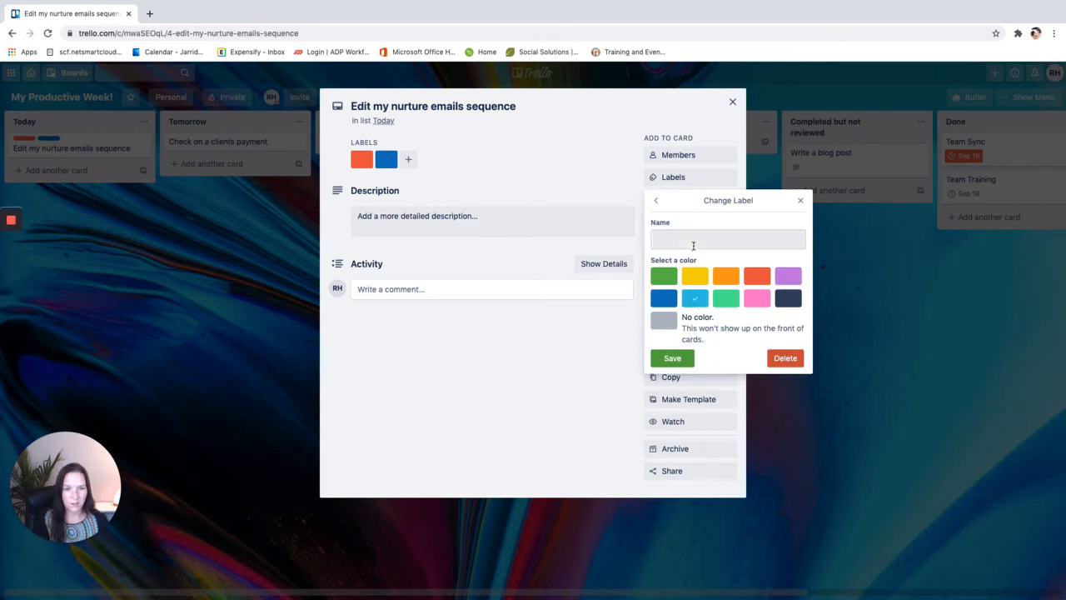
{"action": "left_click", "coordinate": [692, 240]}
{"action": "type", "text": "Marketing"}
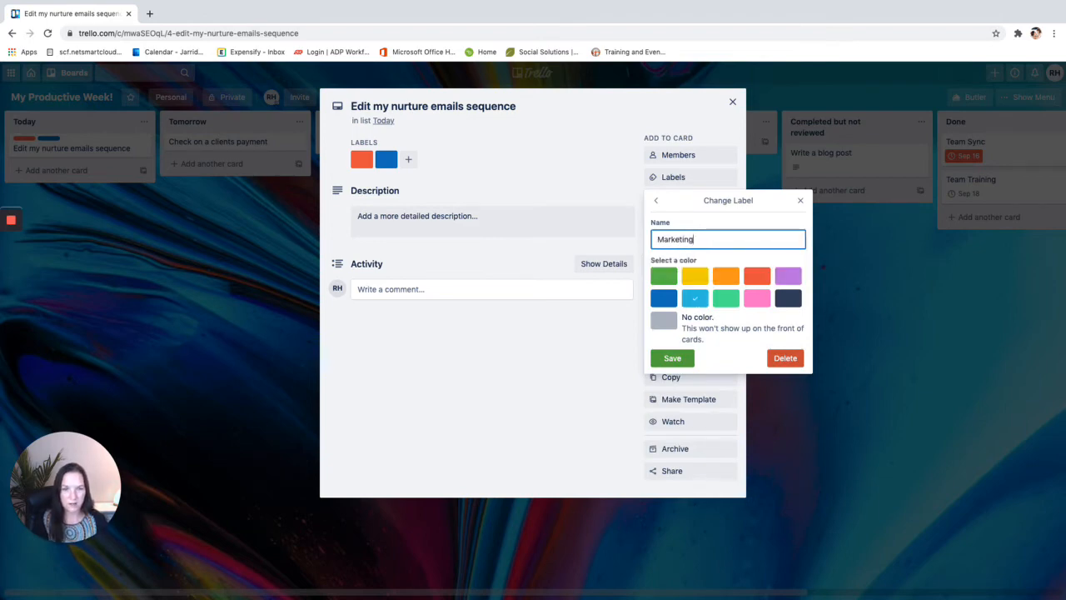
{"action": "left_click", "coordinate": [672, 358]}
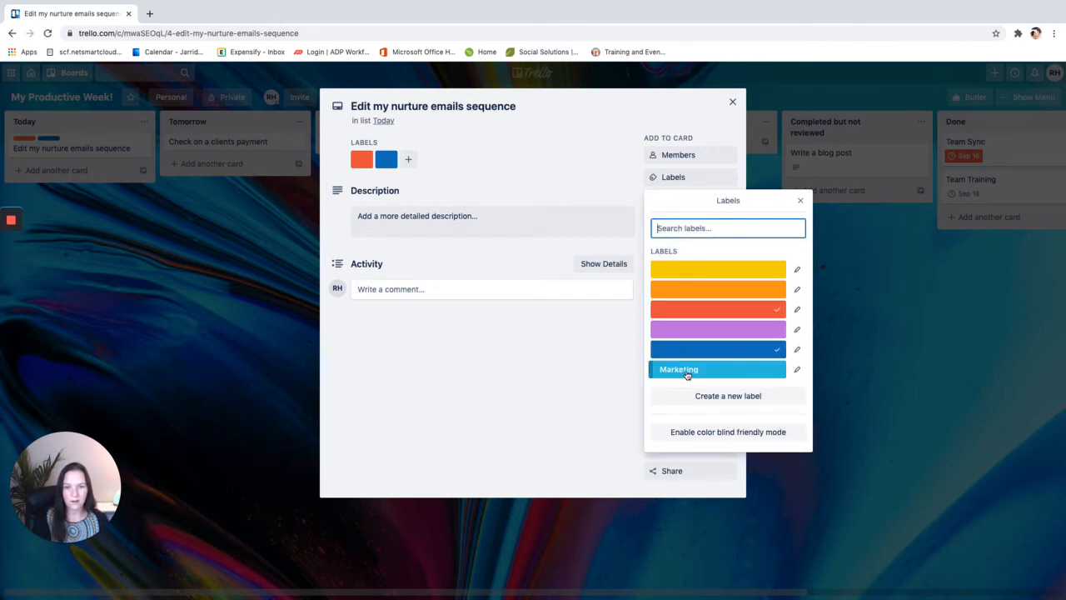
{"action": "left_click", "coordinate": [676, 369]}
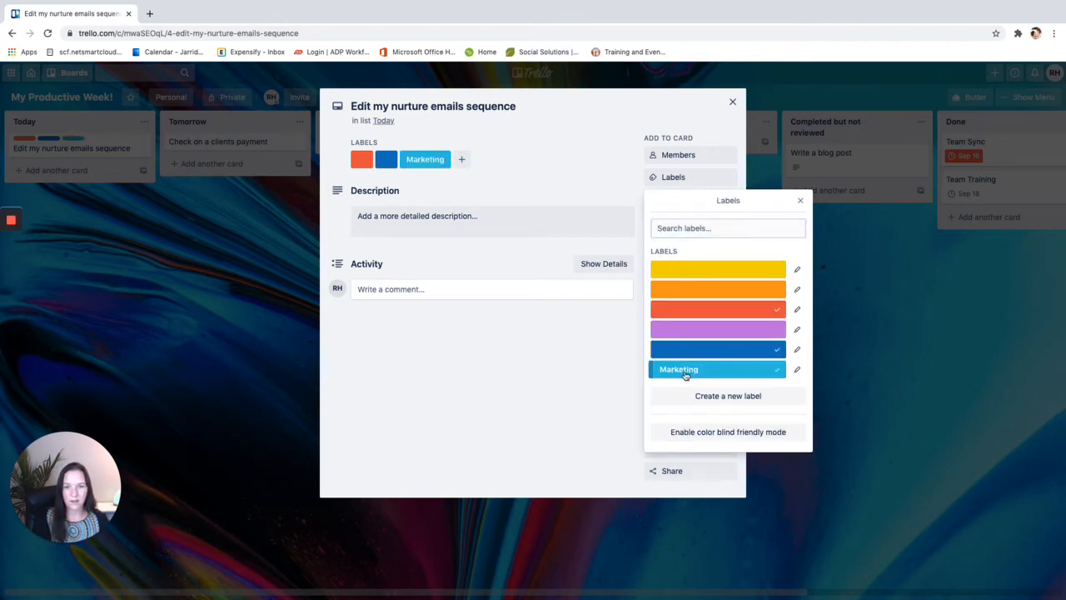
{"action": "left_click", "coordinate": [731, 104]}
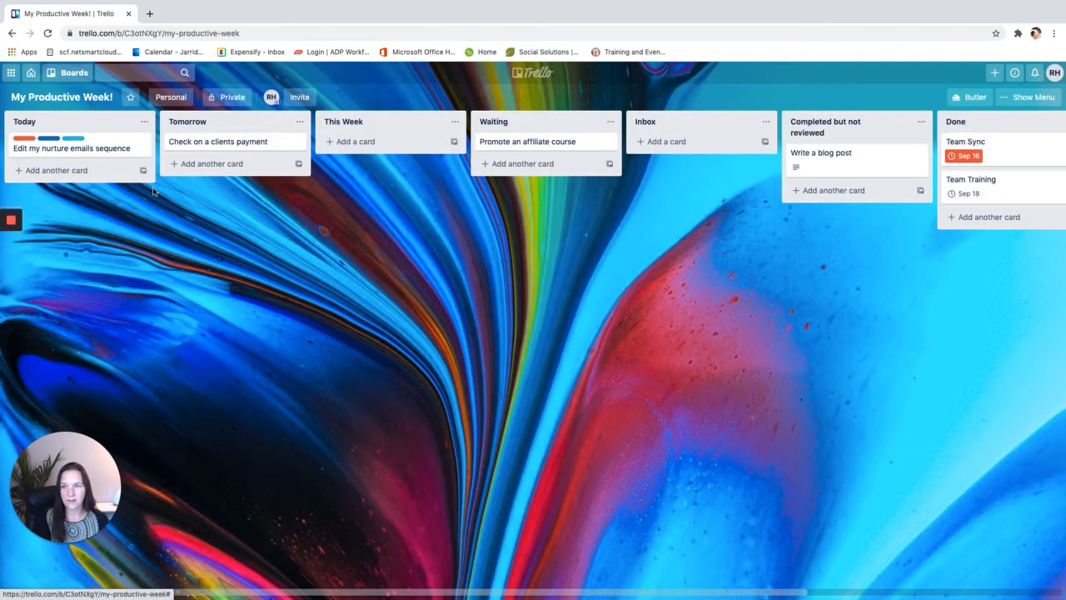
{"action": "left_click", "coordinate": [142, 141]}
{"action": "left_click", "coordinate": [58, 360]}
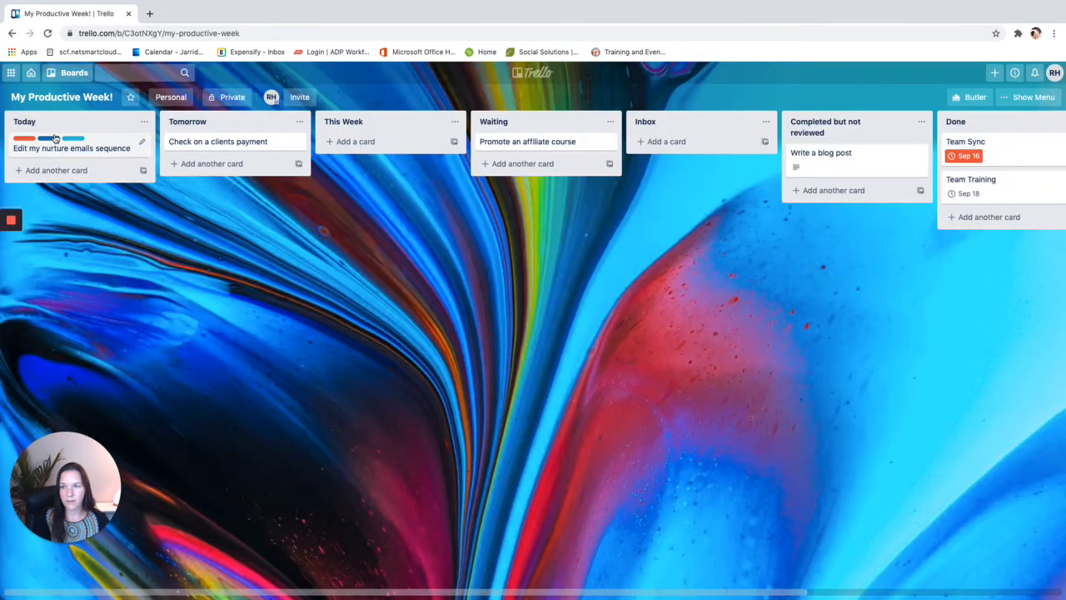
Add an Email Sequence Edits checklist with 'Day 2 email - edit for 2020' and 'Change image in email 5'
{"action": "left_click", "coordinate": [56, 147]}
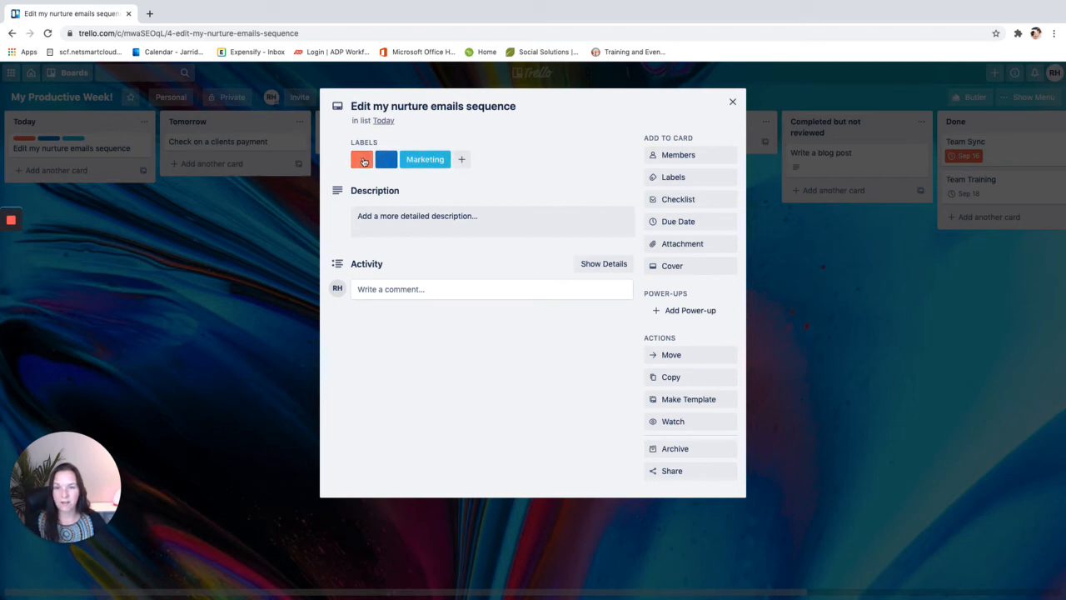
{"action": "left_click", "coordinate": [690, 201]}
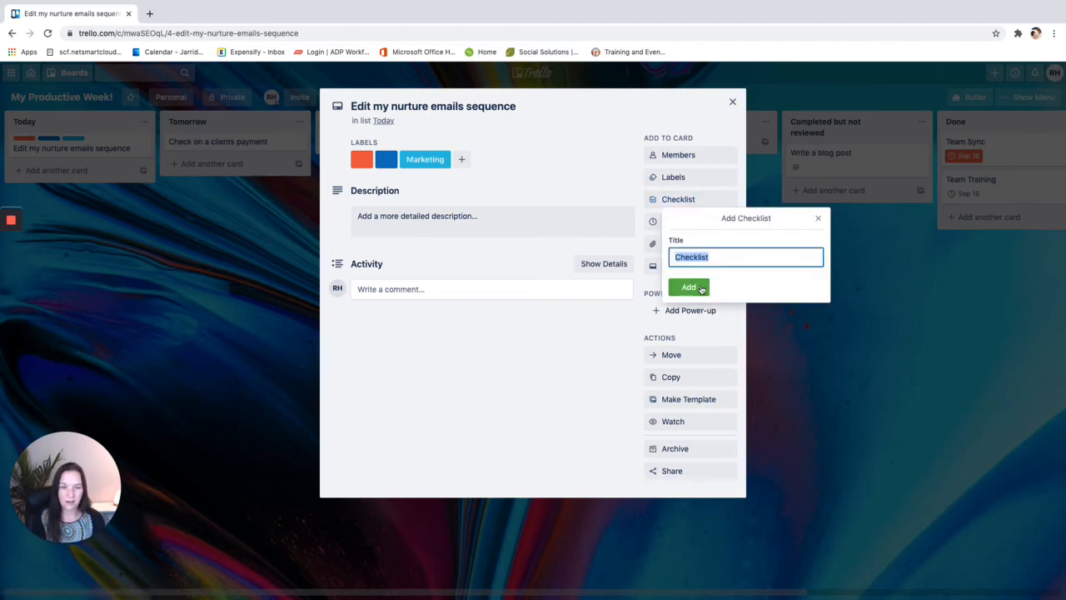
{"action": "type", "text": "Email Seq"}
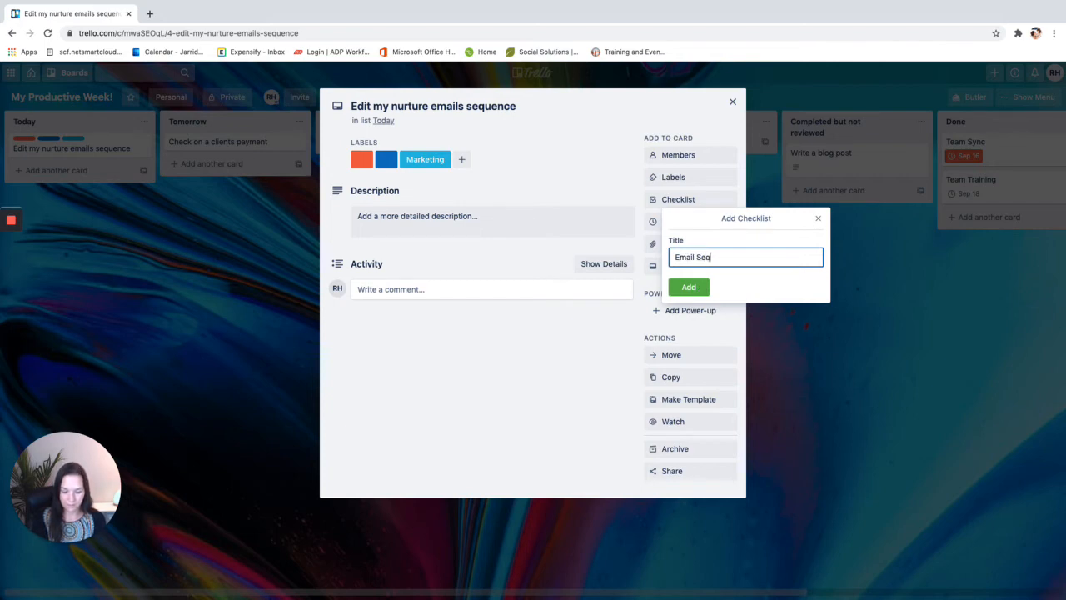
{"action": "type", "text": "uence Edits"}
{"action": "left_click", "coordinate": [702, 284]}
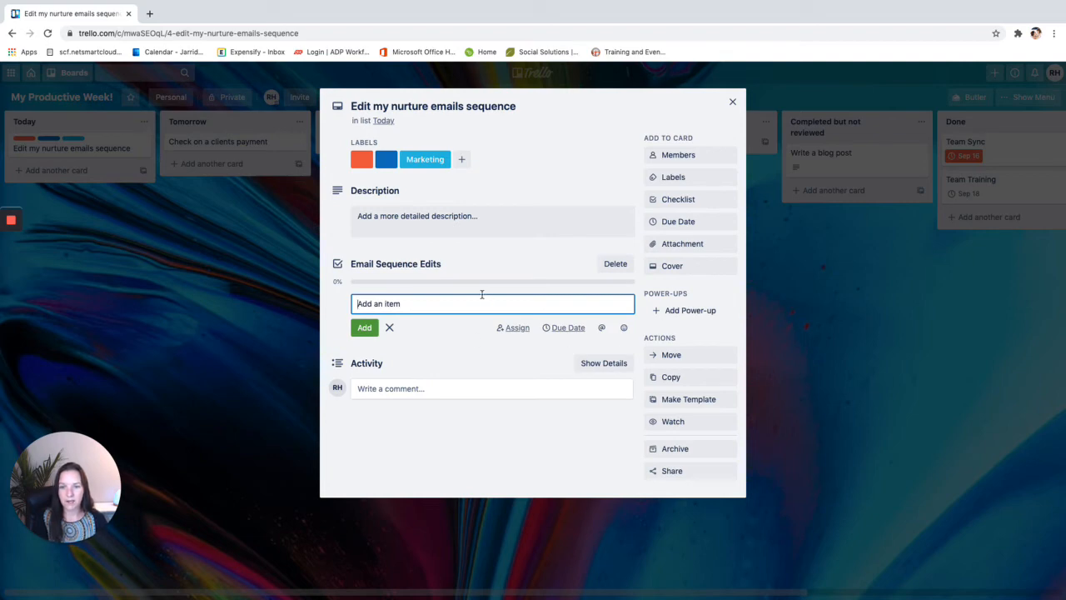
{"action": "type", "text": "Day 2 email - edit for"}
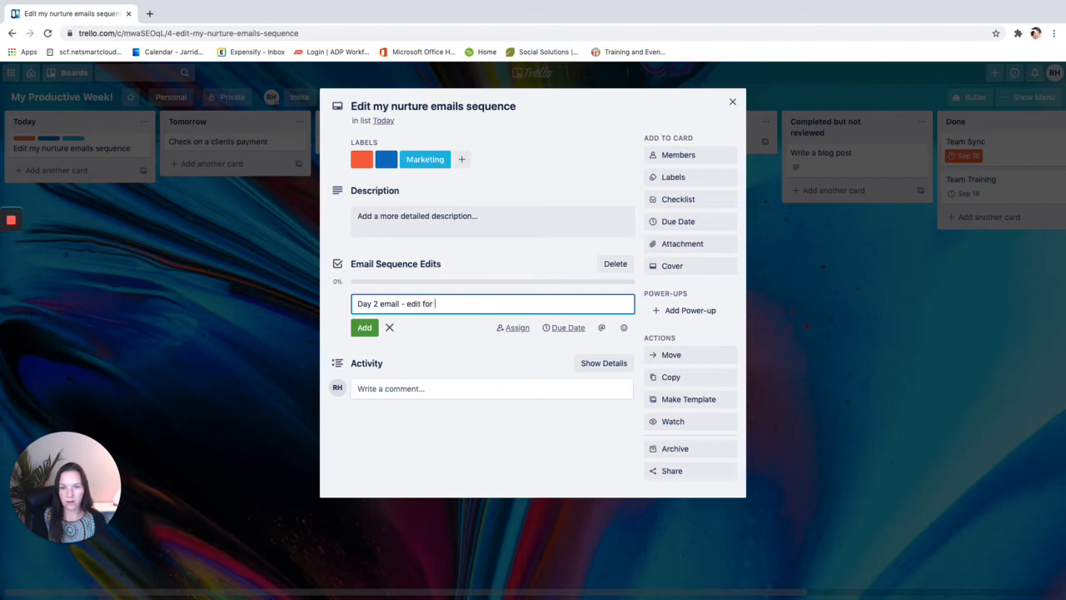
{"action": "type", "text": " 2020"}
{"action": "key", "text": "Return"}
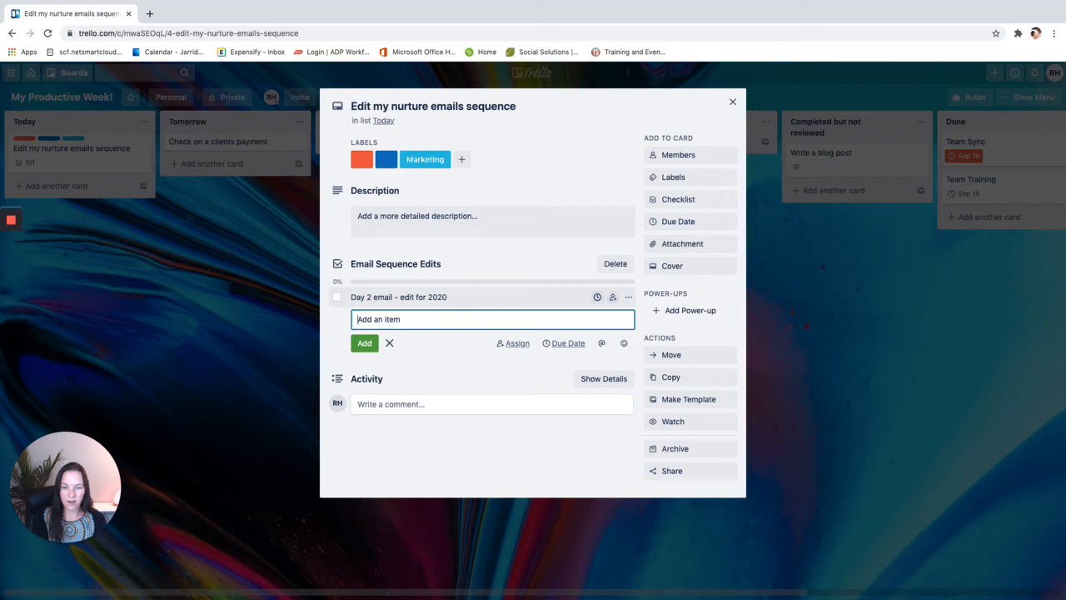
{"action": "type", "text": "Change"}
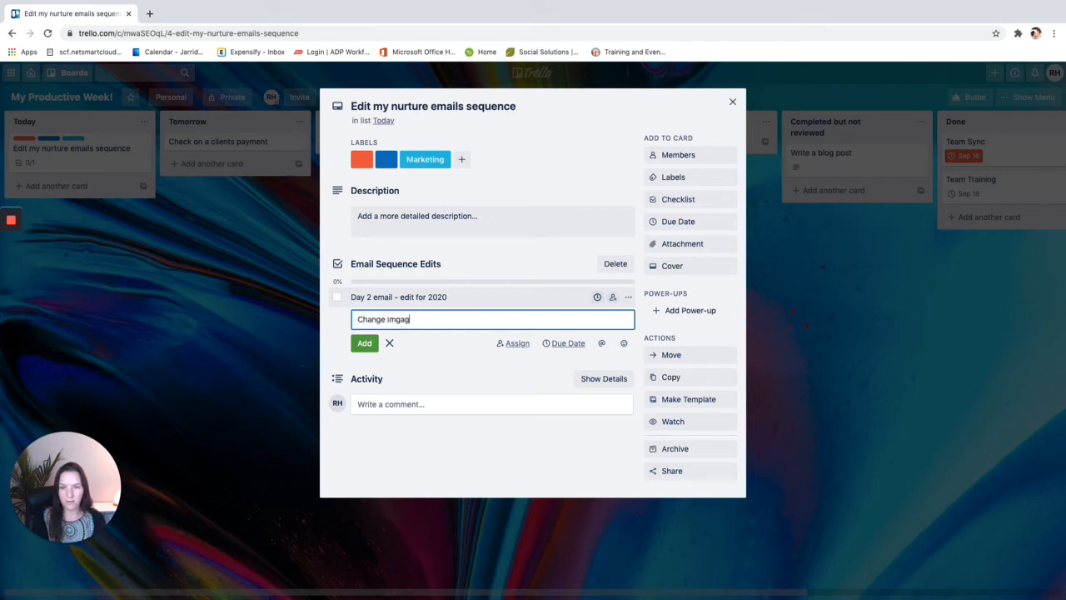
{"action": "type", "text": " image in email 5"}
{"action": "key", "text": "Return"}
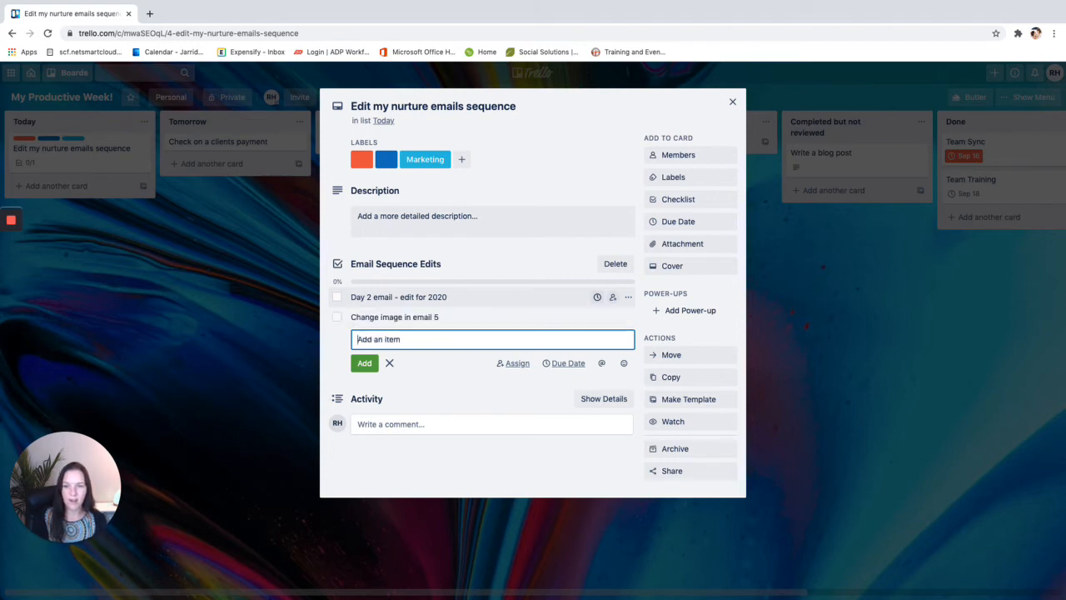
Try a due date and assignee on the Day 2 item, dismissing the upgrade offers
{"action": "left_click", "coordinate": [597, 298]}
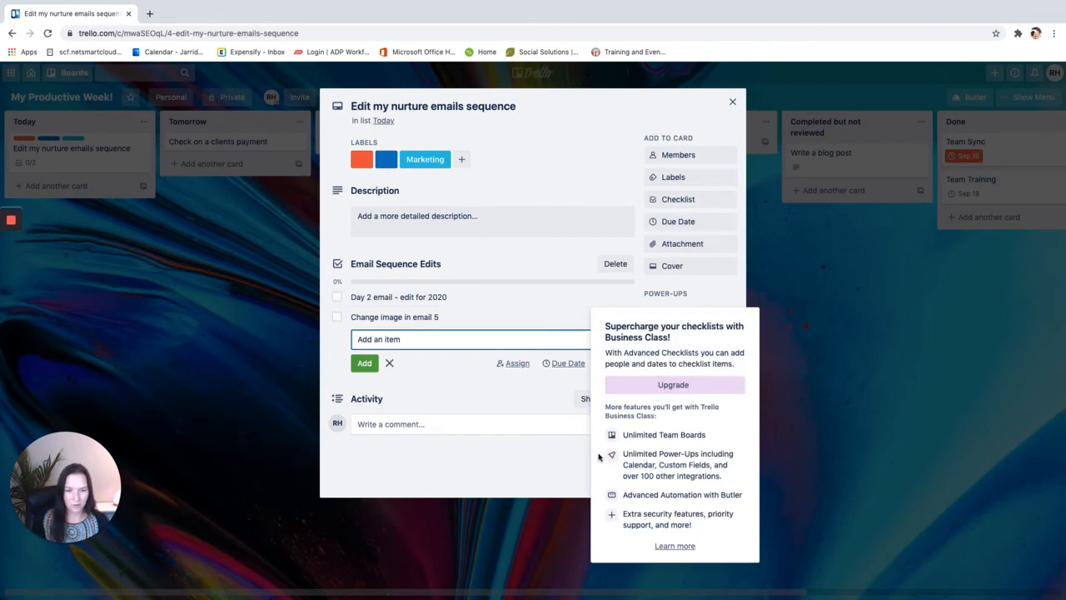
{"action": "left_click", "coordinate": [552, 458]}
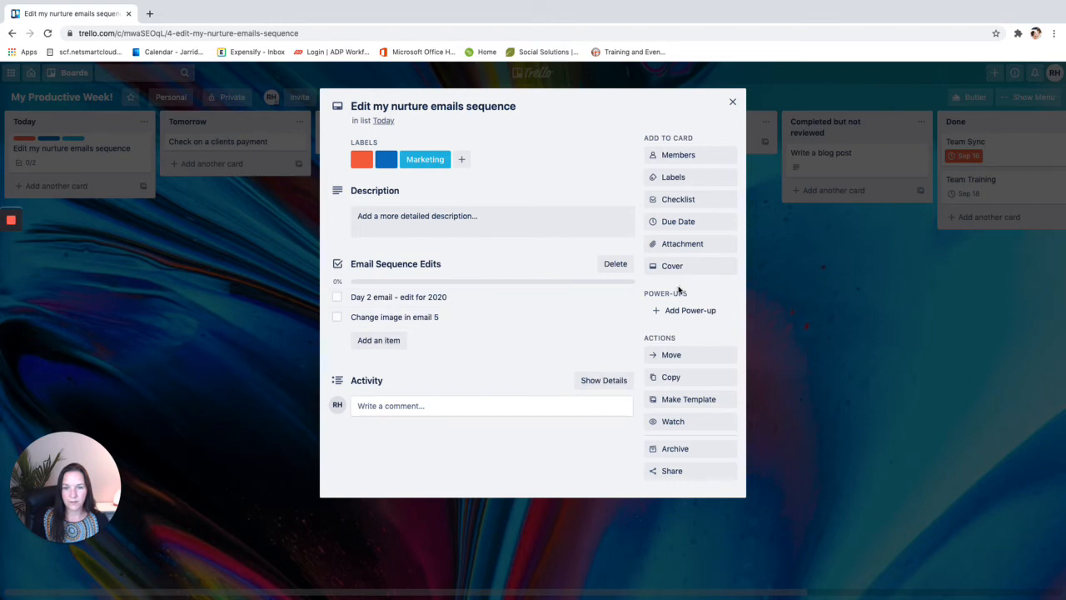
{"action": "left_click", "coordinate": [613, 301]}
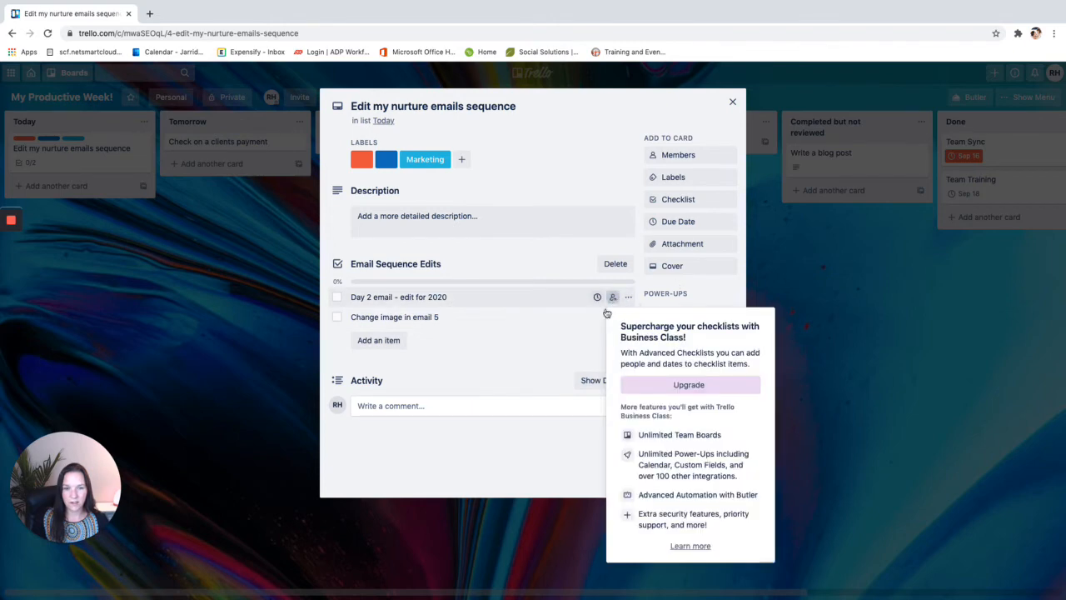
{"action": "left_click", "coordinate": [548, 431]}
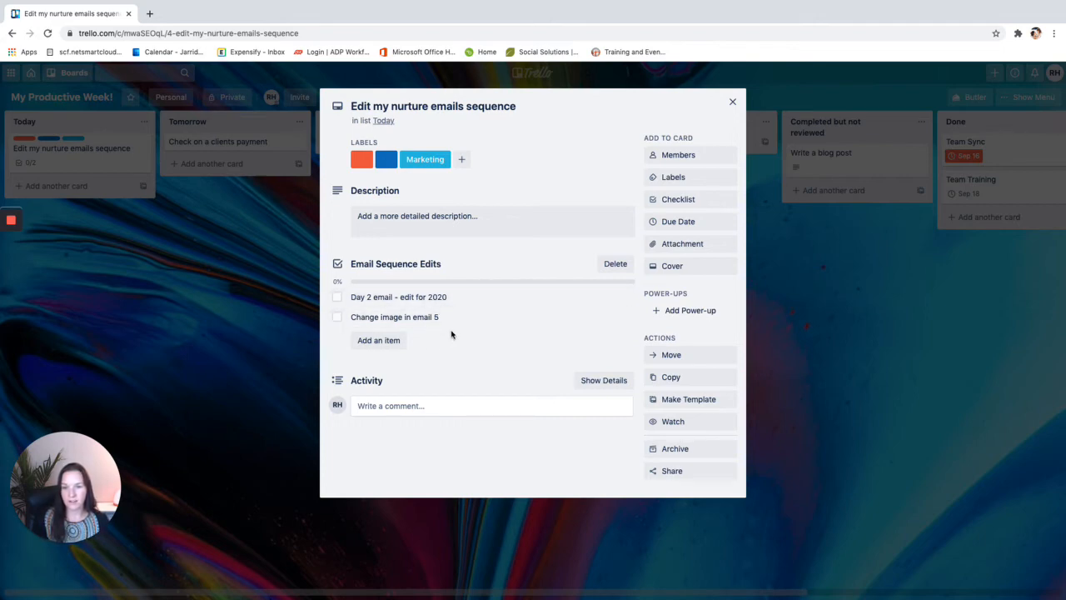
{"action": "left_click", "coordinate": [383, 300]}
{"action": "left_click", "coordinate": [500, 402]}
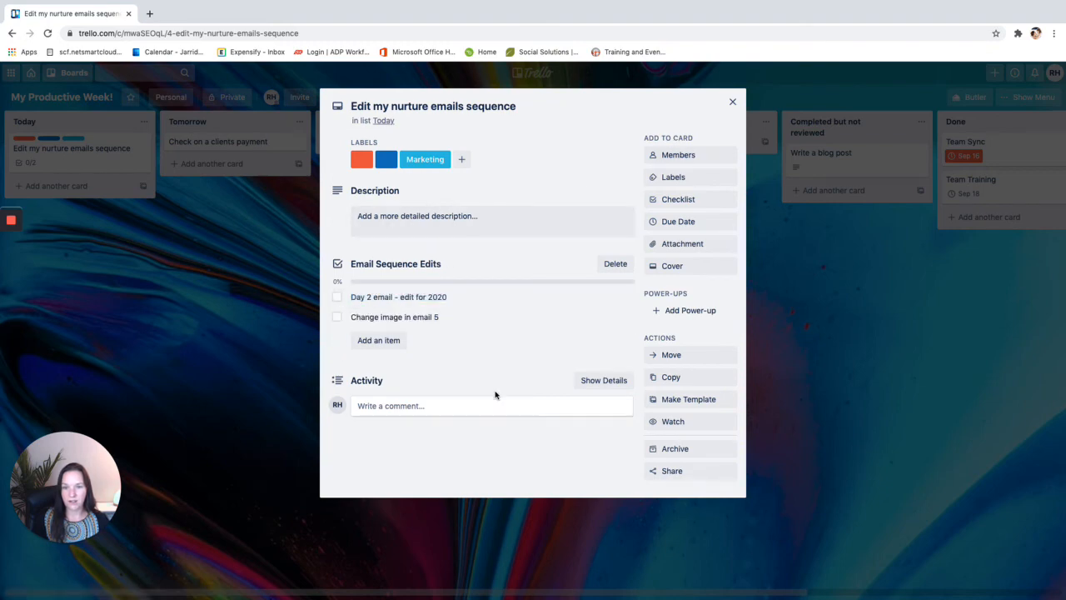
Post the comment 'What image did you want for email 5?' on the nurture emails card
{"action": "left_click", "coordinate": [429, 412]}
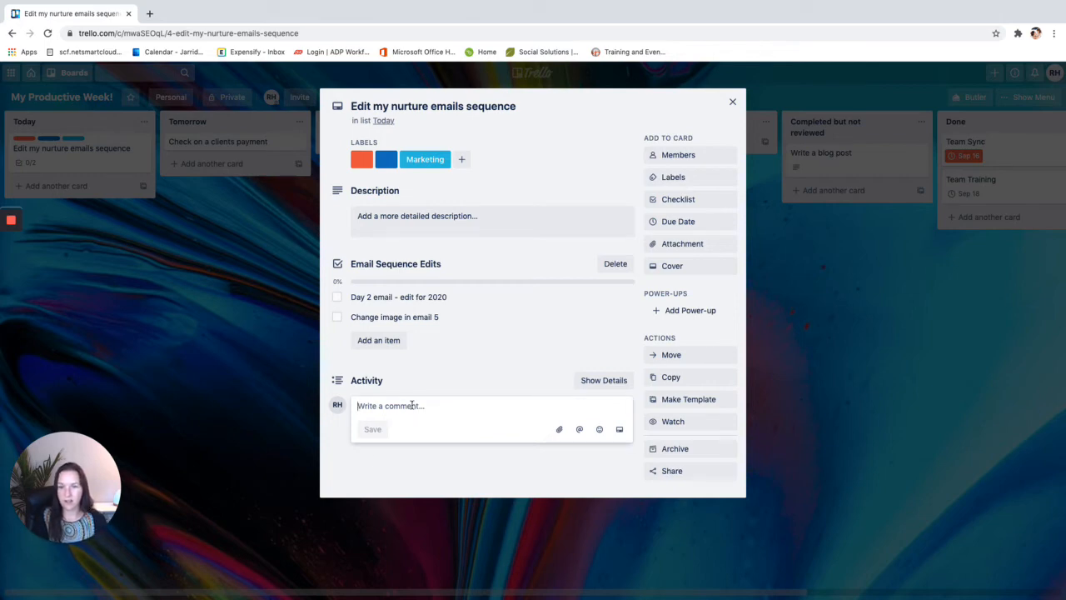
{"action": "type", "text": "What image "}
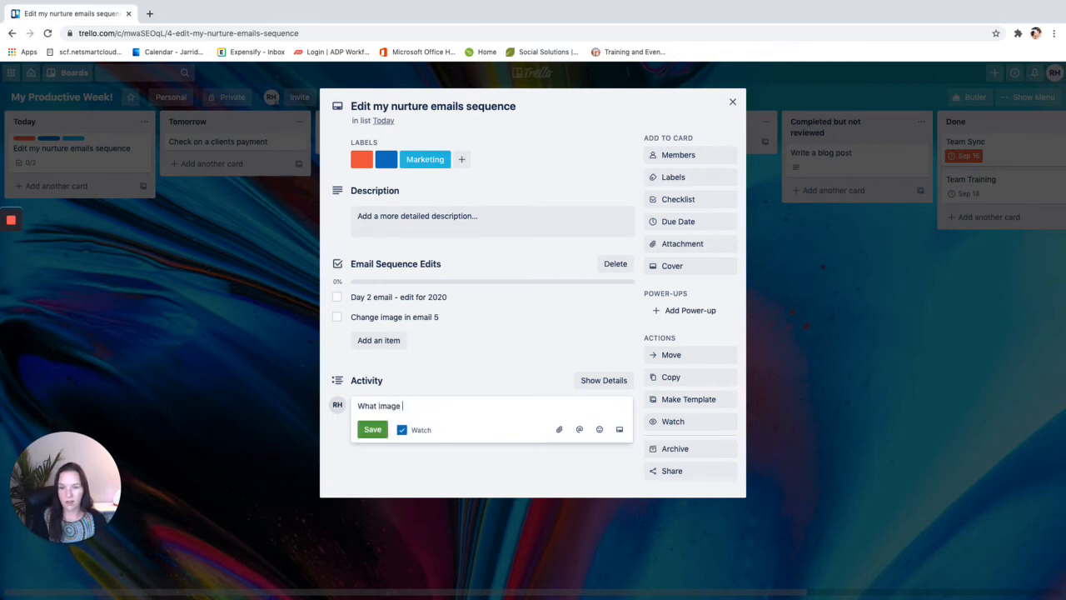
{"action": "type", "text": "did you want for email 5?"}
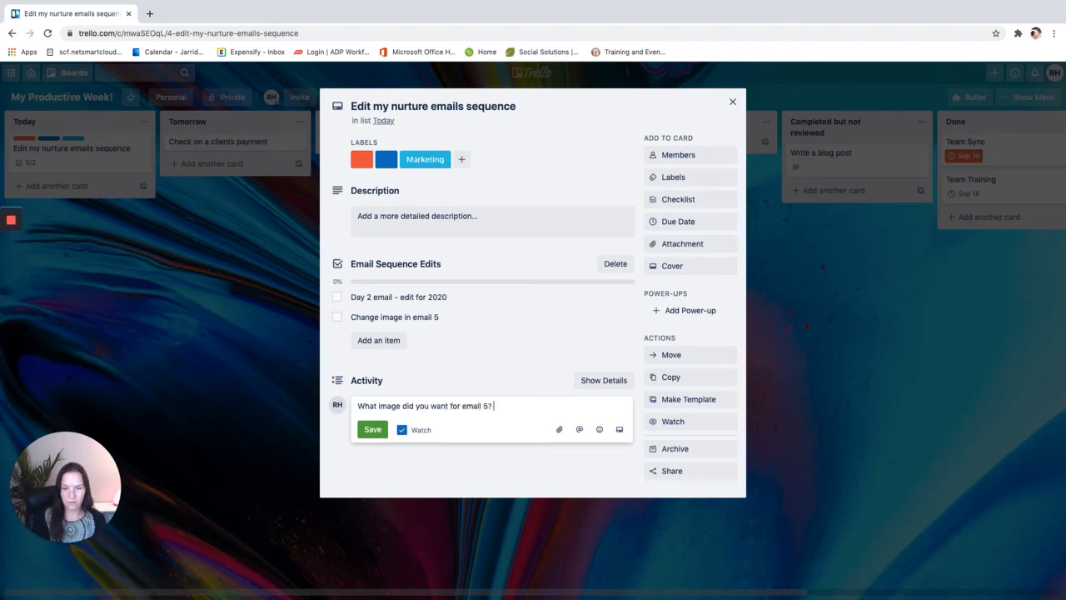
{"action": "left_click", "coordinate": [372, 429]}
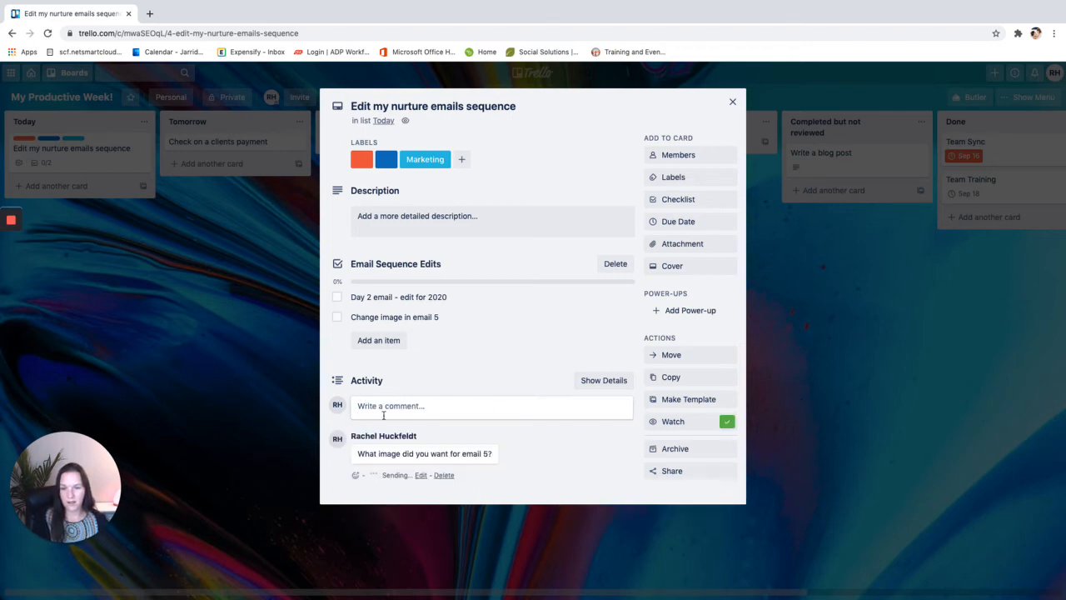
{"action": "left_click", "coordinate": [697, 248]}
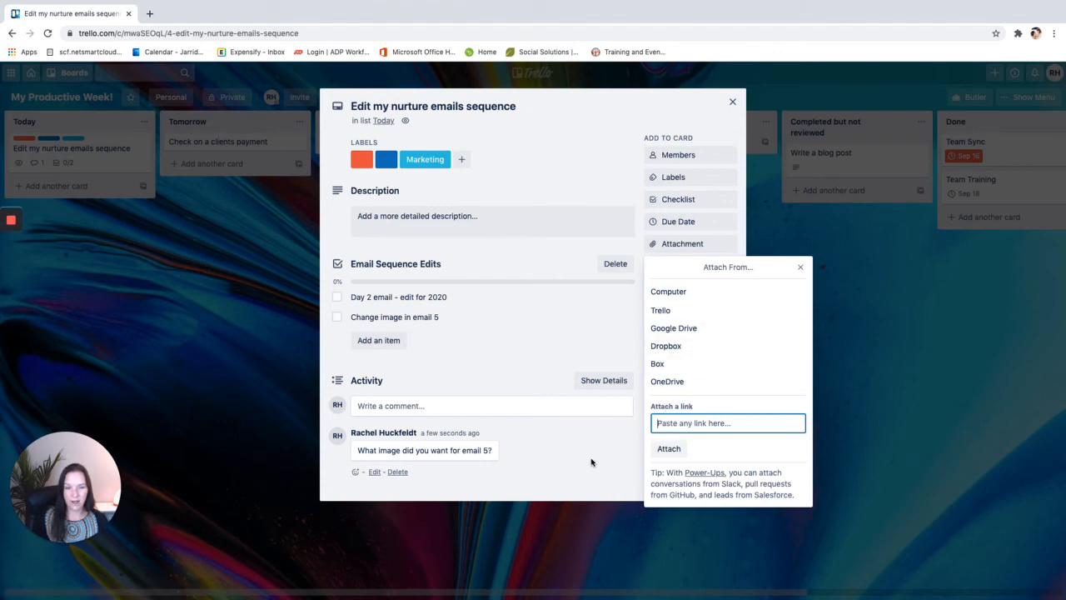
Keep the title unchanged and make Edit my nurture emails sequence a template card
{"action": "left_click", "coordinate": [800, 267]}
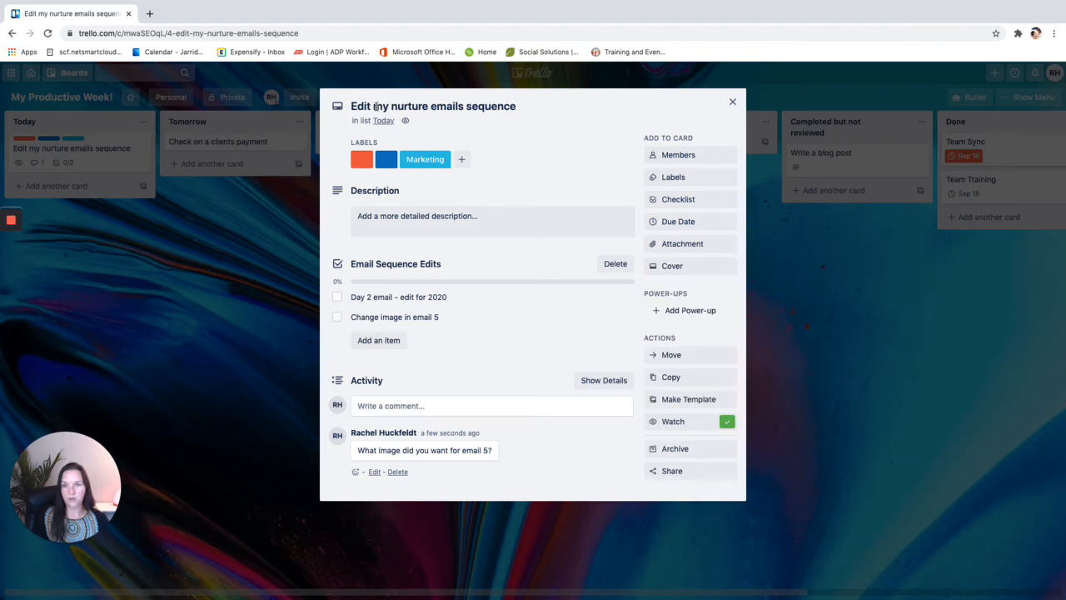
{"action": "left_click_drag", "start_coordinate": [436, 106], "coordinate": [527, 105]}
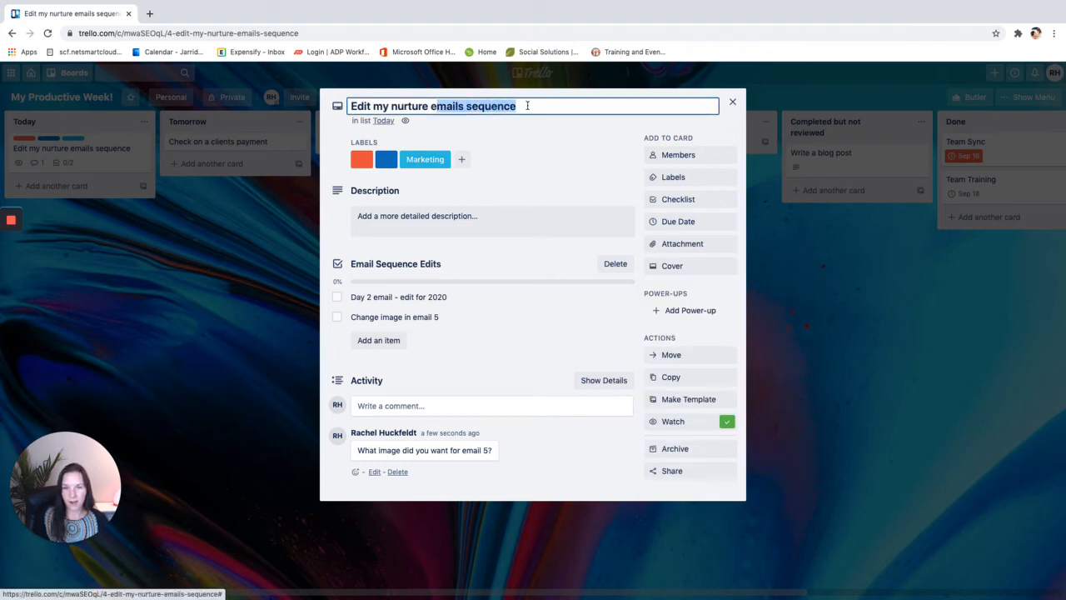
{"action": "left_click", "coordinate": [527, 106]}
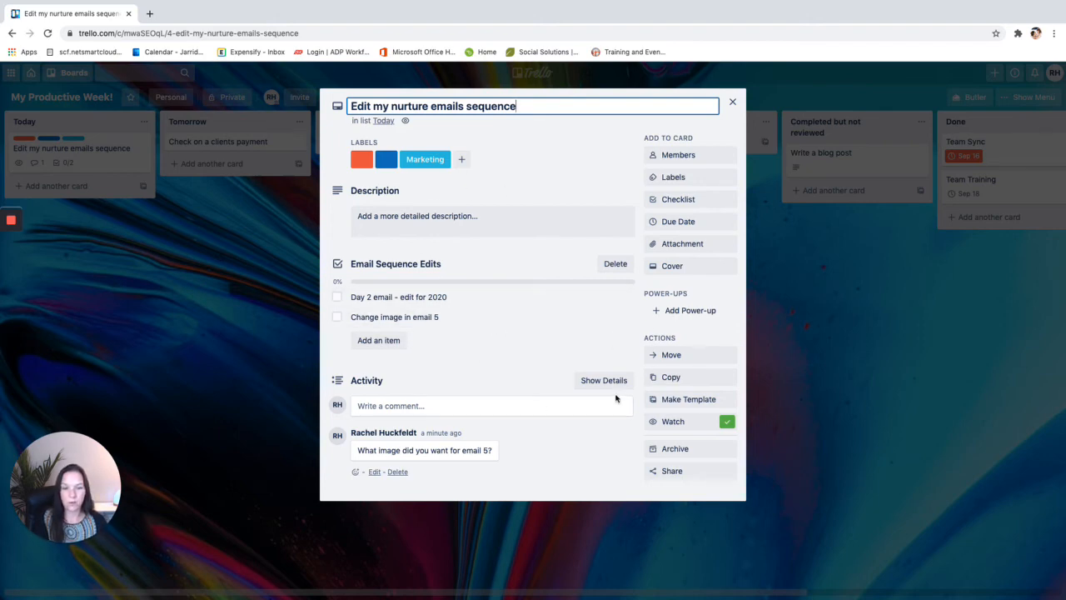
{"action": "left_click", "coordinate": [676, 400]}
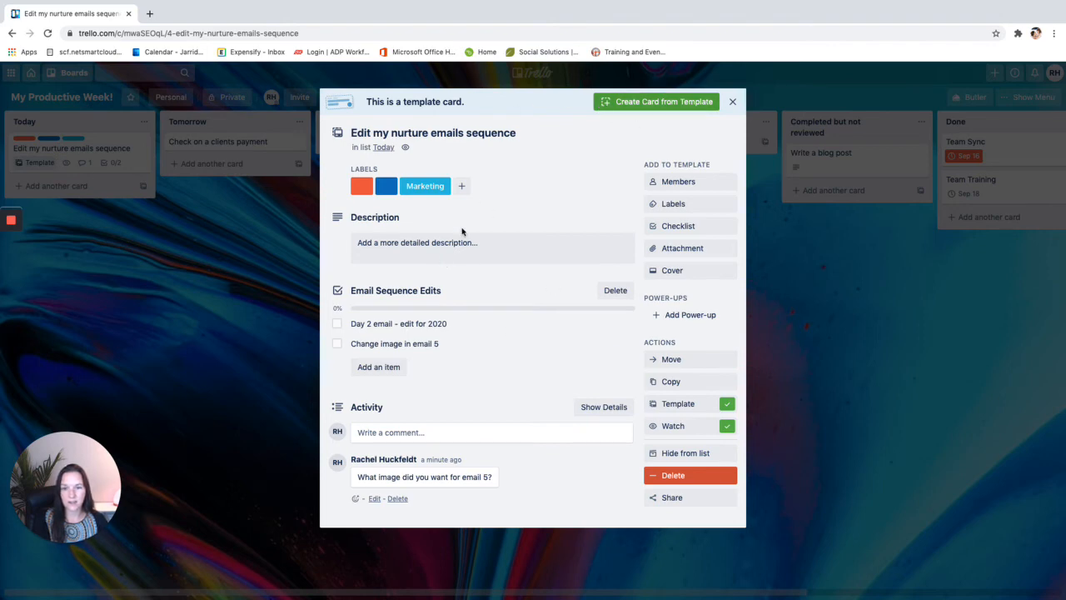
Create a card from the template with its prefilled title in the Inbox list, then close it
{"action": "left_click", "coordinate": [670, 103]}
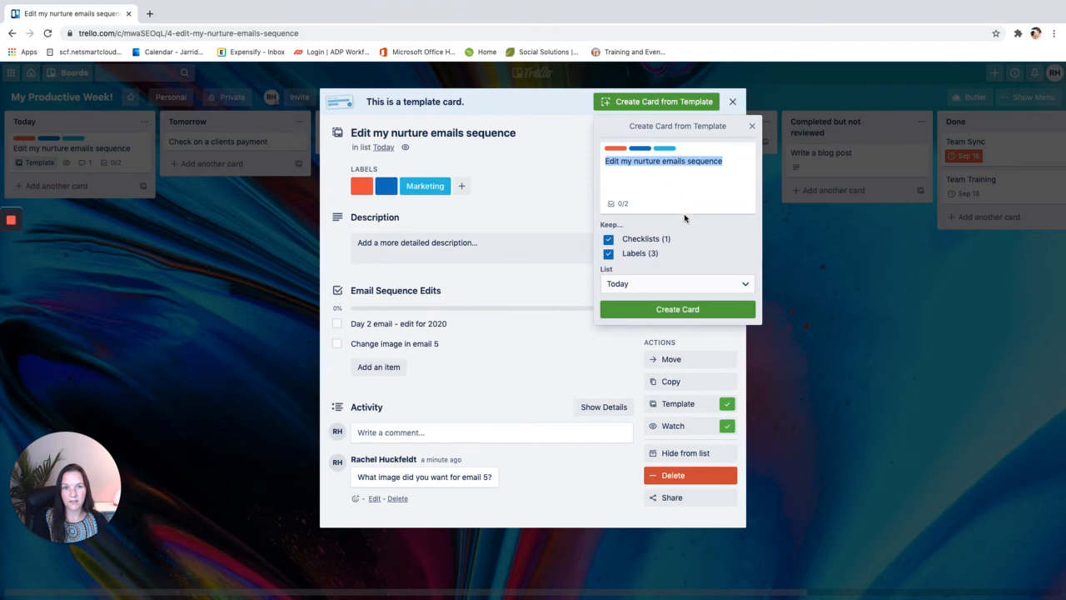
{"action": "left_click", "coordinate": [662, 179]}
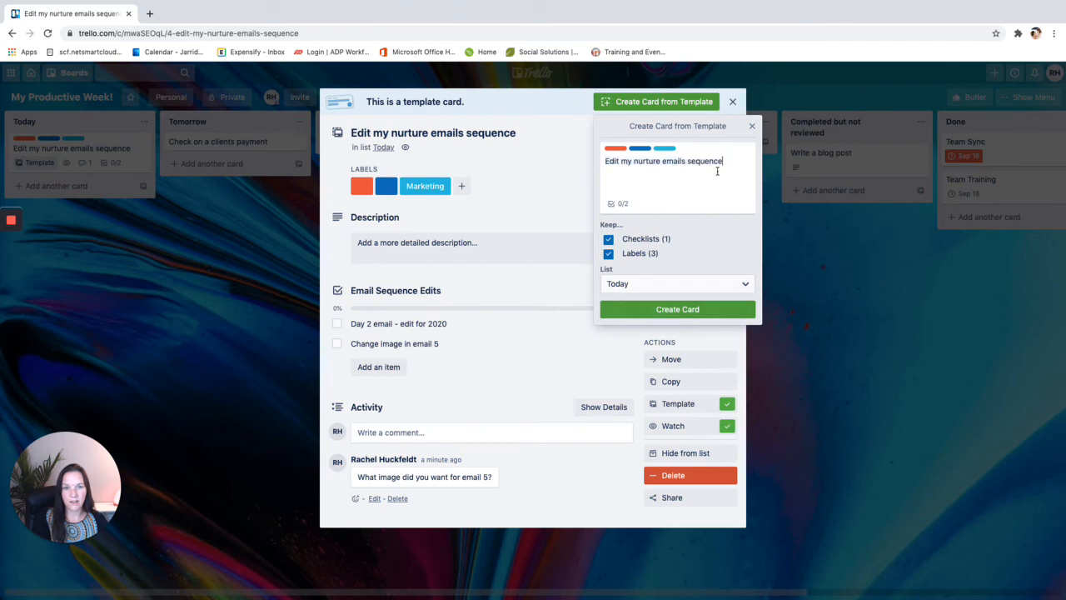
{"action": "left_click", "coordinate": [635, 283]}
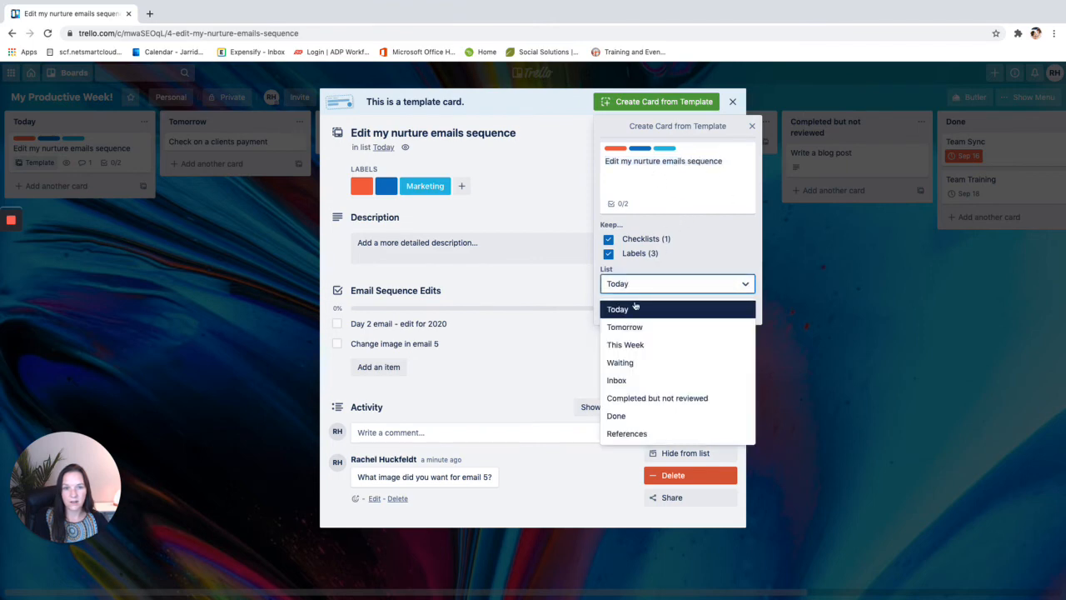
{"action": "left_click", "coordinate": [629, 382]}
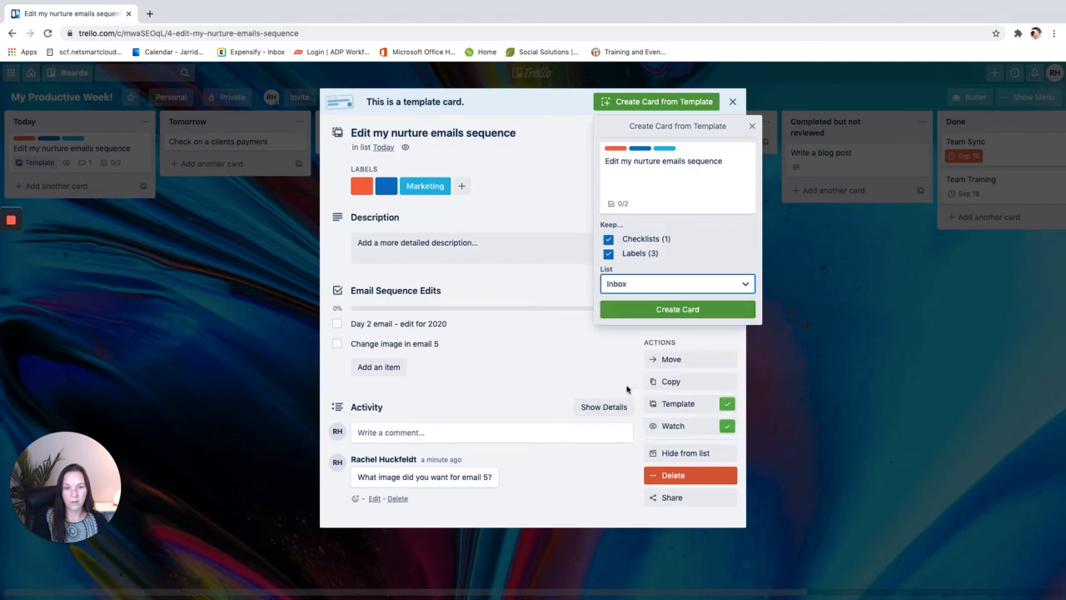
{"action": "left_click", "coordinate": [634, 310]}
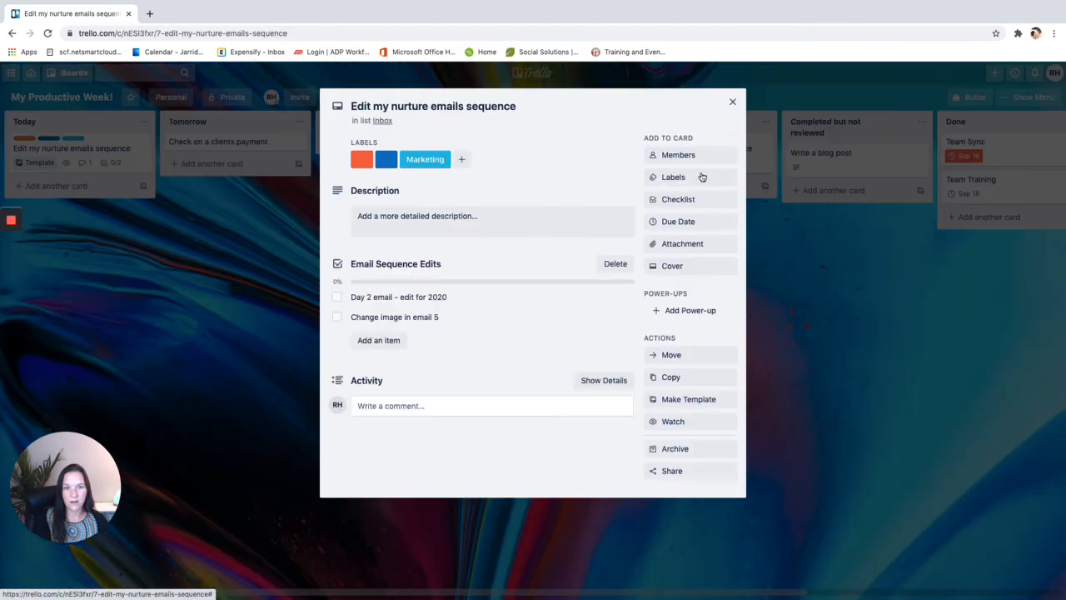
{"action": "left_click", "coordinate": [732, 102]}
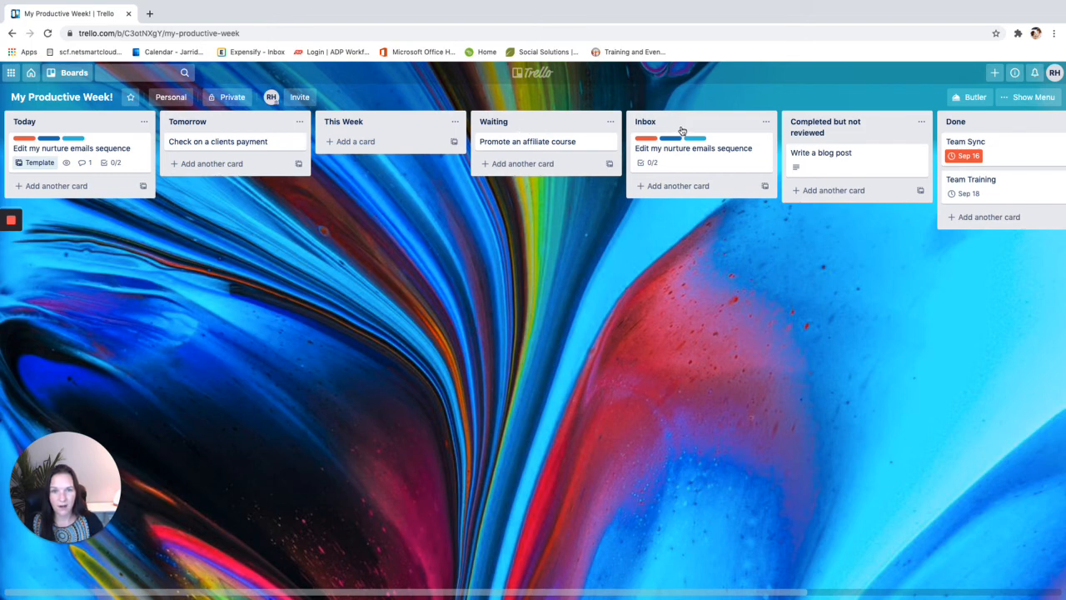
Scroll right to References and drag Write a blog post into the Done list
{"action": "left_click_drag", "start_coordinate": [558, 596], "coordinate": [750, 585]}
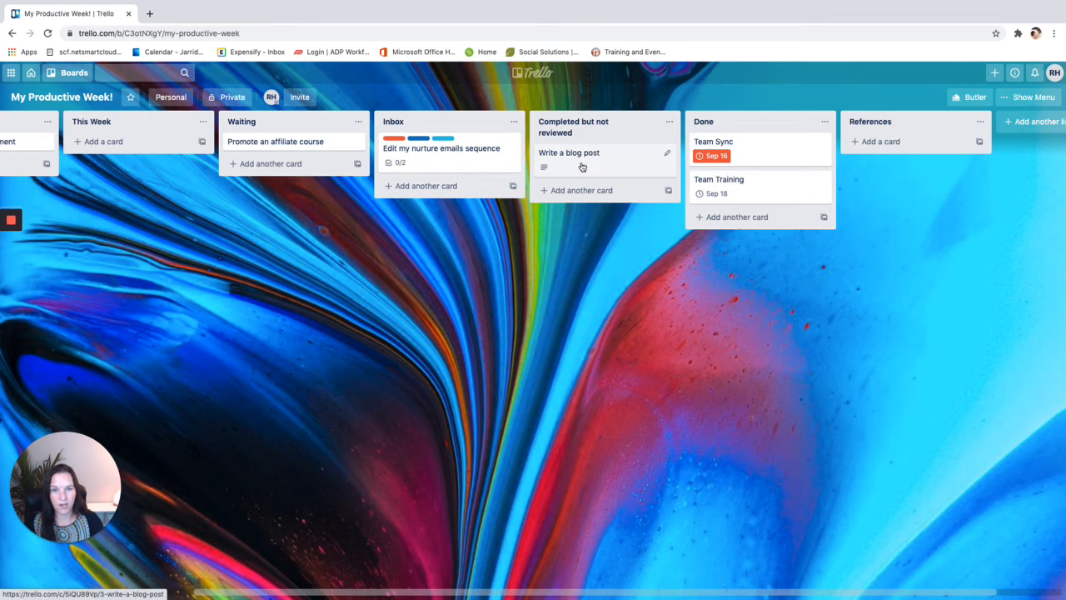
{"action": "left_click_drag", "start_coordinate": [578, 172], "coordinate": [728, 178]}
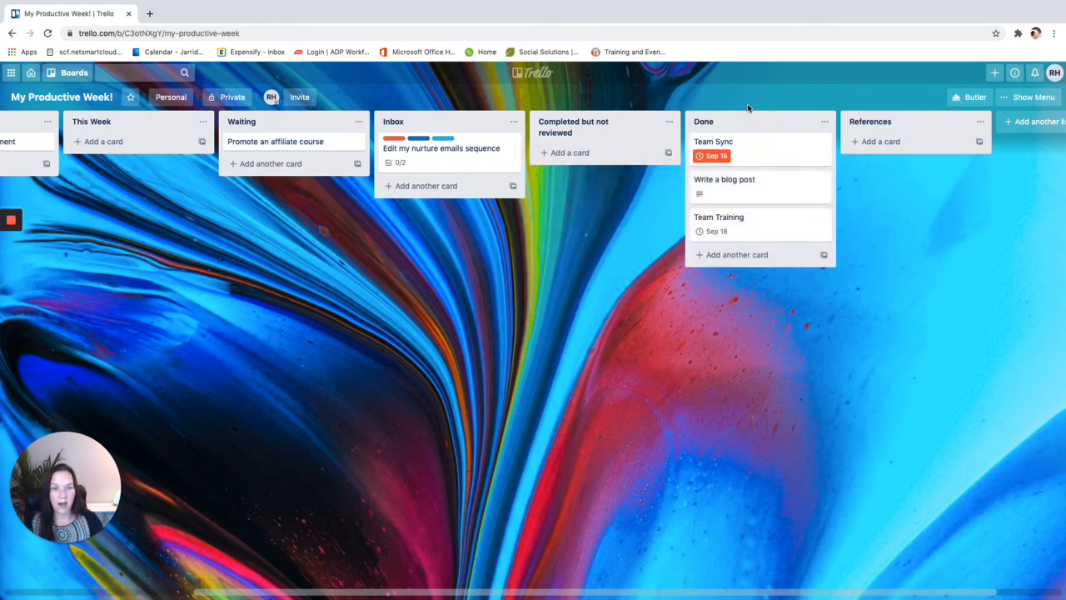
Open and close Team Sync's quick edit and the Done list's actions without changes
{"action": "left_click", "coordinate": [824, 145]}
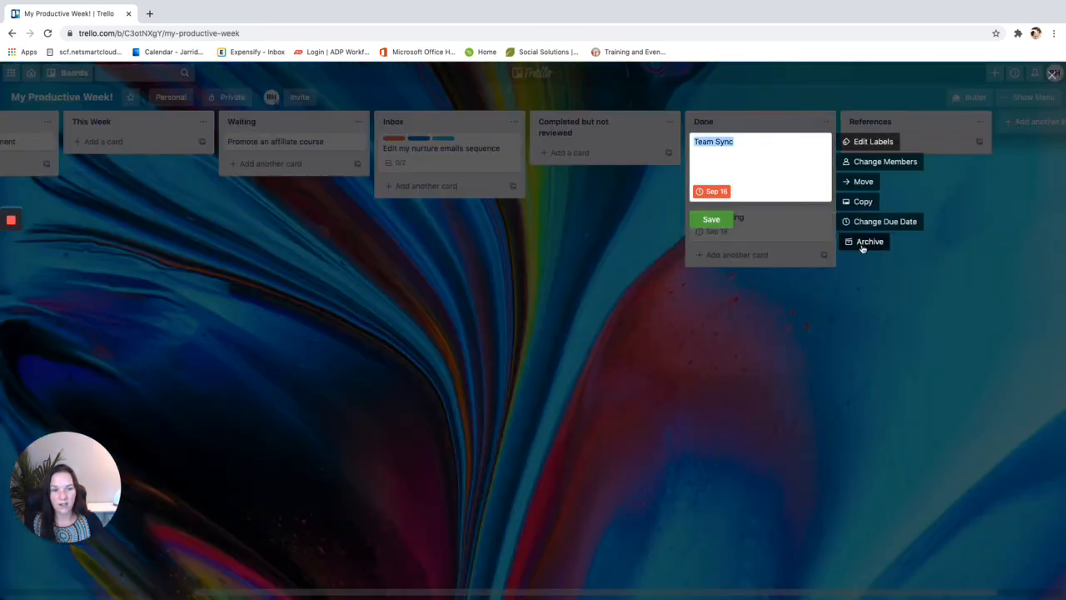
{"action": "left_click", "coordinate": [735, 401]}
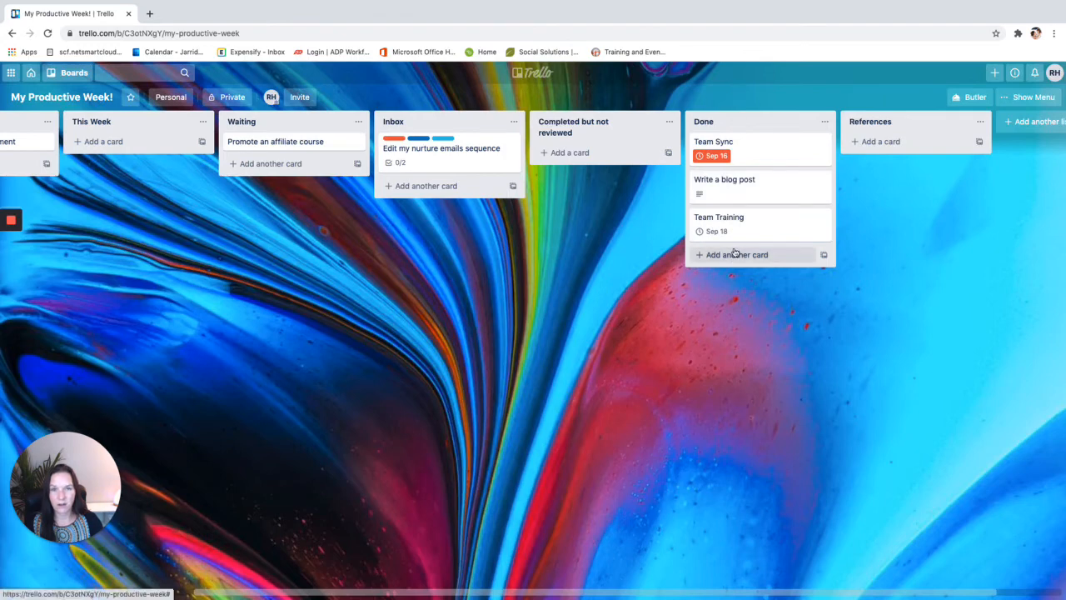
{"action": "left_click", "coordinate": [826, 123]}
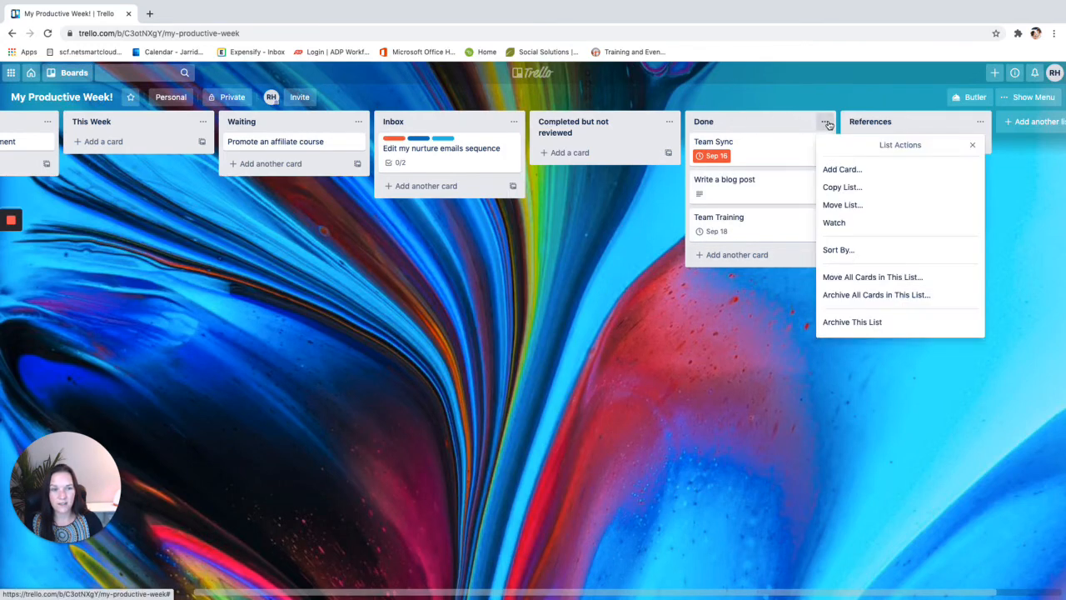
{"action": "left_click", "coordinate": [774, 342]}
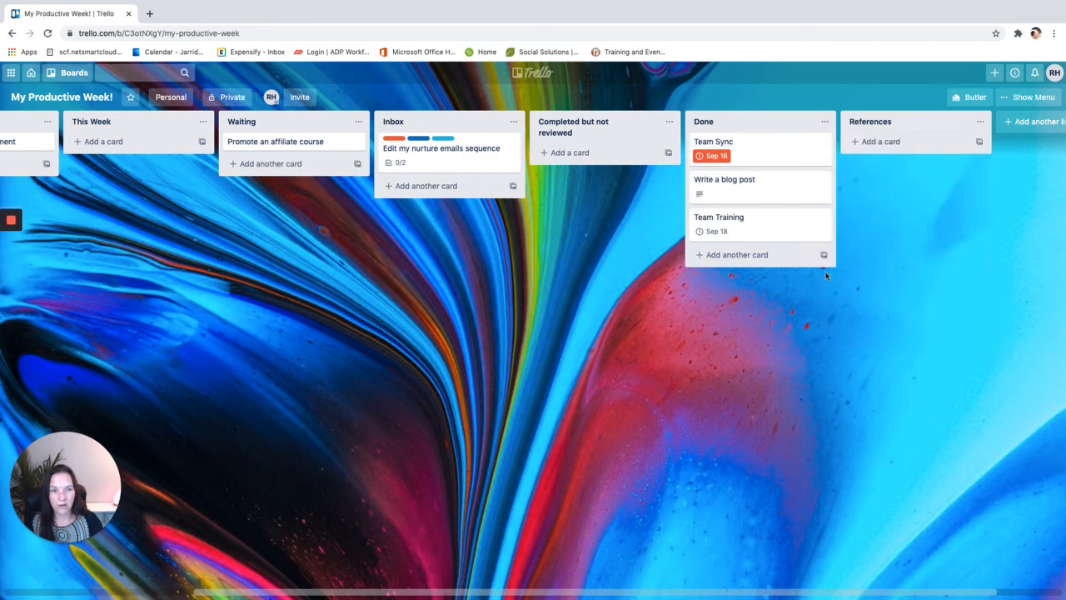
Start a new card in References, cancel it, and scroll the board sideways
{"action": "left_click", "coordinate": [876, 143]}
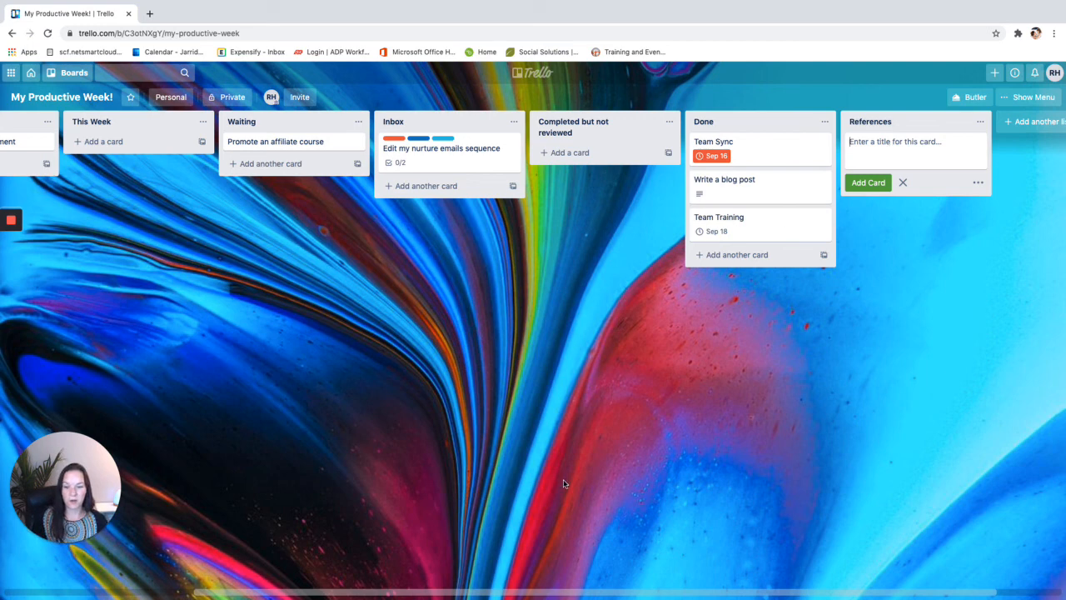
{"action": "left_click", "coordinate": [234, 565]}
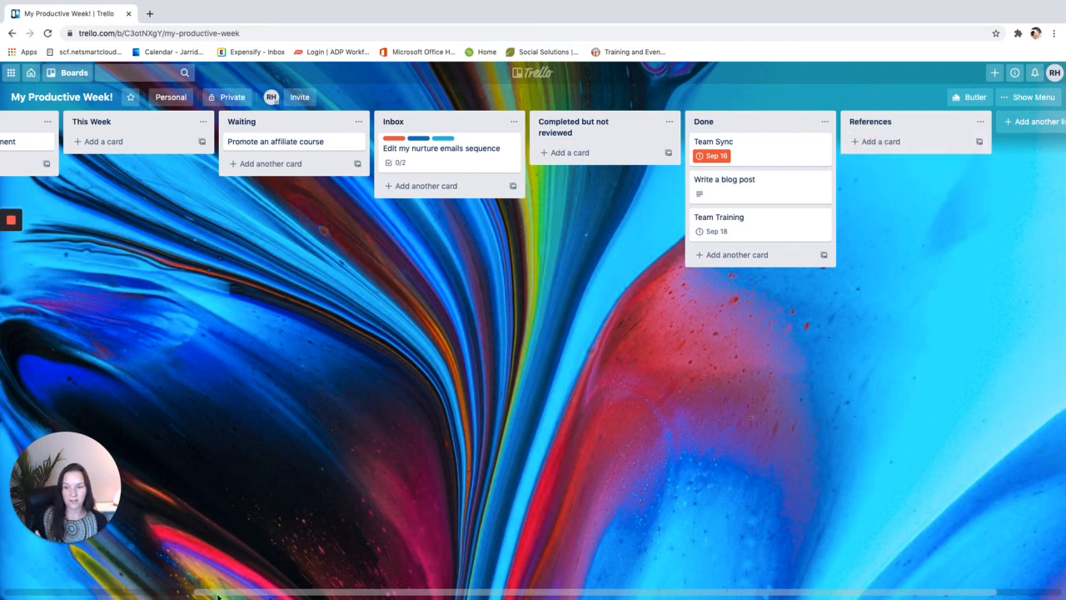
{"action": "left_click_drag", "start_coordinate": [218, 596], "coordinate": [48, 546]}
{"action": "left_click_drag", "start_coordinate": [278, 596], "coordinate": [637, 588]}
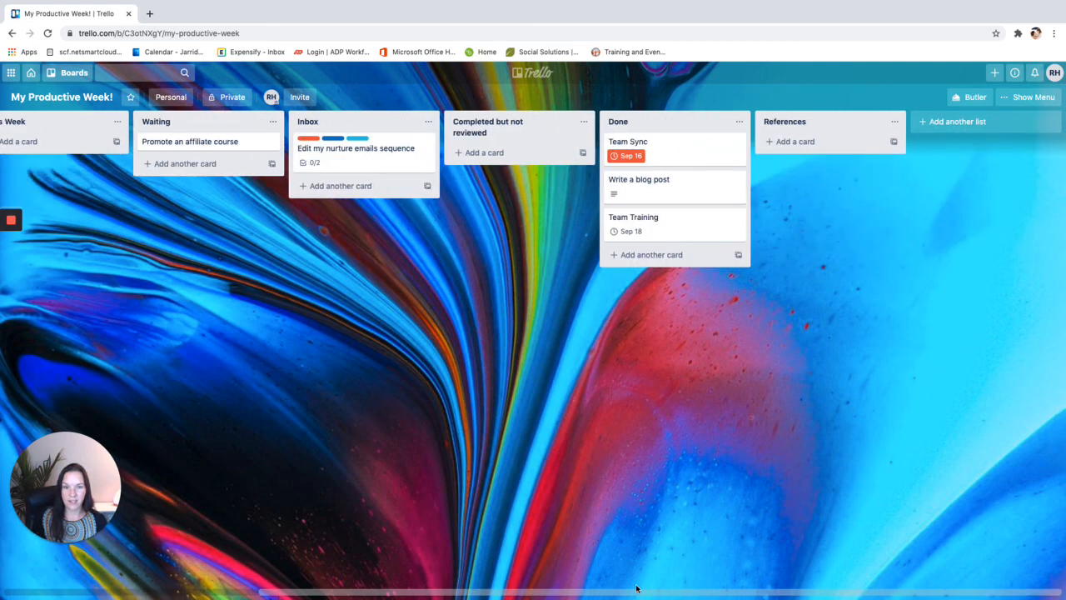
Add the cards 'Cool blog post' and 'viral video' to the References list
{"action": "left_click", "coordinate": [820, 143]}
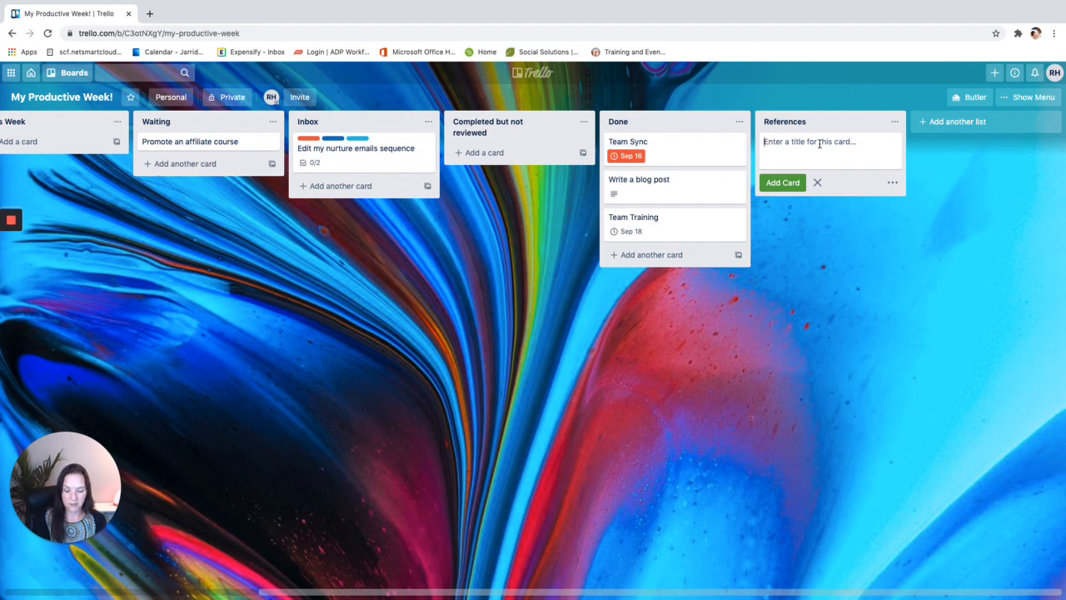
{"action": "type", "text": "Blo"}
{"action": "key", "text": "BackSpace"}
{"action": "type", "text": "Co"}
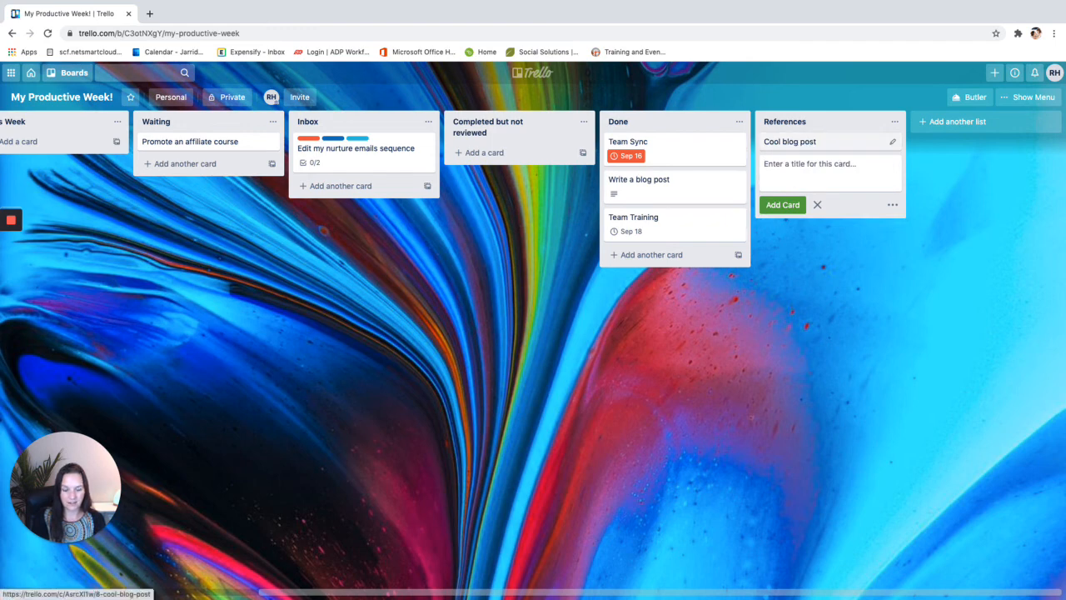
{"action": "type", "text": "viral video"}
{"action": "key", "text": "Return"}
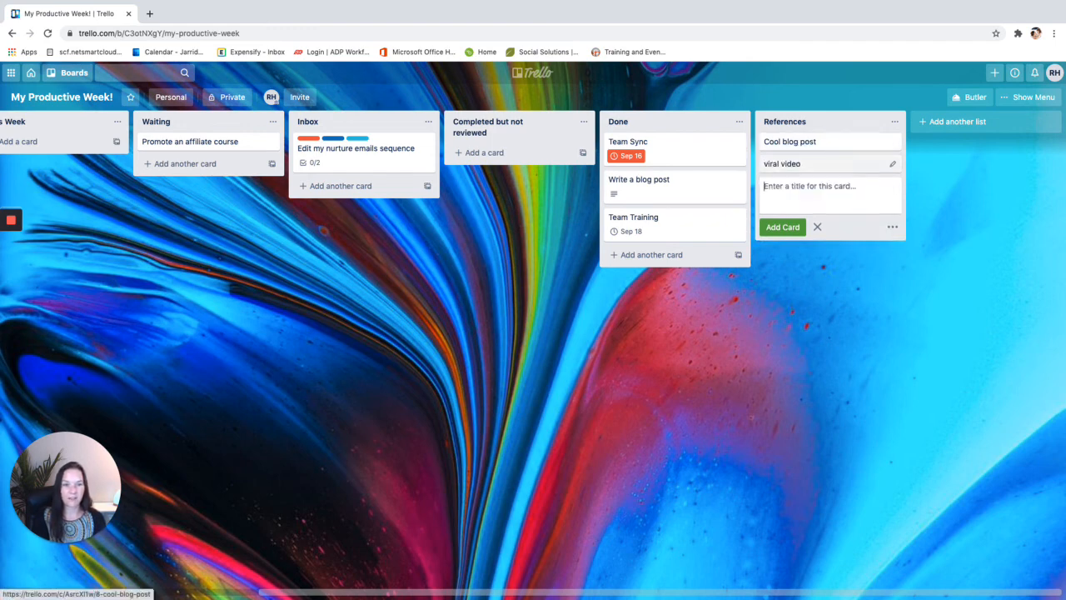
{"action": "left_click", "coordinate": [793, 289]}
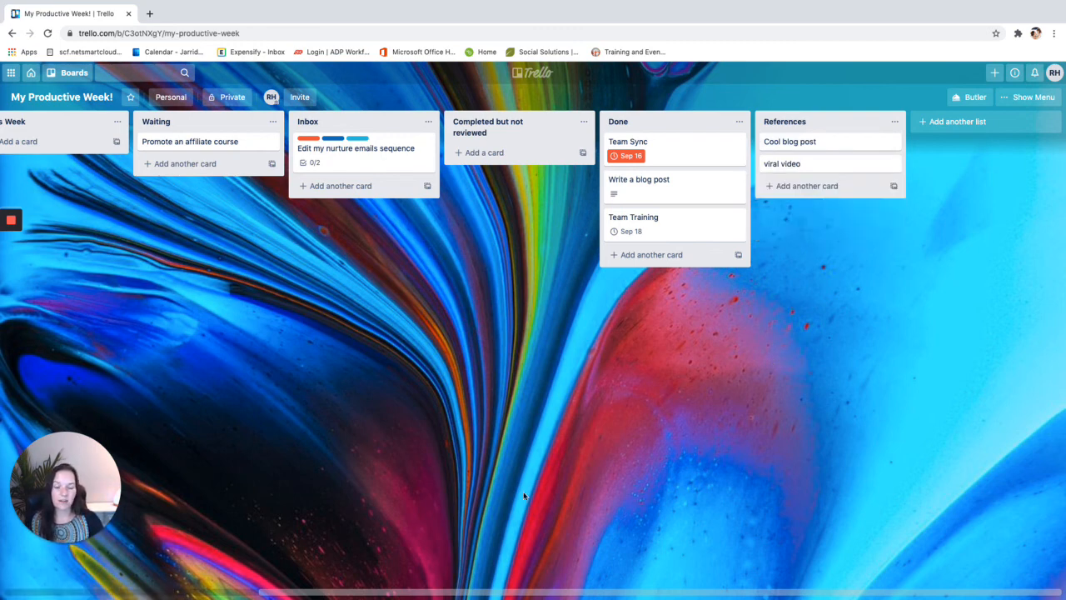
{"action": "left_click_drag", "start_coordinate": [480, 594], "coordinate": [587, 594]}
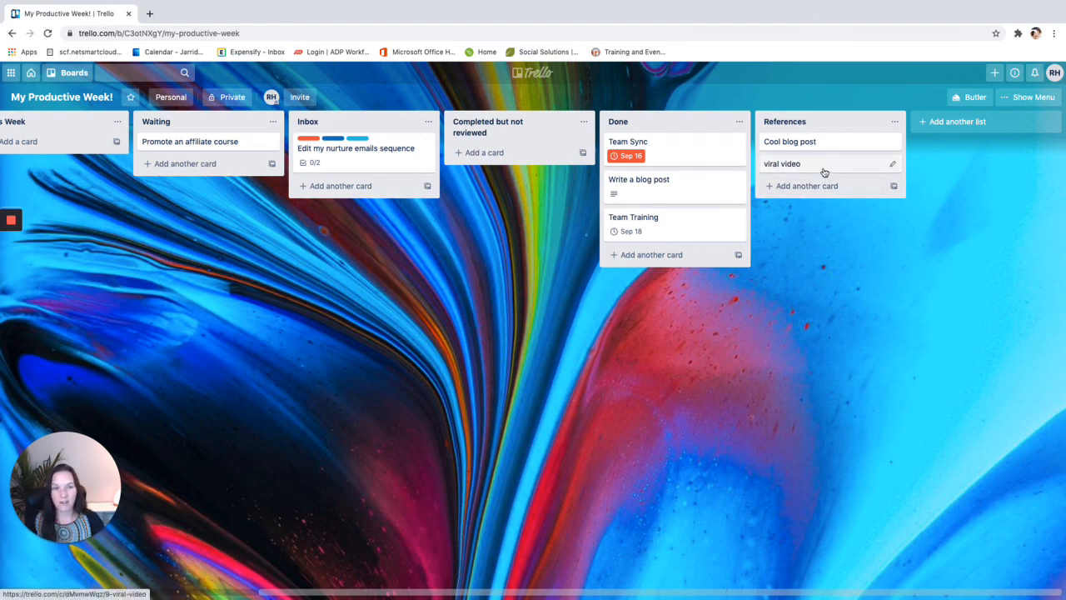
Move the viral video card into Today below the nurture emails template, then view its details
{"action": "left_click_drag", "start_coordinate": [823, 172], "coordinate": [79, 206]}
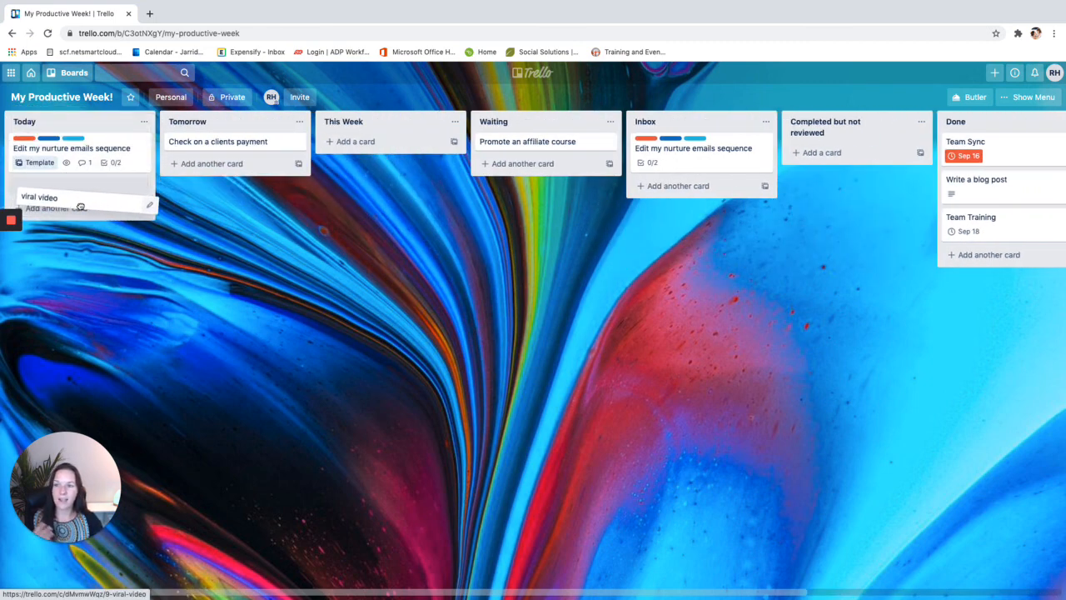
{"action": "left_click_drag", "start_coordinate": [80, 207], "coordinate": [71, 200]}
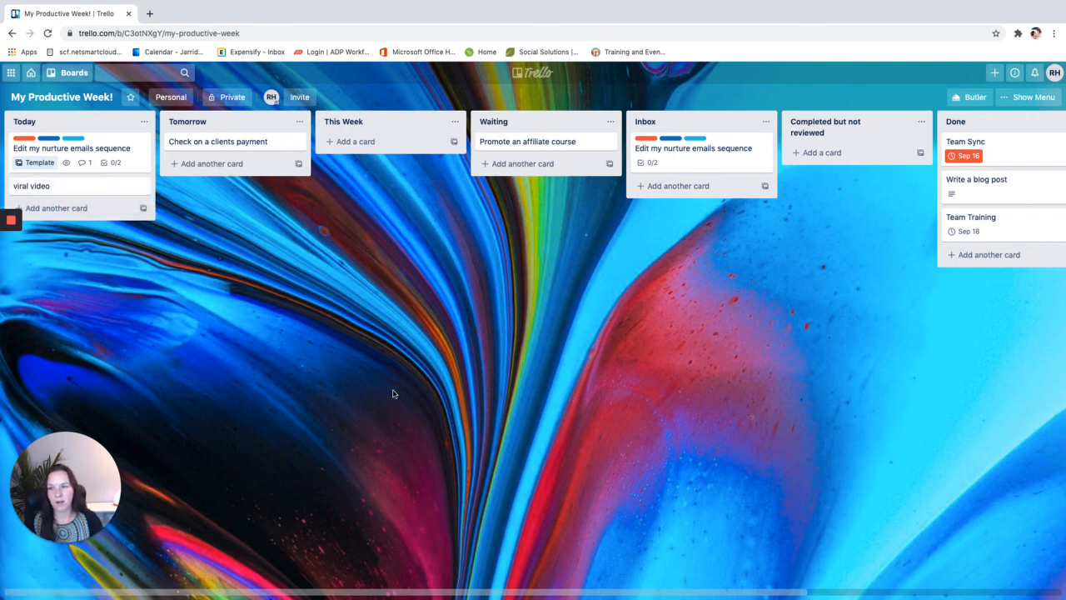
{"action": "left_click", "coordinate": [85, 188]}
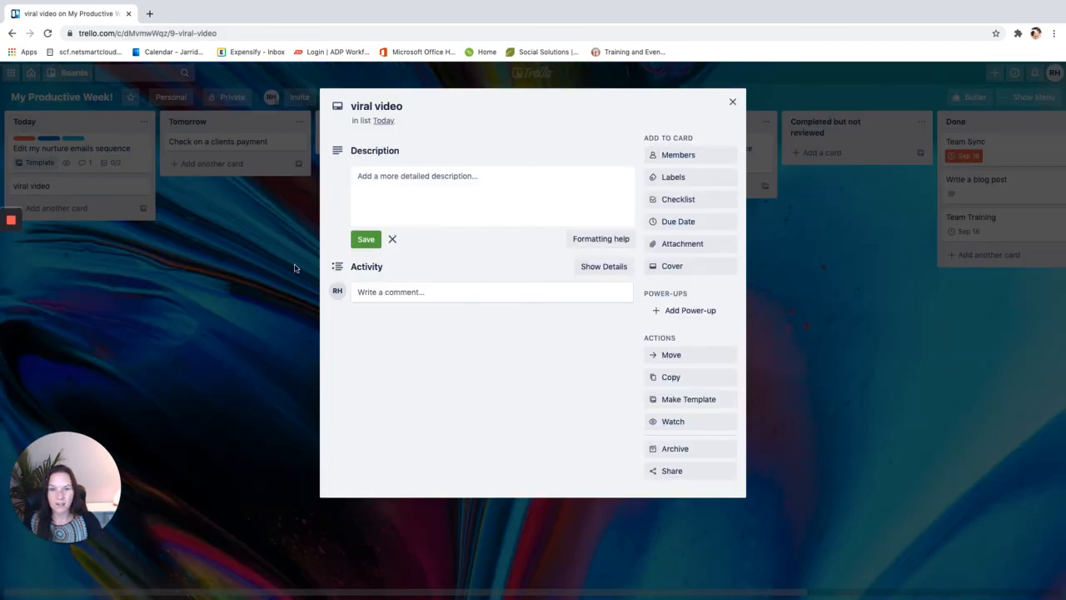
{"action": "left_click", "coordinate": [732, 101]}
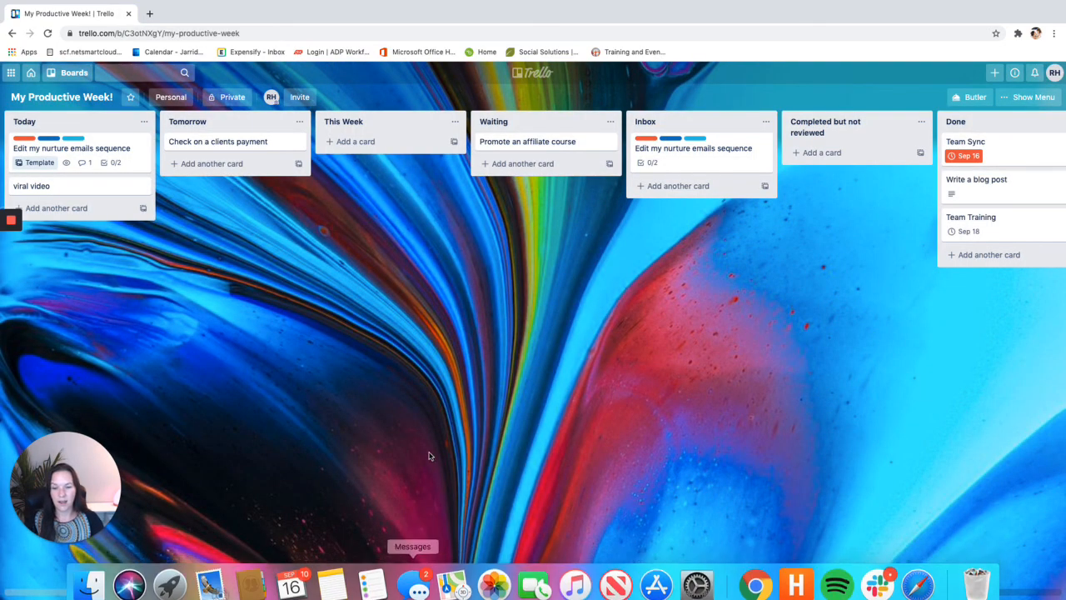
Create a new list named 'Marketing Training' after References
{"action": "left_click_drag", "start_coordinate": [486, 595], "coordinate": [798, 587]}
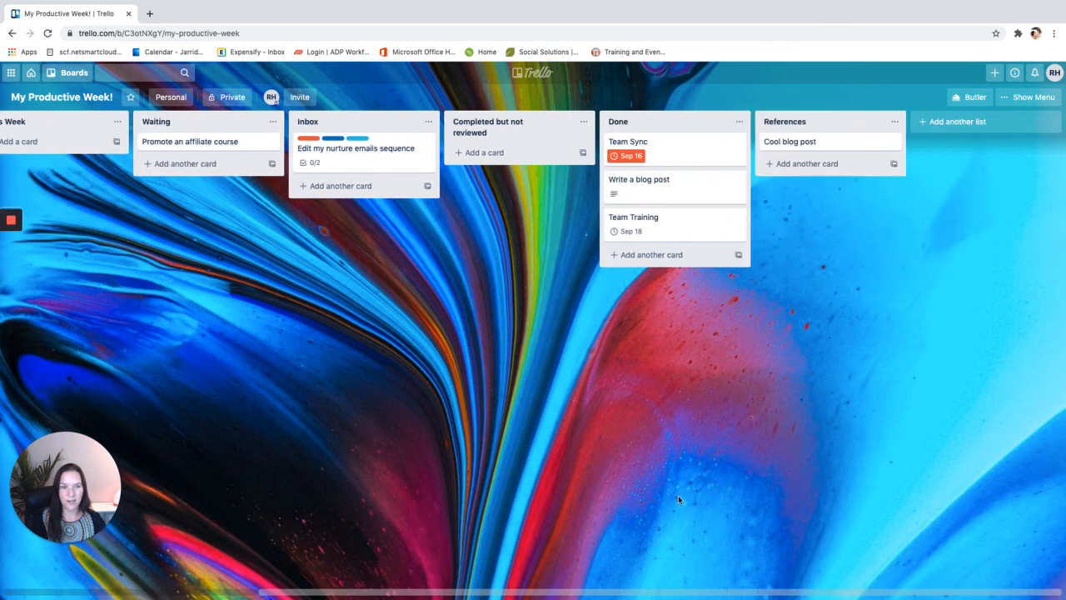
{"action": "left_click", "coordinate": [966, 124]}
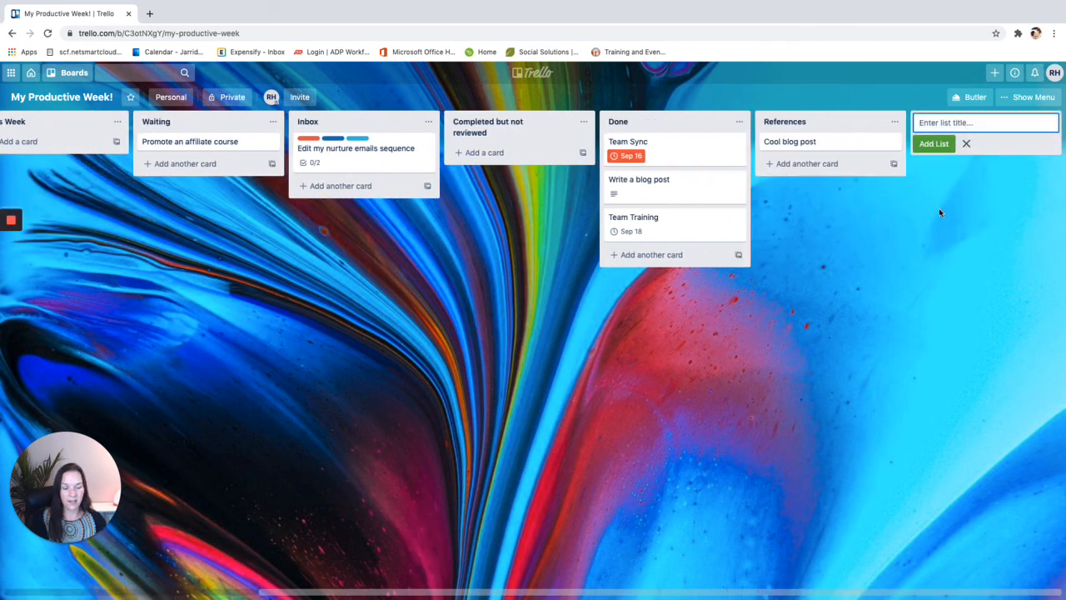
{"action": "type", "text": "Marketing"}
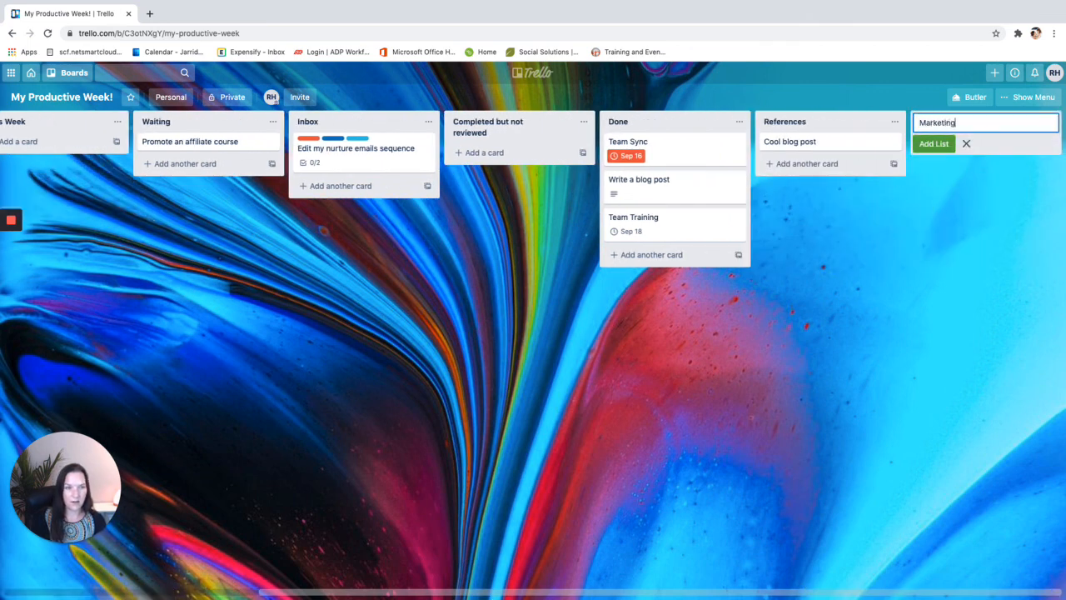
{"action": "type", "text": " Training"}
{"action": "key", "text": "Return"}
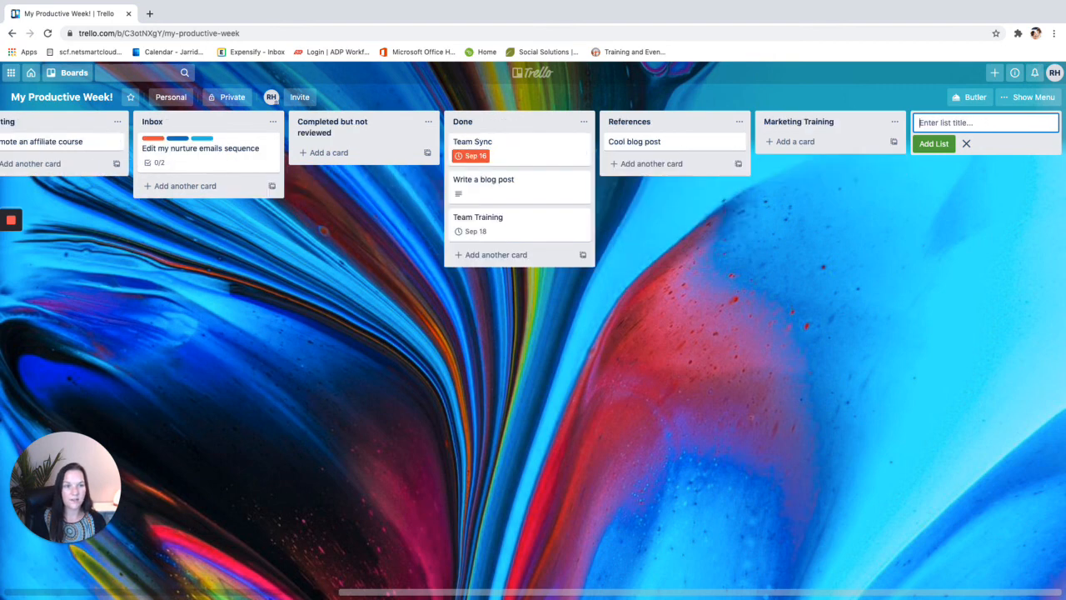
Add the cards 'Module 1', 'Module 2' and 'Module 3' to Marketing Training
{"action": "left_click", "coordinate": [801, 140]}
{"action": "type", "text": "M"}
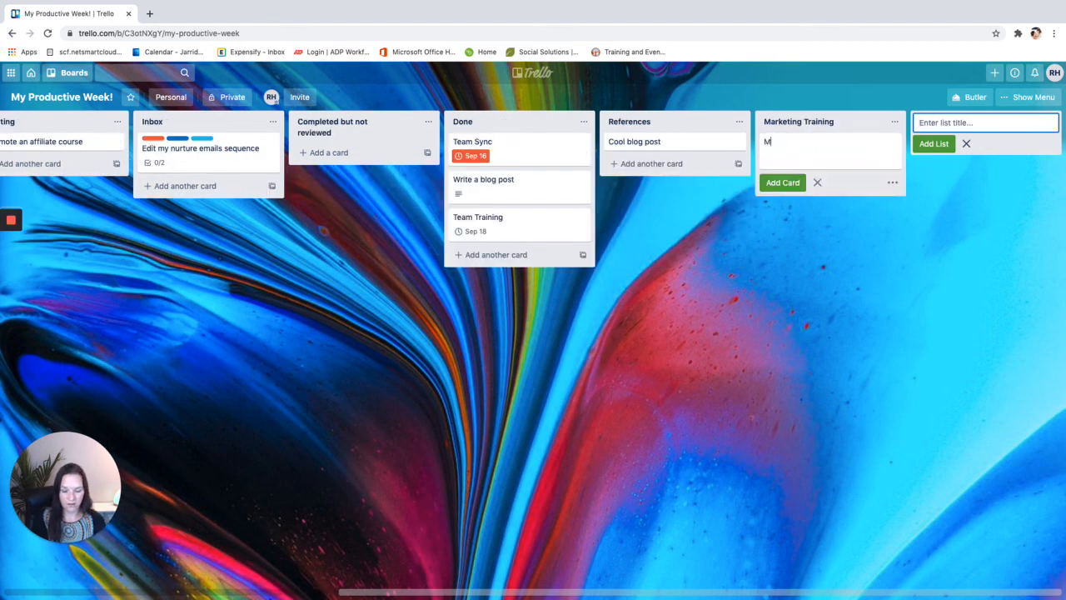
{"action": "type", "text": "Odeuodu"}
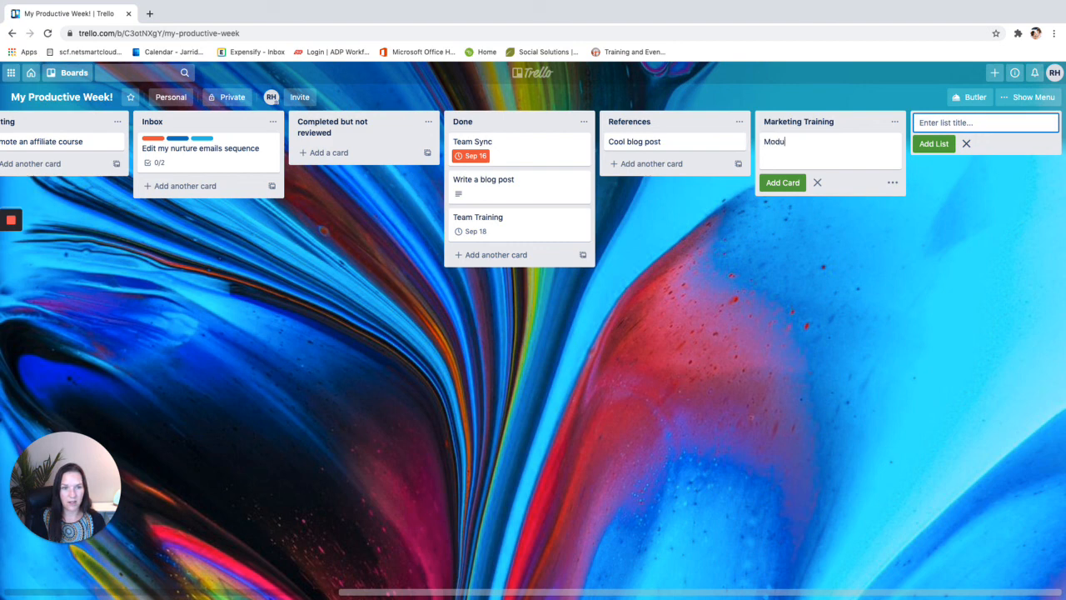
{"action": "type", "text": "le 1"}
{"action": "key", "text": "Return"}
{"action": "type", "text": "Module"}
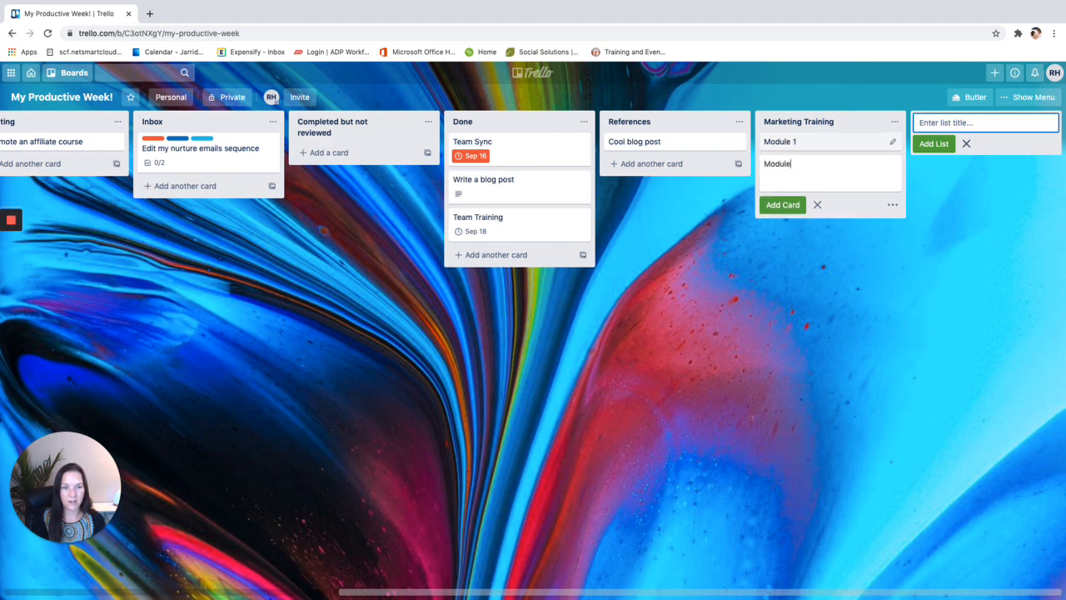
{"action": "type", "text": " 2"}
{"action": "key", "text": "Return"}
{"action": "type", "text": "Module"}
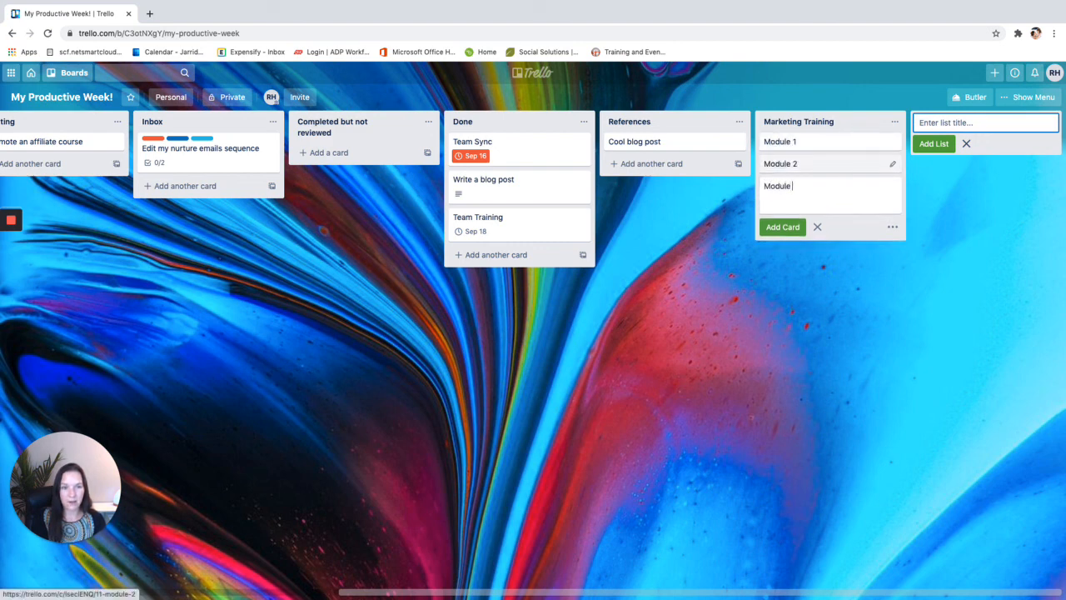
{"action": "type", "text": " 3"}
{"action": "key", "text": "Return"}
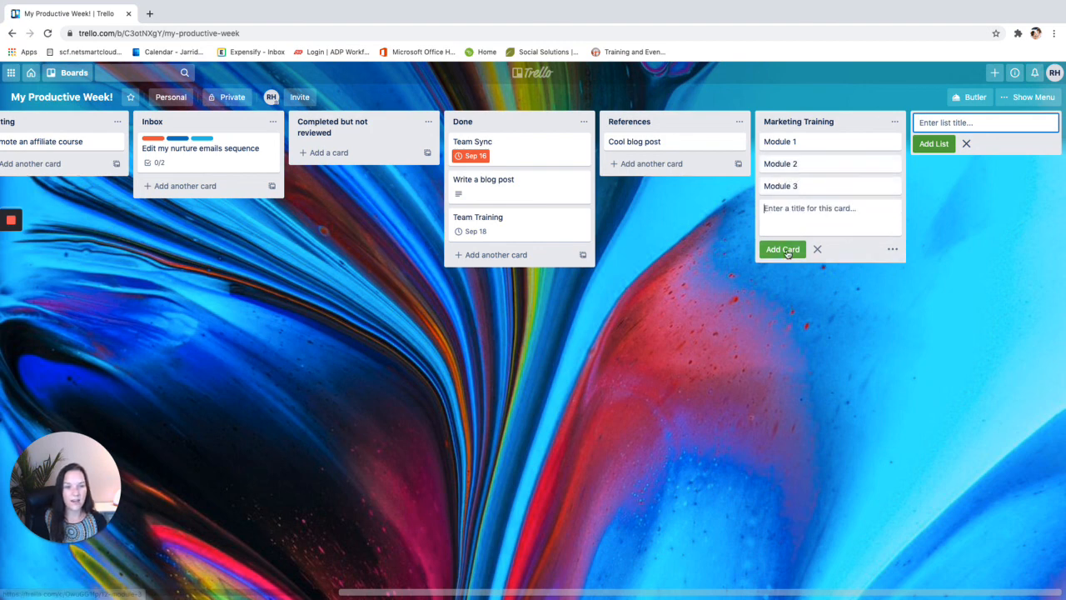
{"action": "left_click", "coordinate": [761, 514]}
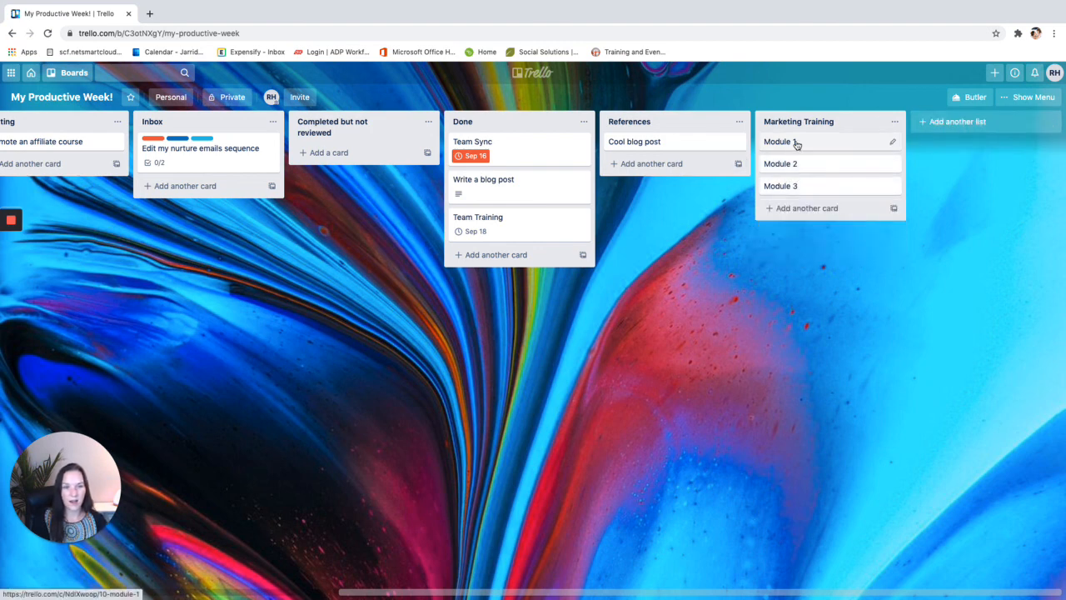
Move the Module 1 card into Today, between the template card and viral video
{"action": "left_click_drag", "start_coordinate": [795, 143], "coordinate": [348, 200]}
{"action": "left_click_drag", "start_coordinate": [410, 593], "coordinate": [88, 593]}
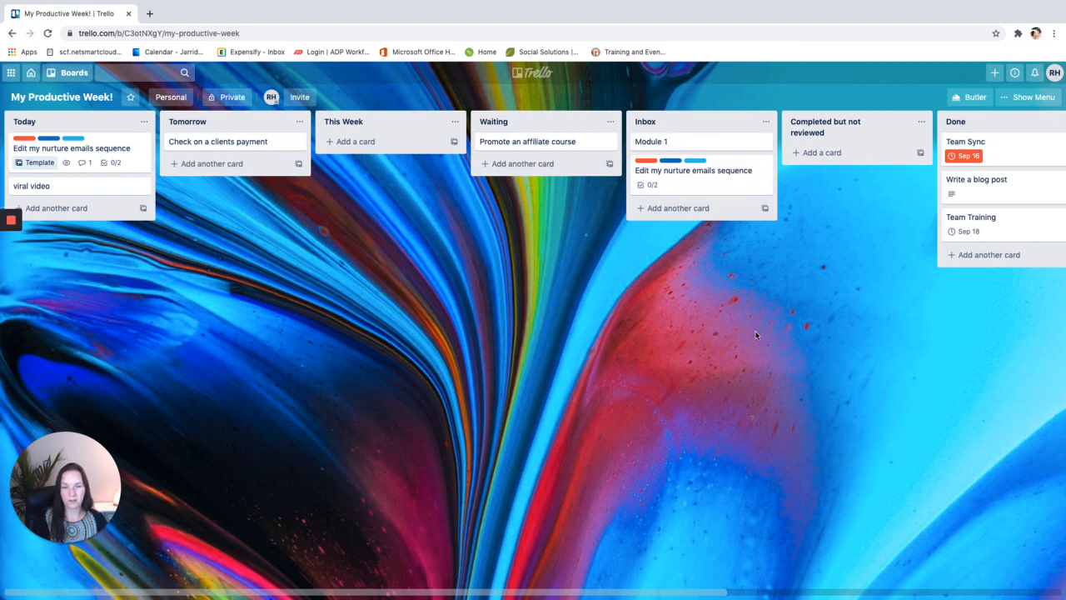
{"action": "left_click_drag", "start_coordinate": [705, 143], "coordinate": [80, 185]}
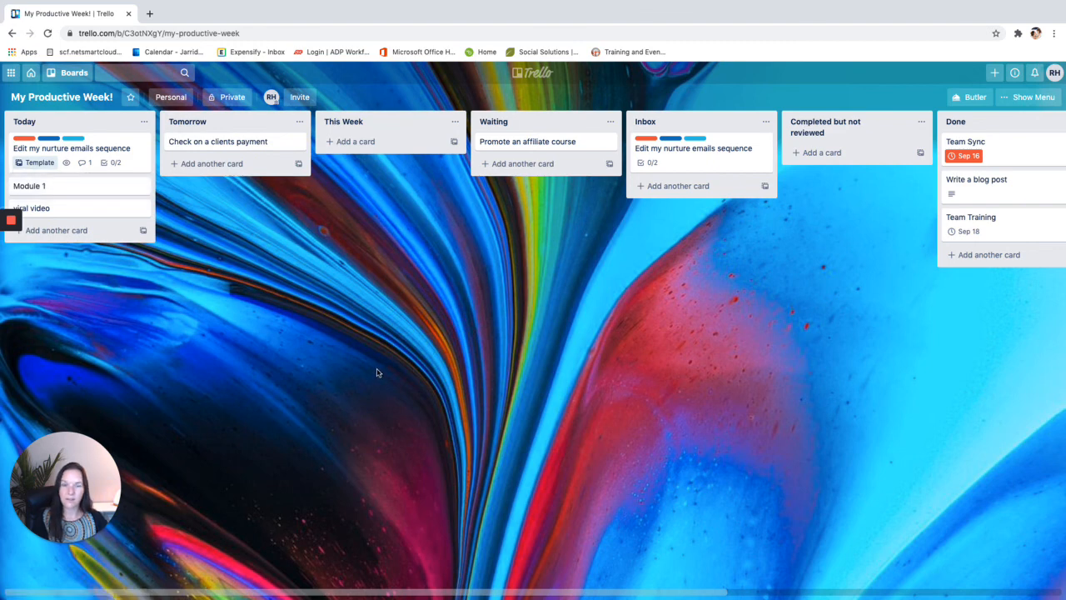